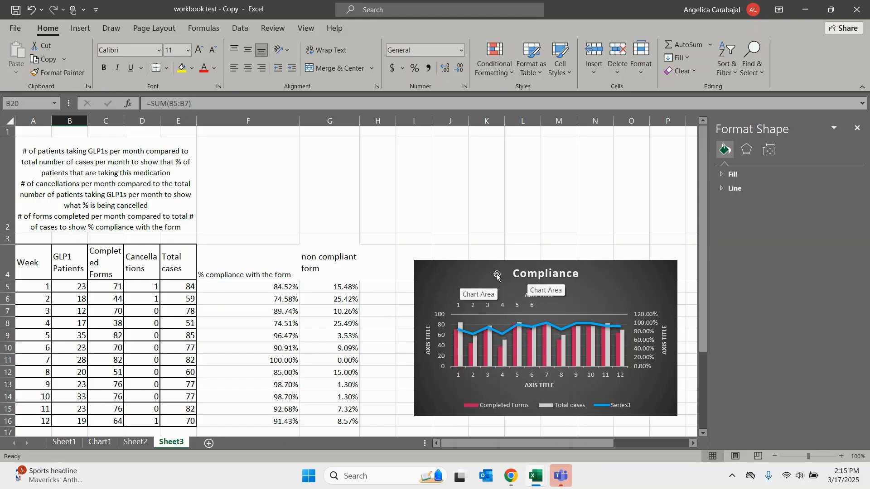
- Examine the charts, the weekly data table, its column headings and the form compliance percentages on Sheet3
{"action": "left_click_drag", "start_coordinate": [700, 216], "coordinate": [711, 290]}
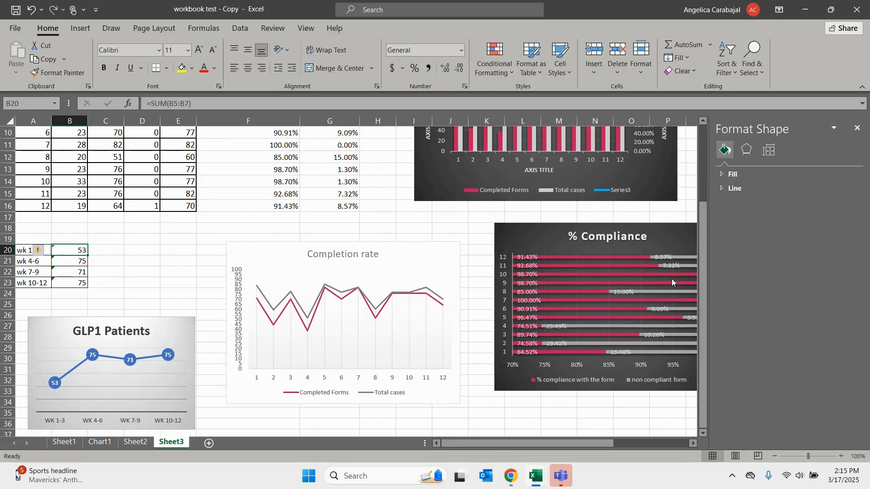
{"action": "left_click_drag", "start_coordinate": [702, 315], "coordinate": [703, 290]}
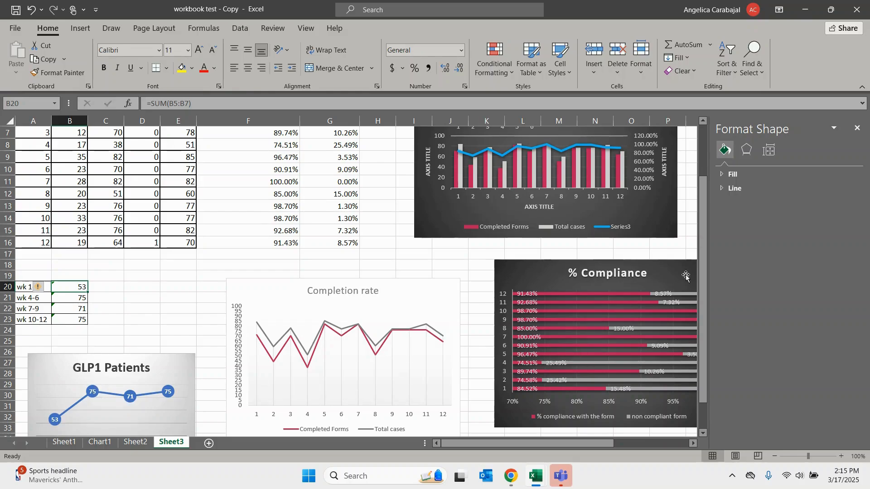
{"action": "left_click_drag", "start_coordinate": [700, 276], "coordinate": [698, 225]}
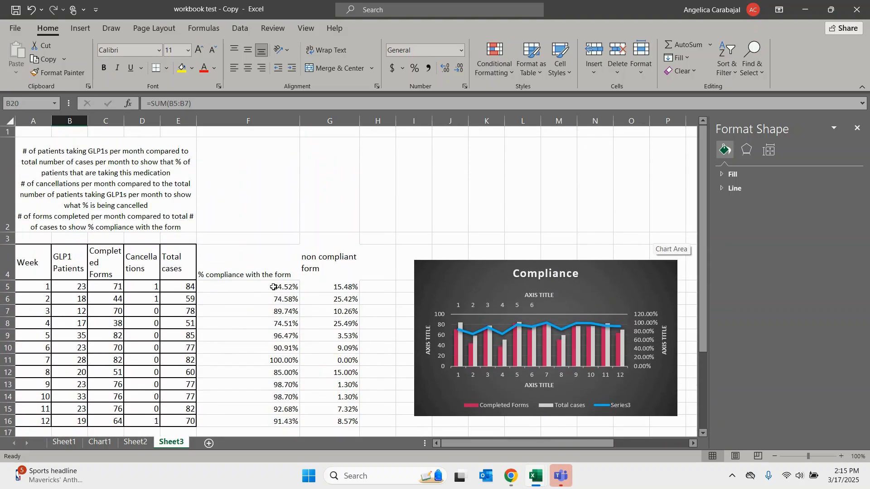
{"action": "left_click_drag", "start_coordinate": [274, 287], "coordinate": [320, 423]}
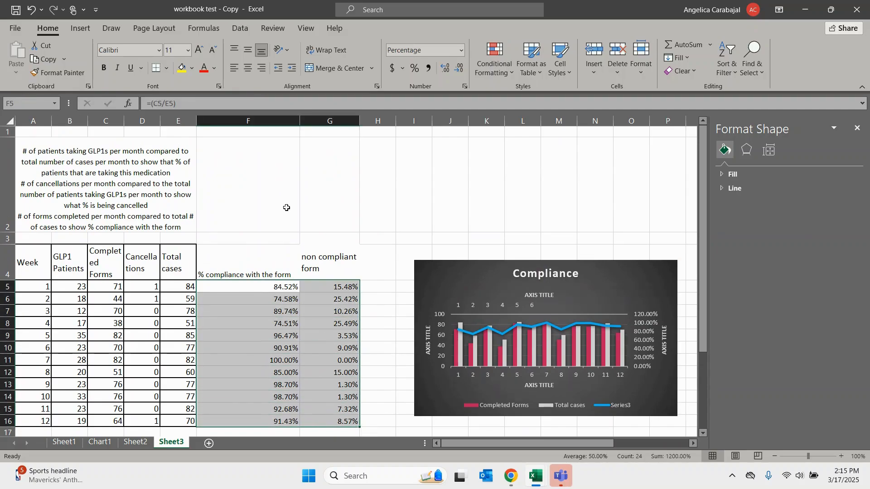
{"action": "left_click", "coordinate": [175, 198]}
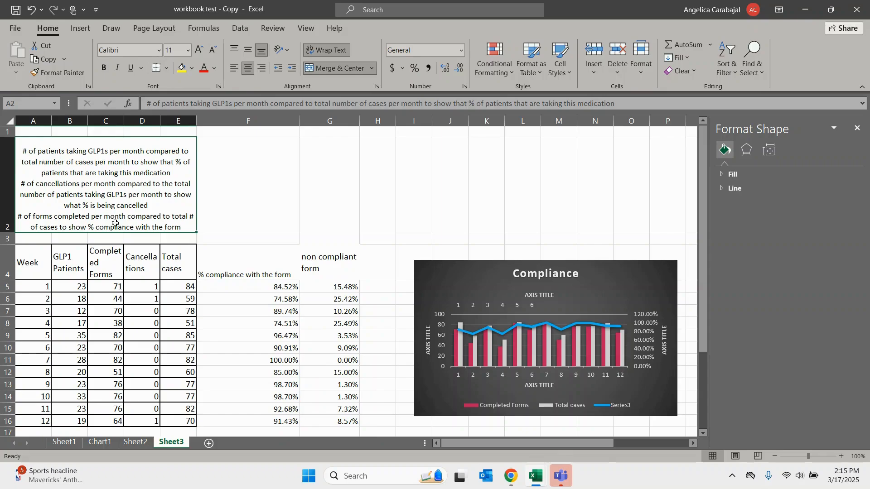
{"action": "left_click_drag", "start_coordinate": [45, 267], "coordinate": [189, 421]}
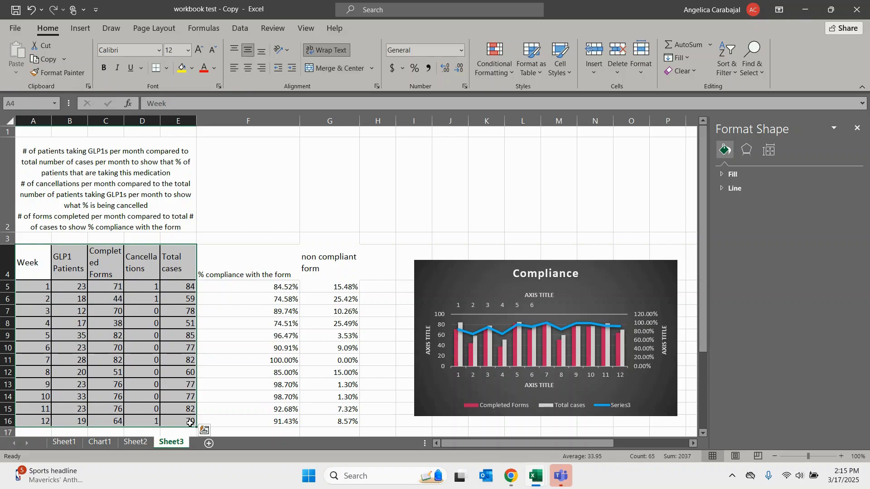
{"action": "left_click", "coordinate": [175, 317]}
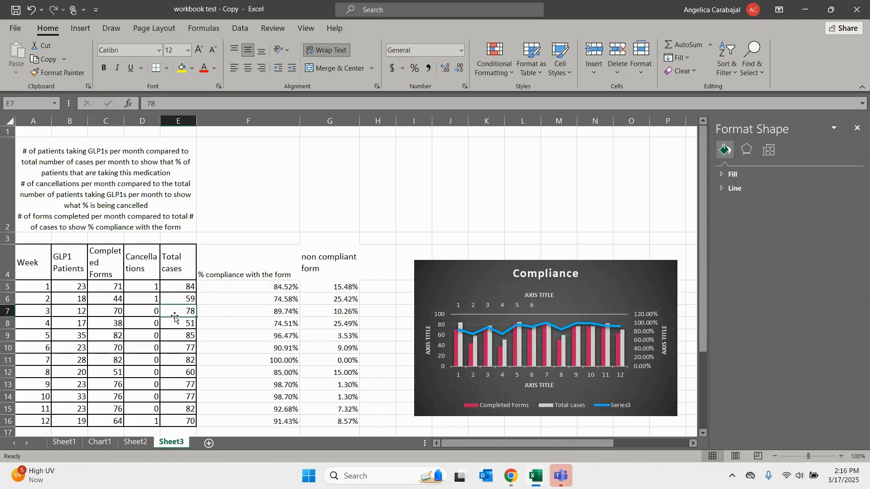
{"action": "left_click", "coordinate": [38, 263]}
{"action": "left_click", "coordinate": [57, 264]}
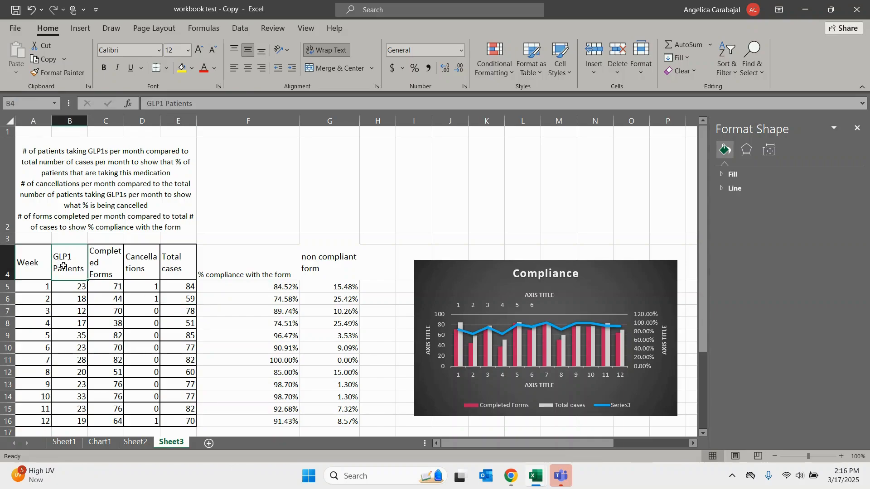
{"action": "double_click", "coordinate": [100, 268]}
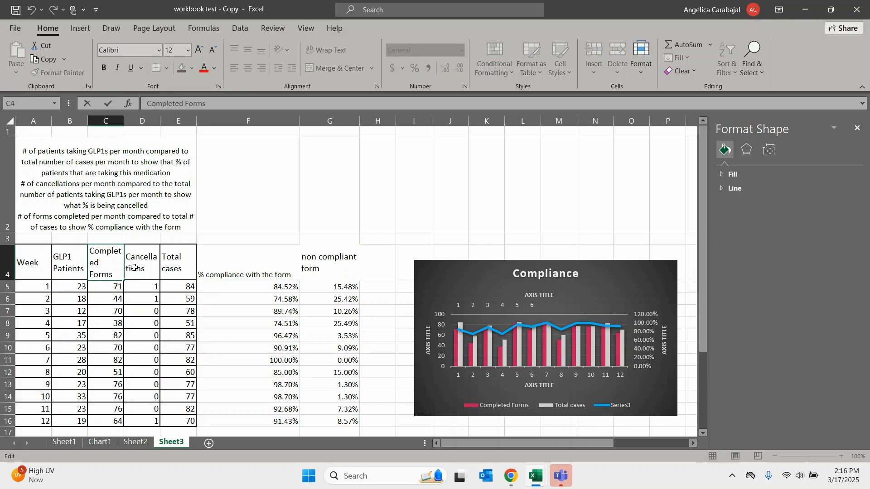
{"action": "left_click", "coordinate": [134, 267]}
{"action": "left_click", "coordinate": [181, 270]}
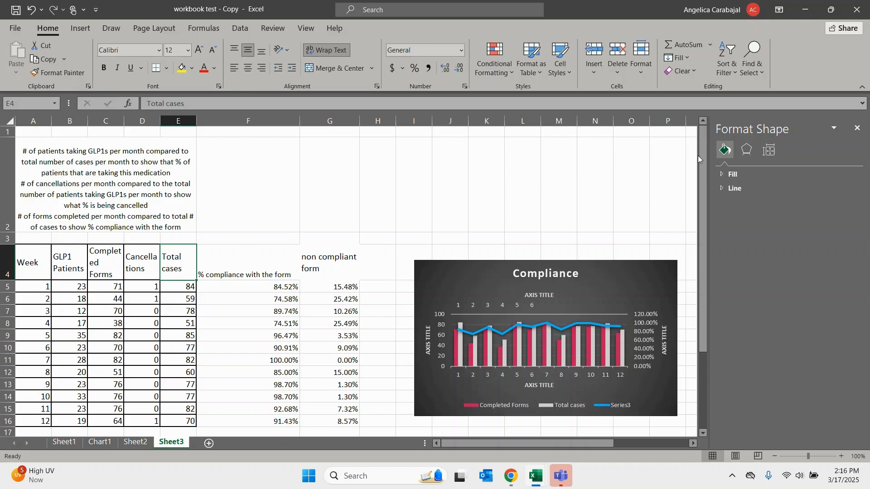
{"action": "mouse_move", "coordinate": [705, 152]}
{"action": "left_mouse_down"}
{"action": "mouse_move", "coordinate": [710, 224]}
{"action": "mouse_move", "coordinate": [700, 236]}
{"action": "mouse_move", "coordinate": [699, 161]}
{"action": "left_mouse_up"}
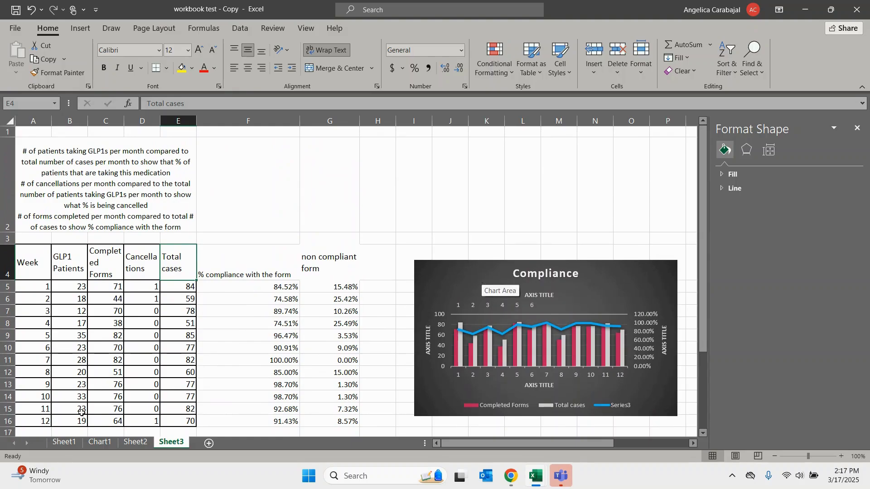
- Look at the empty percentage columns in Book1, and return to workbook test - Copy to examine the % Compliance chart
{"action": "mouse_move", "coordinate": [535, 486]}
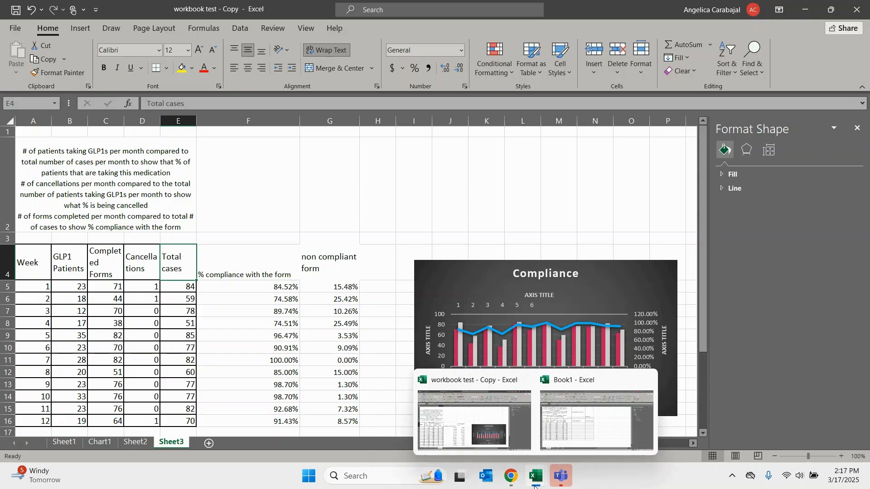
{"action": "left_click", "coordinate": [559, 431]}
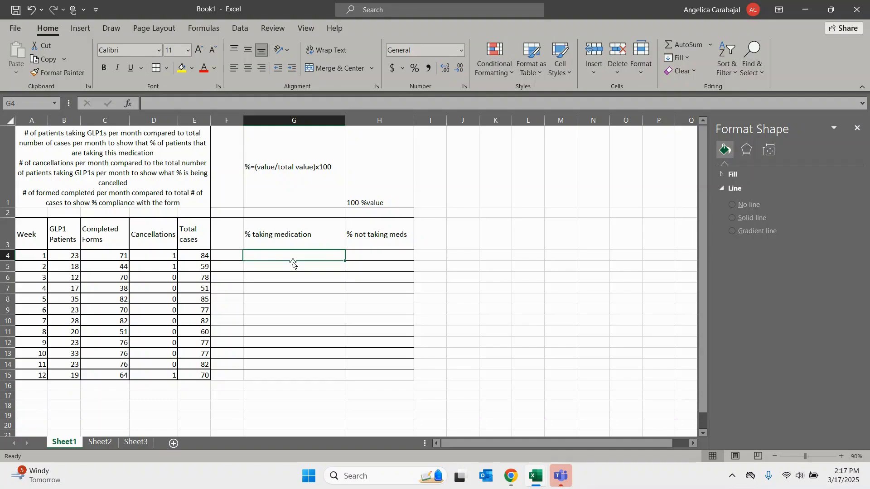
{"action": "mouse_move", "coordinate": [509, 473]}
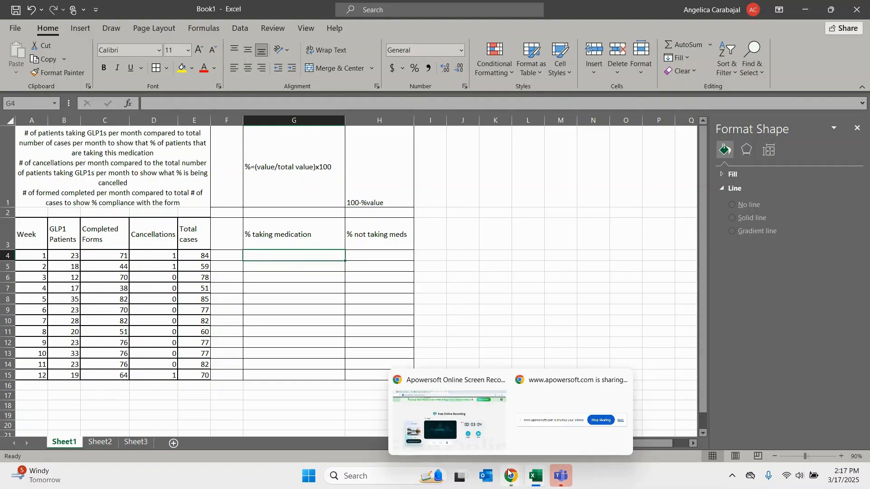
{"action": "mouse_move", "coordinate": [535, 474]}
{"action": "left_click", "coordinate": [502, 431]}
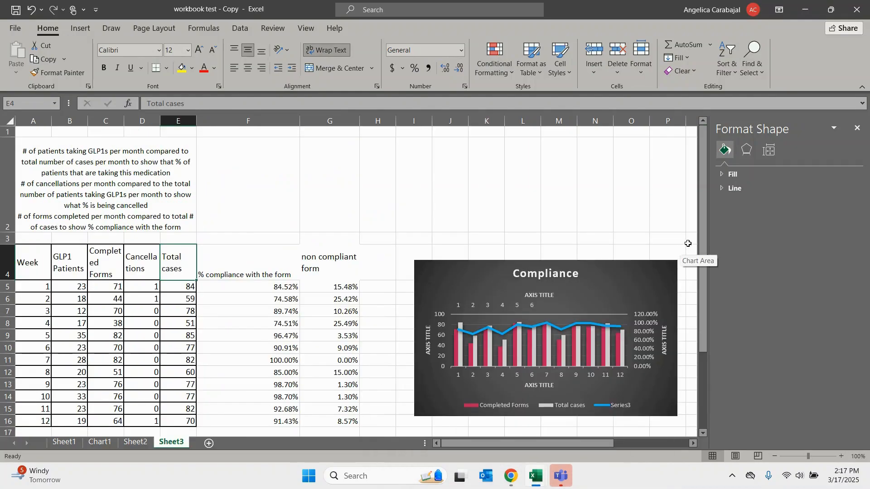
{"action": "scroll", "coordinate": [688, 244], "scroll_direction": "down", "scroll_amount": 3}
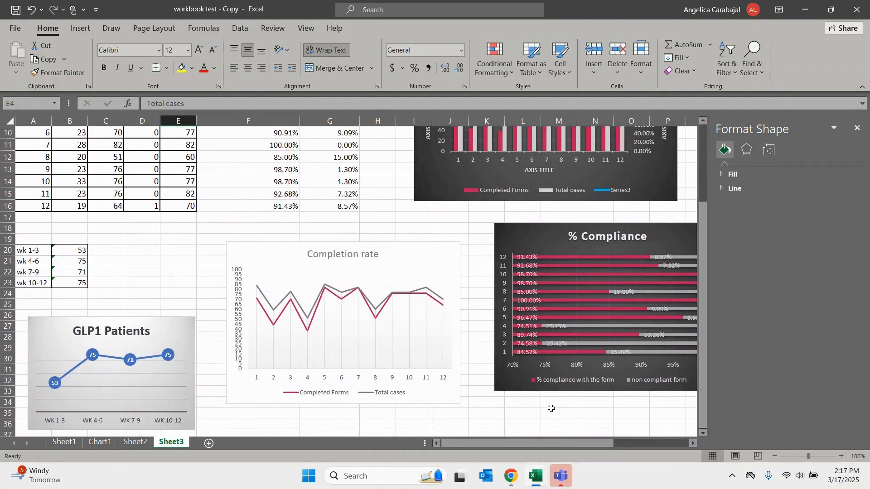
{"action": "left_click_drag", "start_coordinate": [543, 444], "coordinate": [581, 444]}
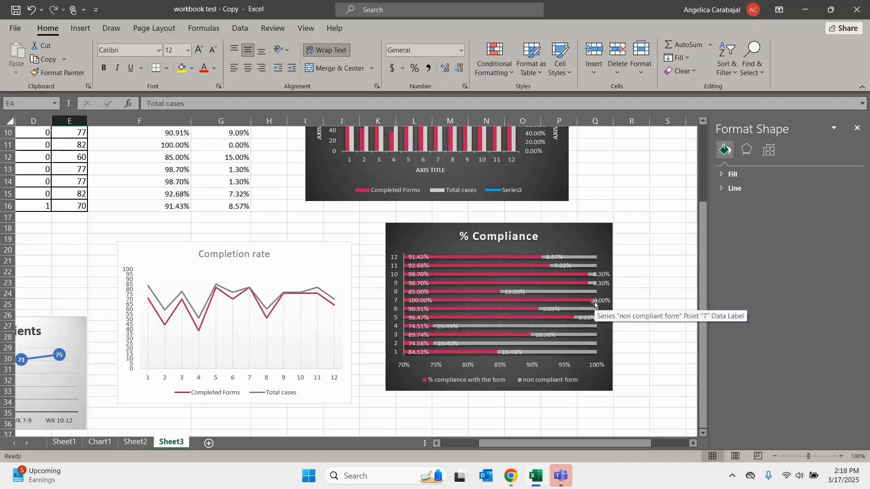
{"action": "left_click_drag", "start_coordinate": [500, 444], "coordinate": [456, 447]}
- Switch to the Book1 workbook and enter the formula =(B4/E4) in G4 for week 1's % taking medication
{"action": "mouse_move", "coordinate": [533, 486]}
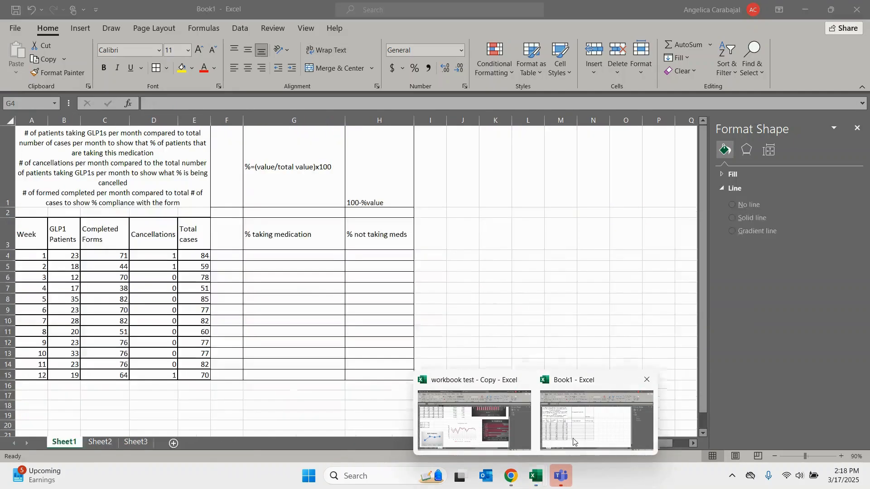
{"action": "left_click", "coordinate": [589, 419]}
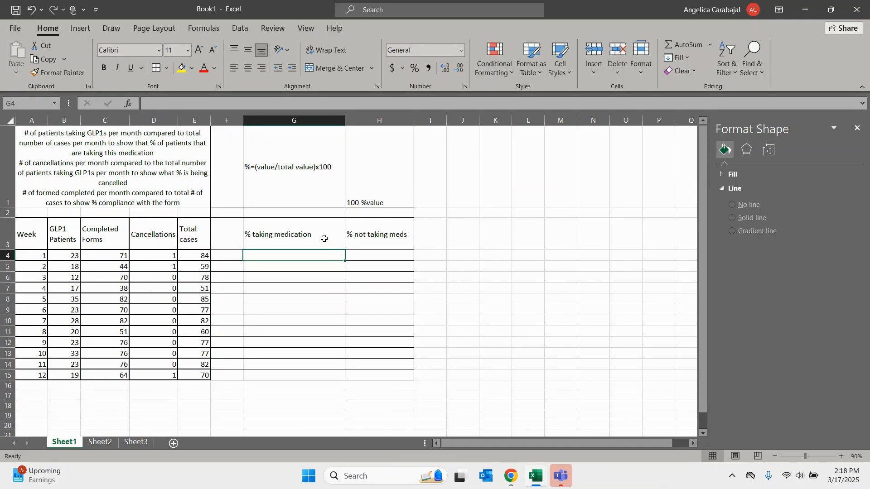
{"action": "left_click", "coordinate": [301, 164]}
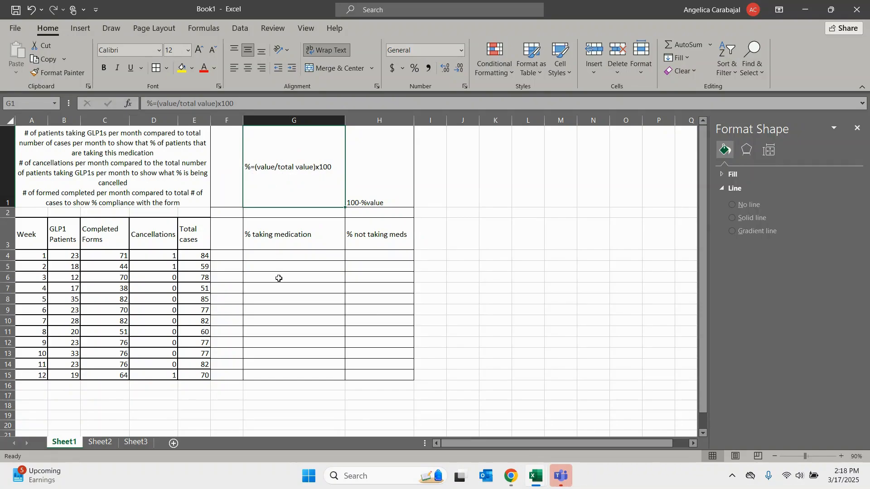
{"action": "left_click", "coordinate": [280, 256]}
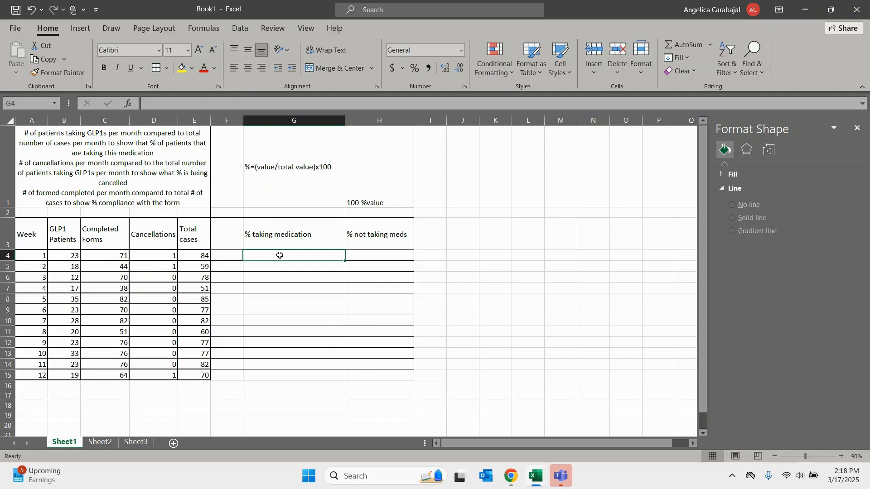
{"action": "type", "text": "=("}
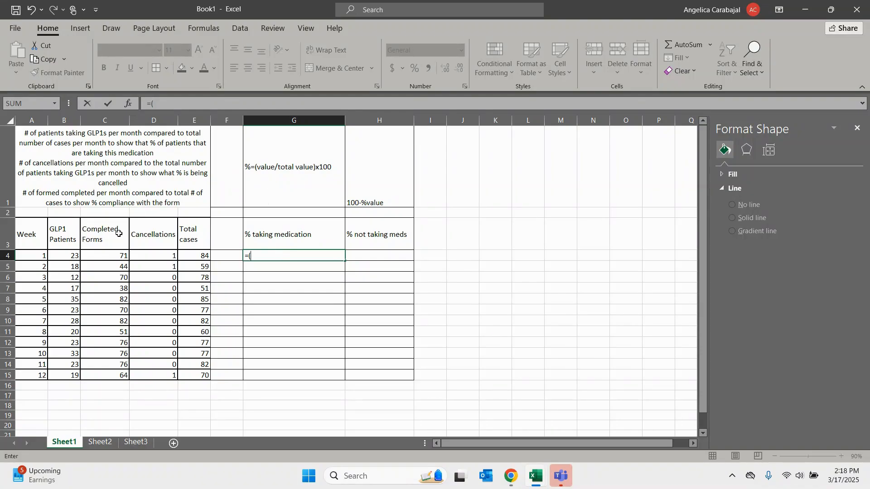
{"action": "left_click", "coordinate": [68, 256]}
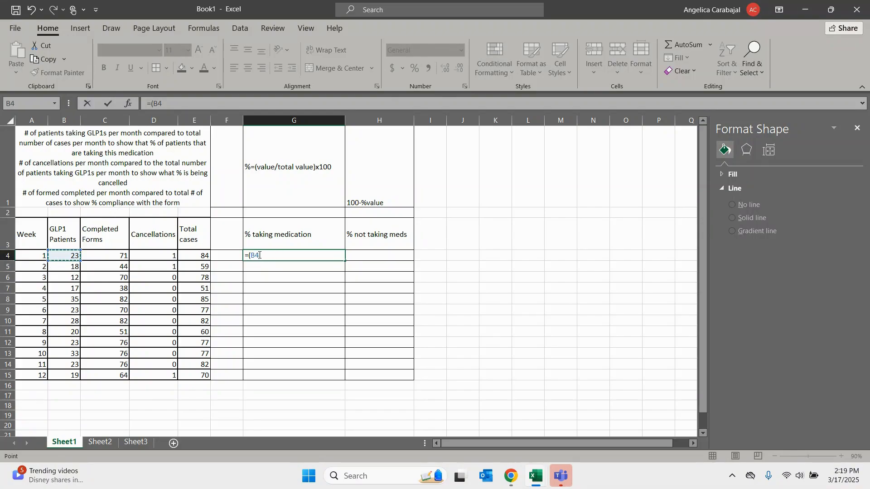
{"action": "type", "text": "/"}
{"action": "left_click", "coordinate": [196, 255]}
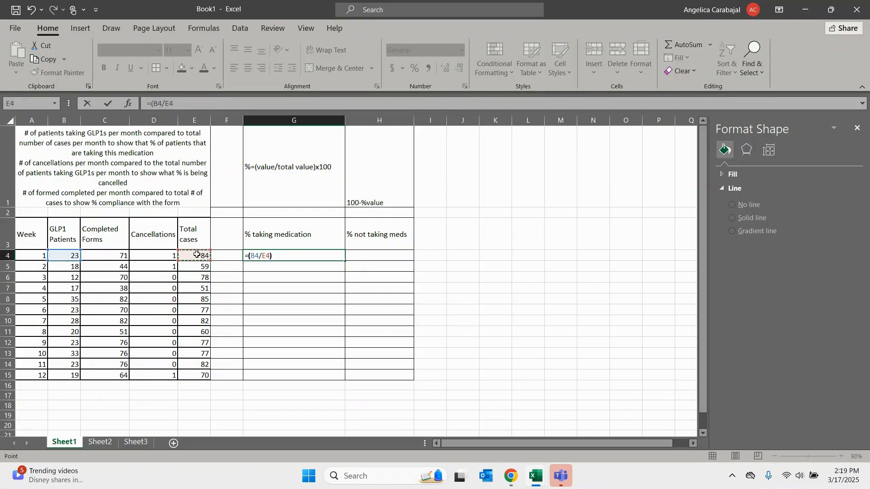
{"action": "type", "text": ")"}
{"action": "key", "text": "Return"}
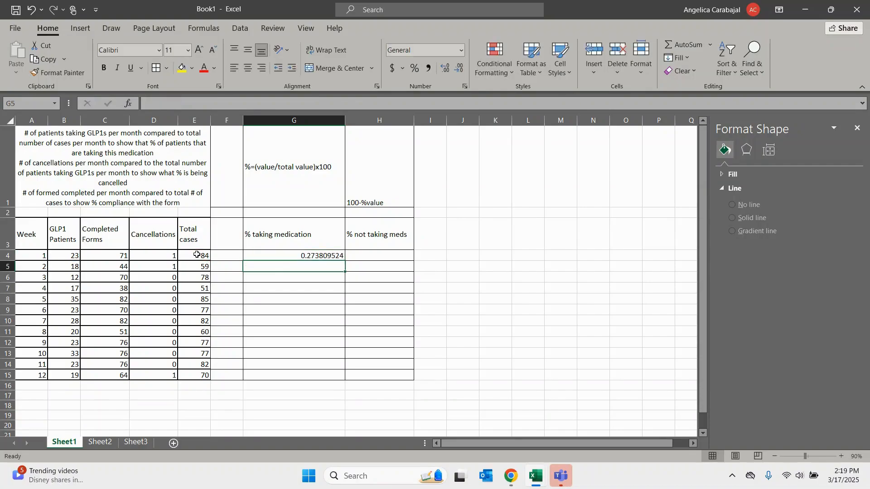
- Format G4 as a percentage and fill its formula down the % taking medication column to G15
{"action": "left_click", "coordinate": [293, 255]}
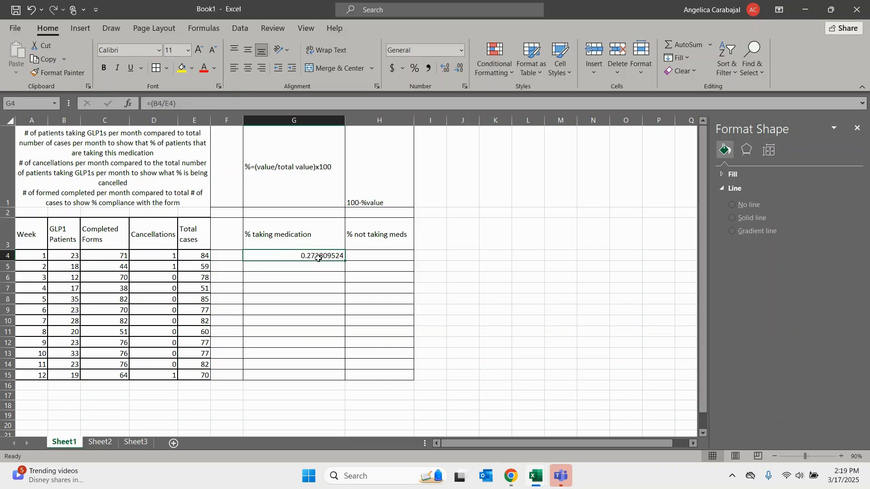
{"action": "left_click", "coordinate": [414, 69]}
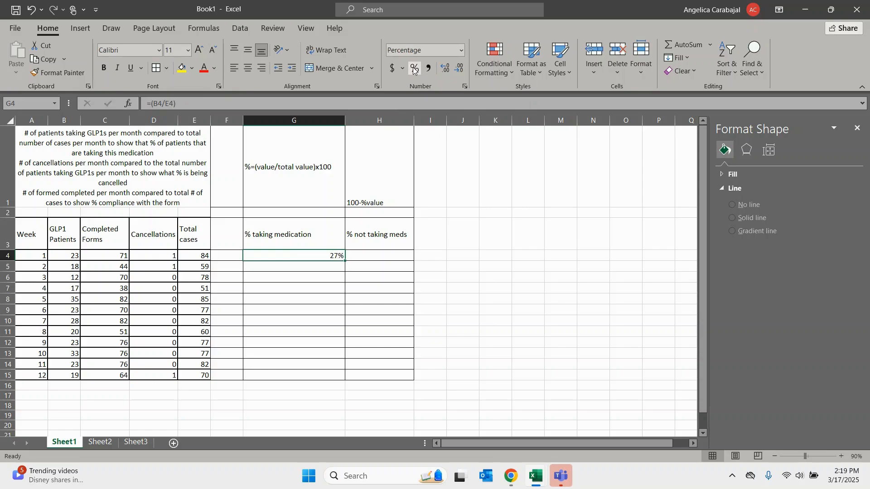
{"action": "left_click", "coordinate": [322, 268]}
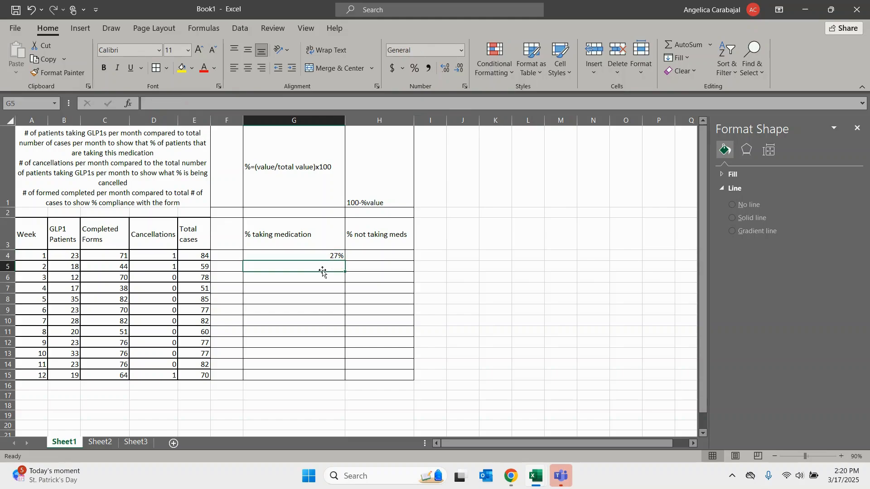
{"action": "left_click", "coordinate": [321, 279]}
{"action": "left_click", "coordinate": [322, 290]}
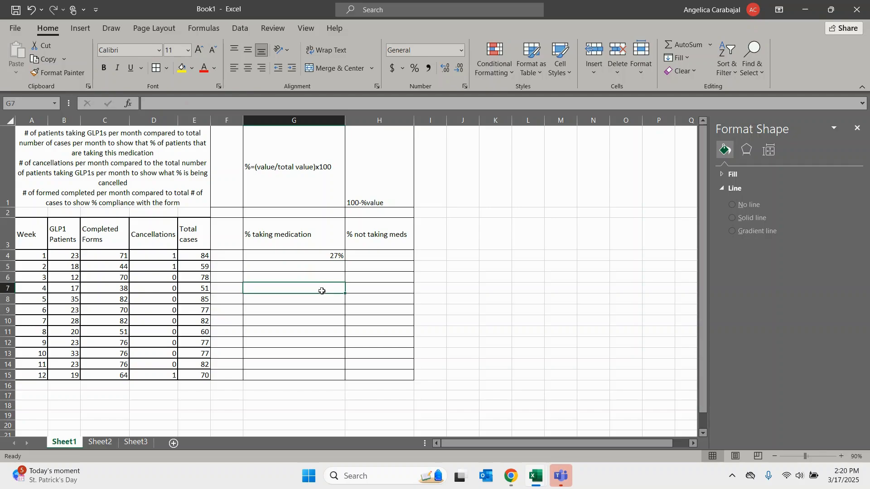
{"action": "left_click", "coordinate": [332, 255]}
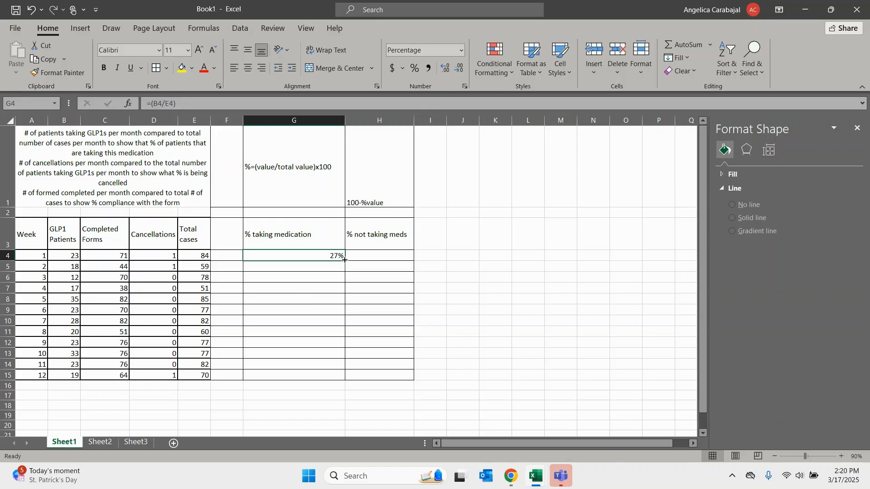
{"action": "left_click_drag", "start_coordinate": [344, 260], "coordinate": [338, 376]}
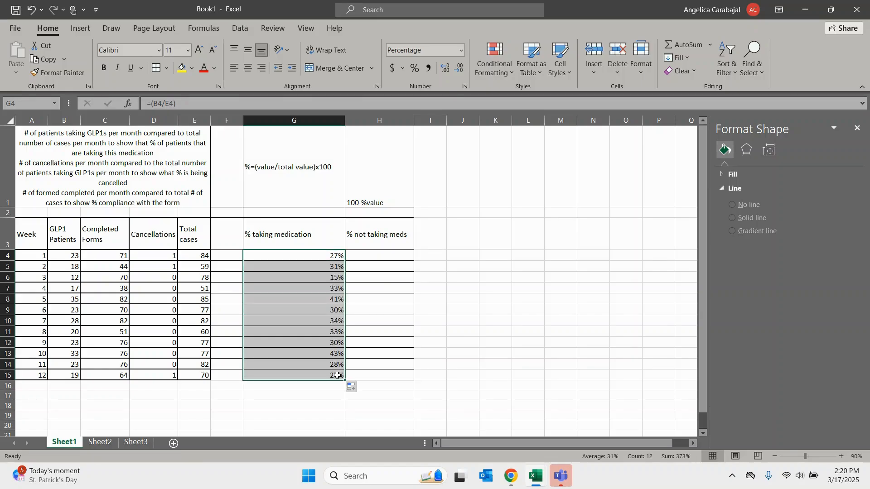
{"action": "left_click", "coordinate": [316, 270]}
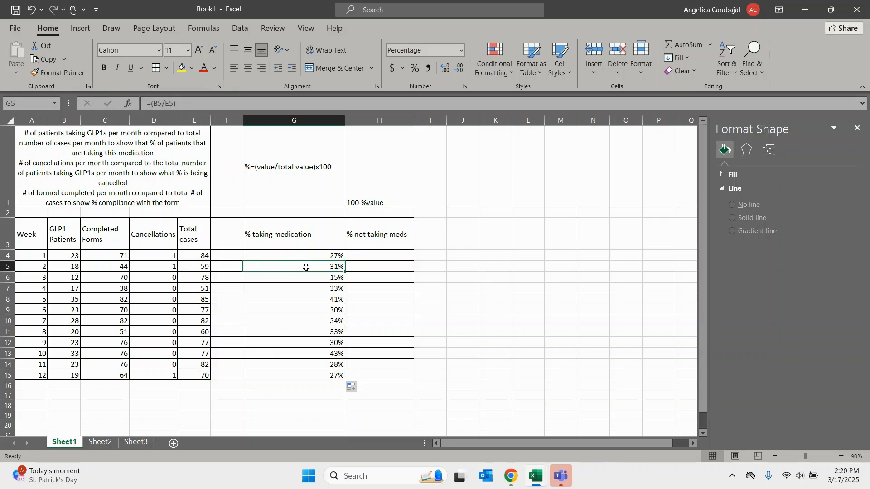
{"action": "left_click", "coordinate": [286, 288]}
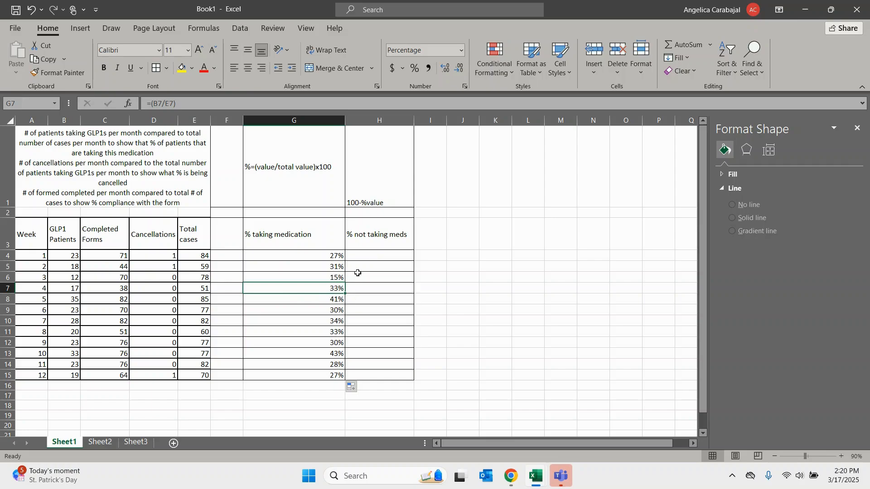
- Enter the formula =(1-G4) in H4 for week 1's % not taking meds
{"action": "left_click", "coordinate": [361, 258]}
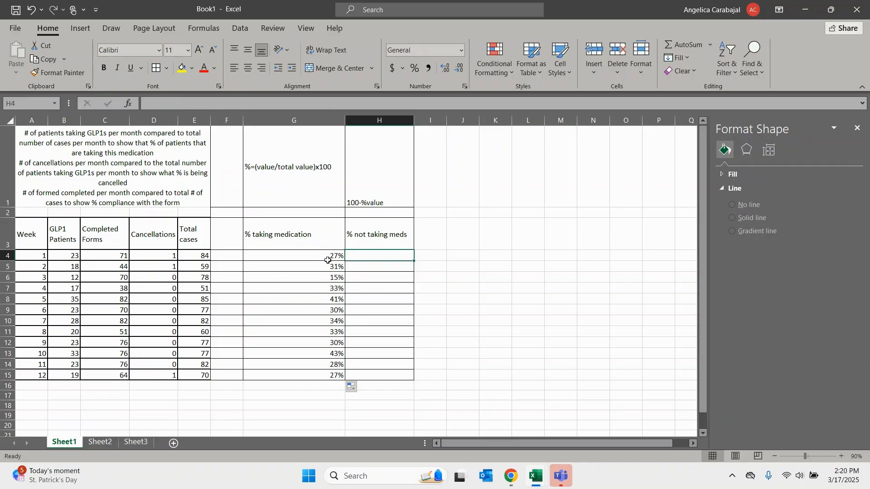
{"action": "type", "text": "=("}
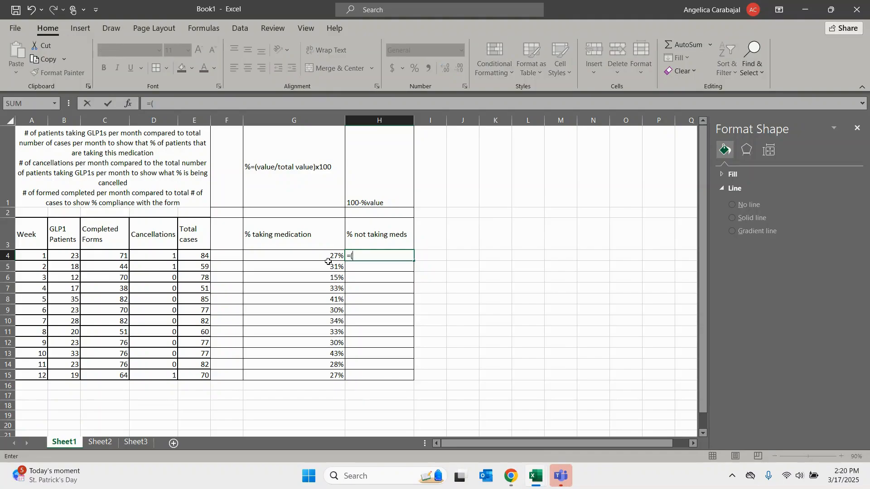
{"action": "key", "text": "End"}
{"action": "type", "text": "(1"}
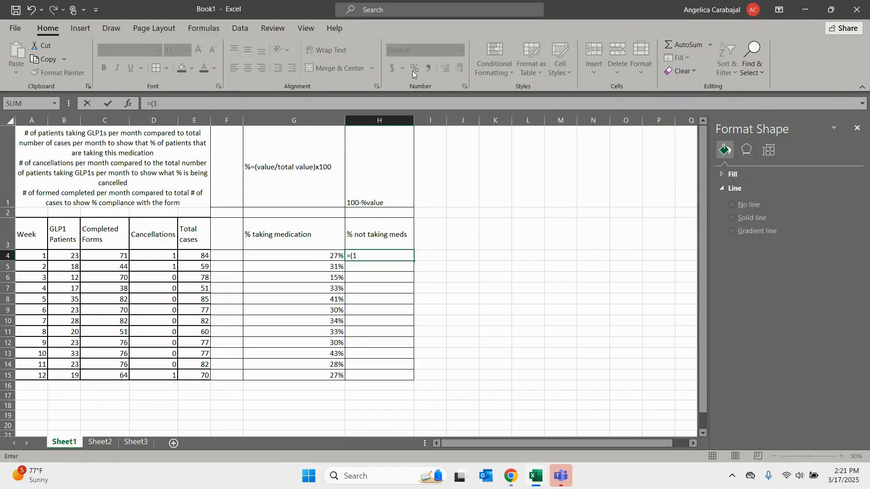
{"action": "left_click", "coordinate": [327, 257]}
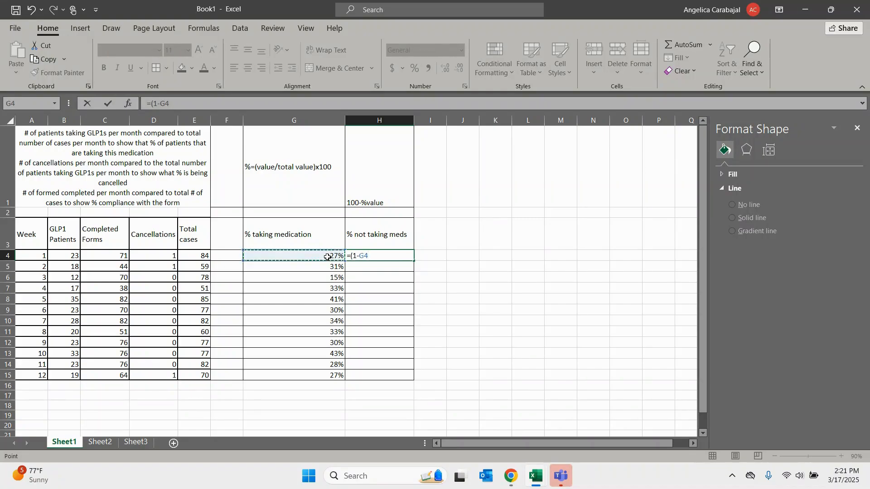
{"action": "type", "text": ")"}
{"action": "key", "text": "Return"}
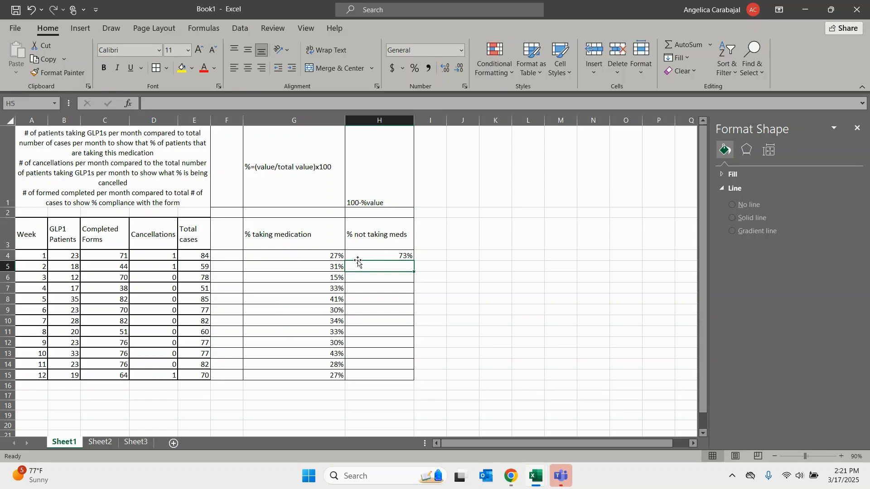
- Fill the H4 formula down the % not taking meds column to H15
{"action": "left_click", "coordinate": [381, 257]}
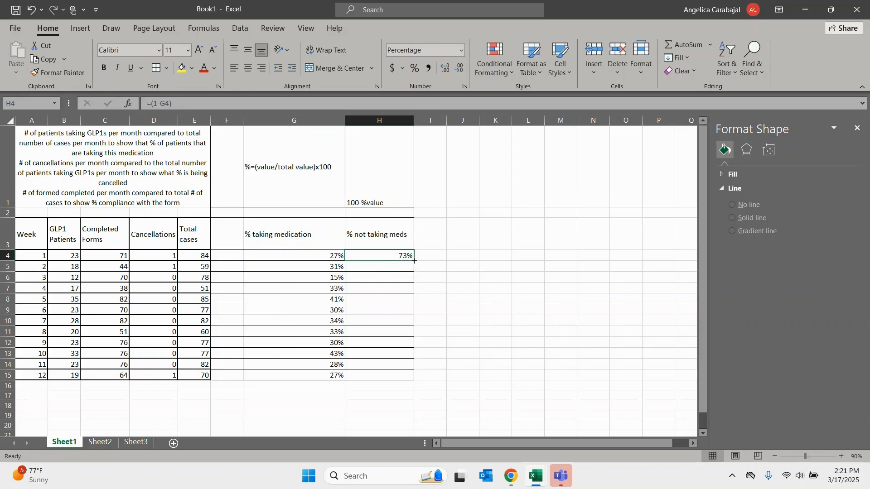
{"action": "left_click_drag", "start_coordinate": [414, 261], "coordinate": [402, 379]}
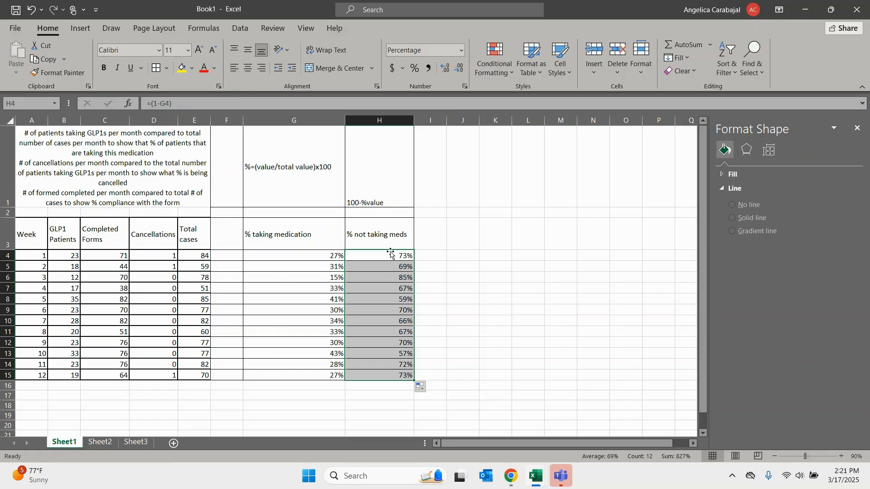
{"action": "left_click", "coordinate": [385, 353]}
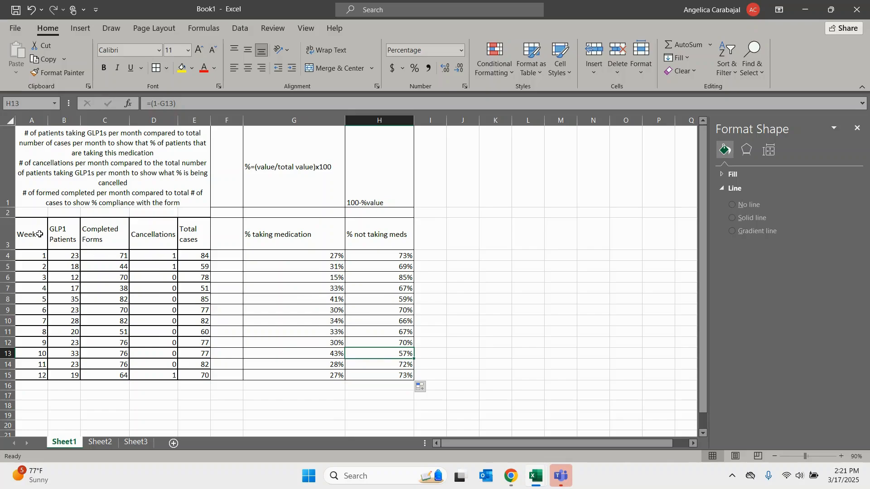
- Select the Week, % taking medication and % not taking meds columns from row 3 to 15 and open the chart recommendations
{"action": "left_click_drag", "start_coordinate": [39, 234], "coordinate": [30, 376]}
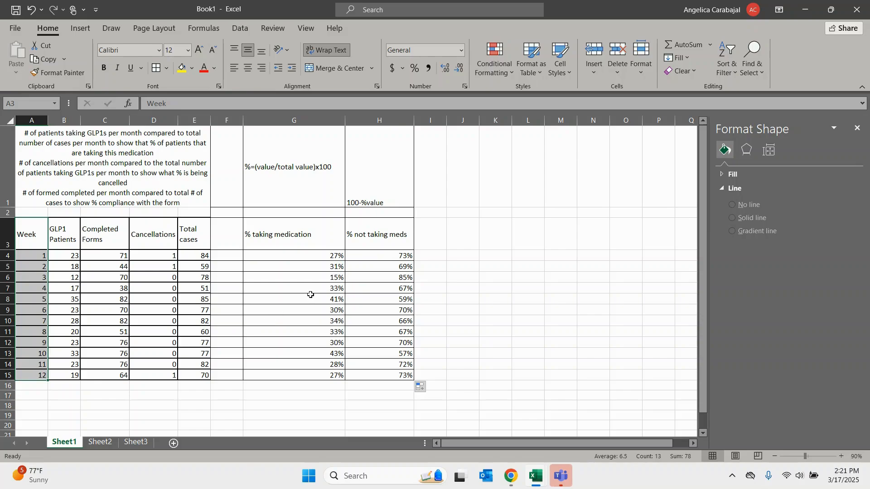
{"action": "left_click_drag", "start_coordinate": [301, 238], "coordinate": [364, 378]}
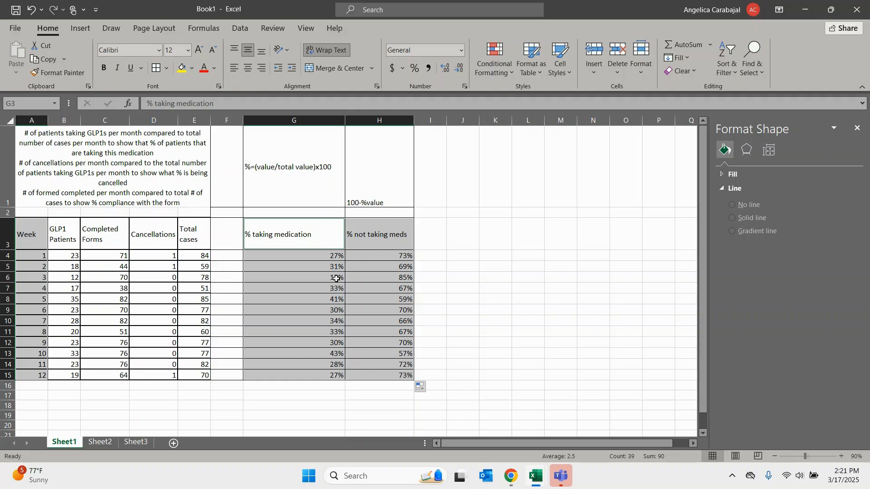
{"action": "left_click", "coordinate": [79, 35]}
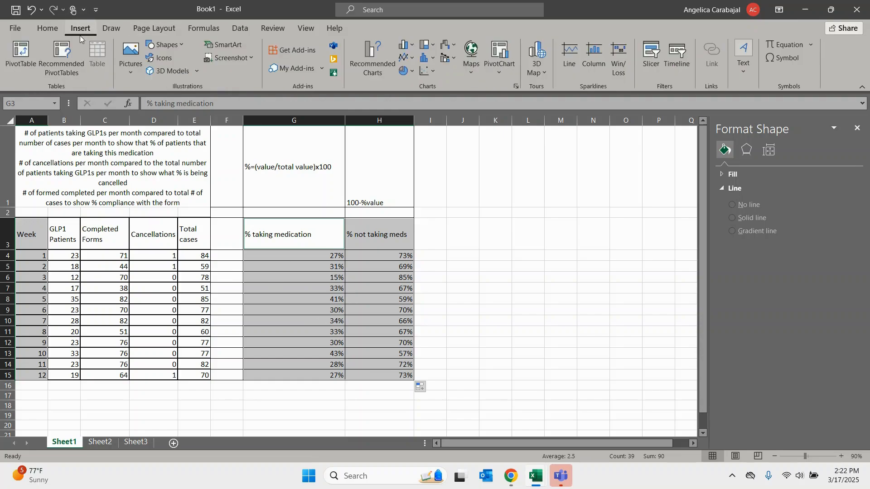
{"action": "left_click", "coordinate": [372, 60]}
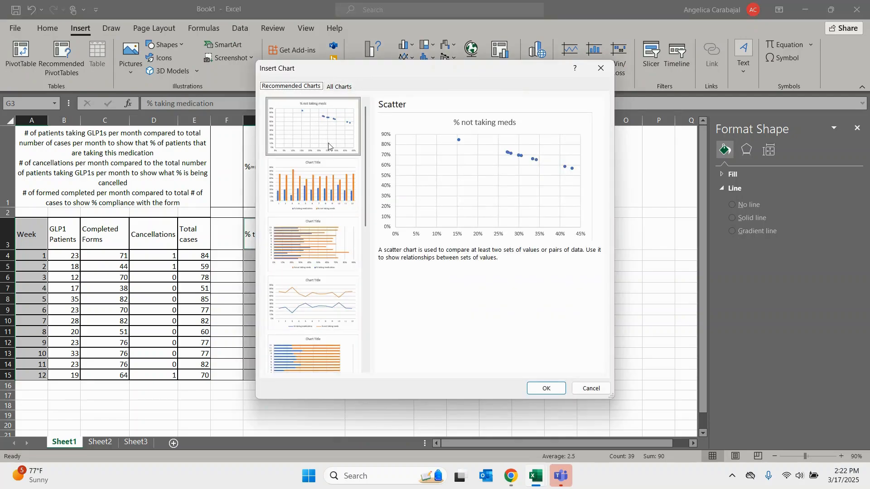
- Compare the column, line, pie and recommended chart previews for the selected percentage data
{"action": "left_click", "coordinate": [347, 88]}
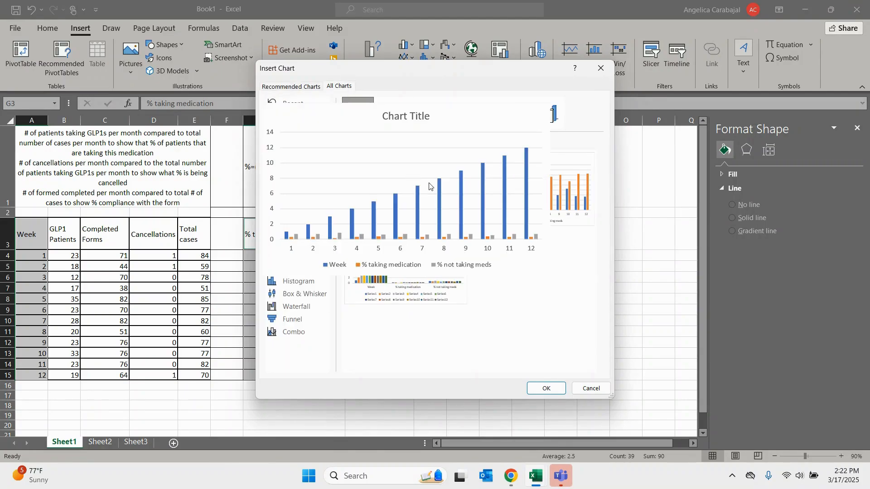
{"action": "mouse_move", "coordinate": [426, 261]}
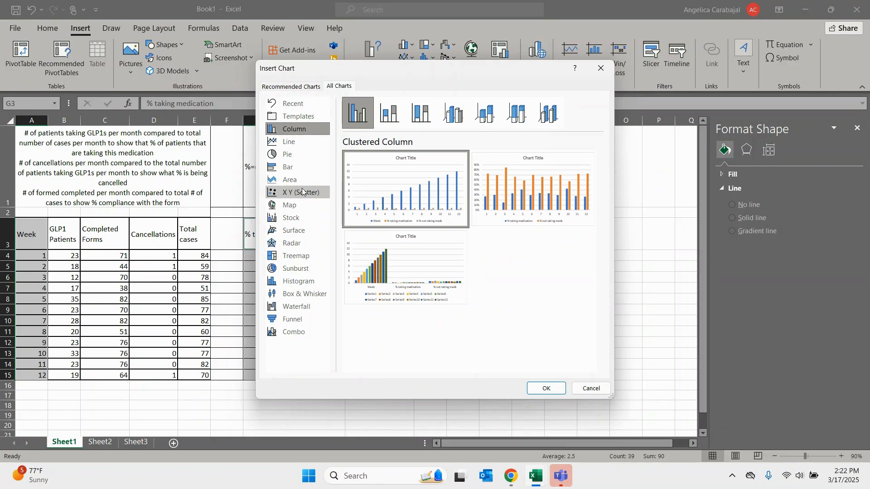
{"action": "mouse_move", "coordinate": [367, 204]}
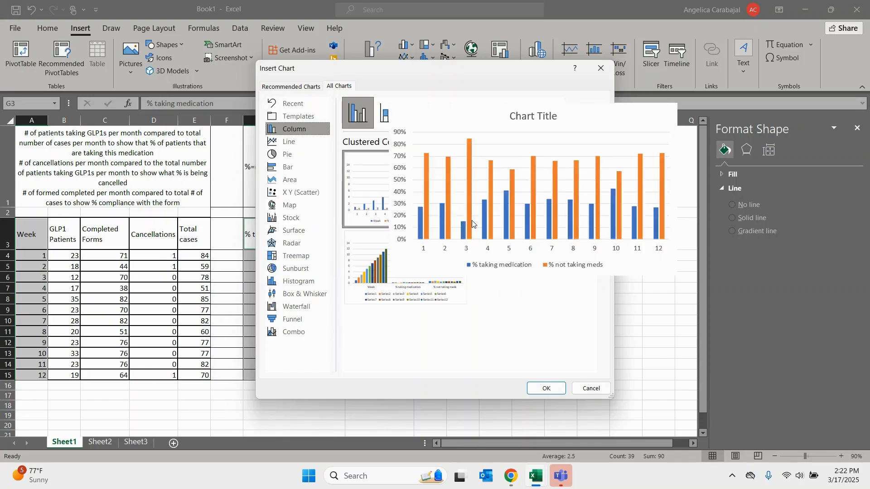
{"action": "mouse_move", "coordinate": [393, 276]}
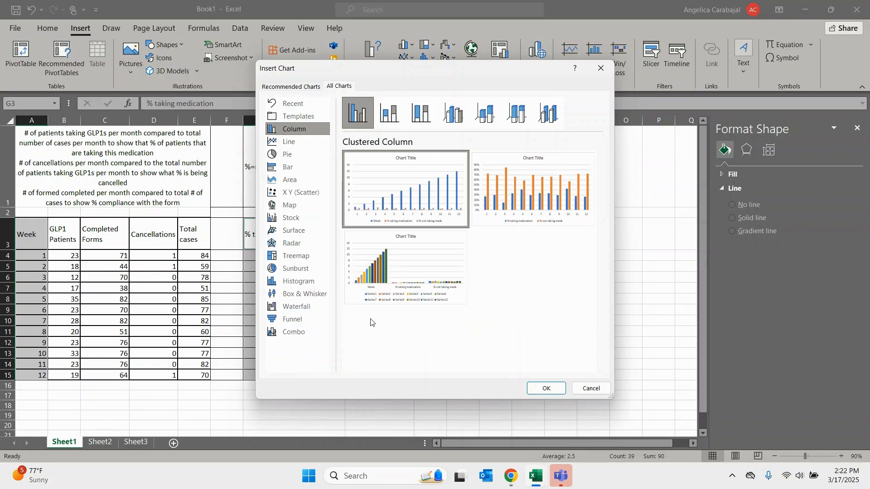
{"action": "left_click", "coordinate": [293, 142]}
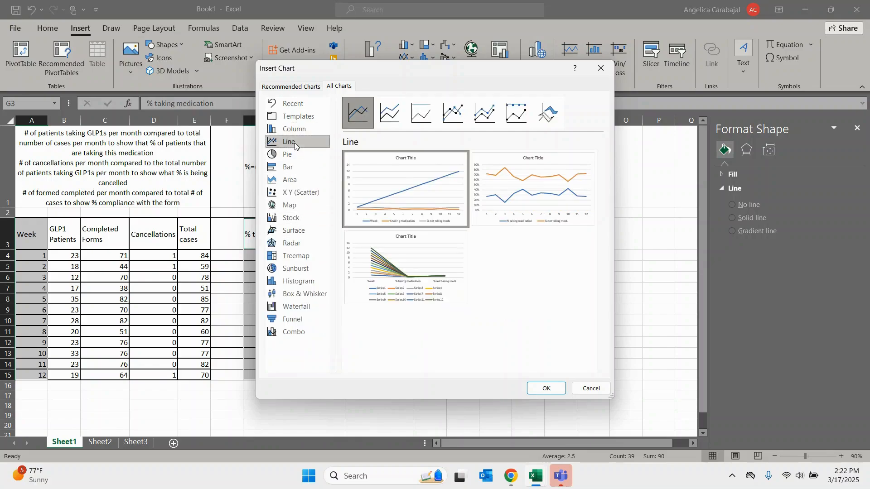
{"action": "left_click", "coordinate": [292, 154]}
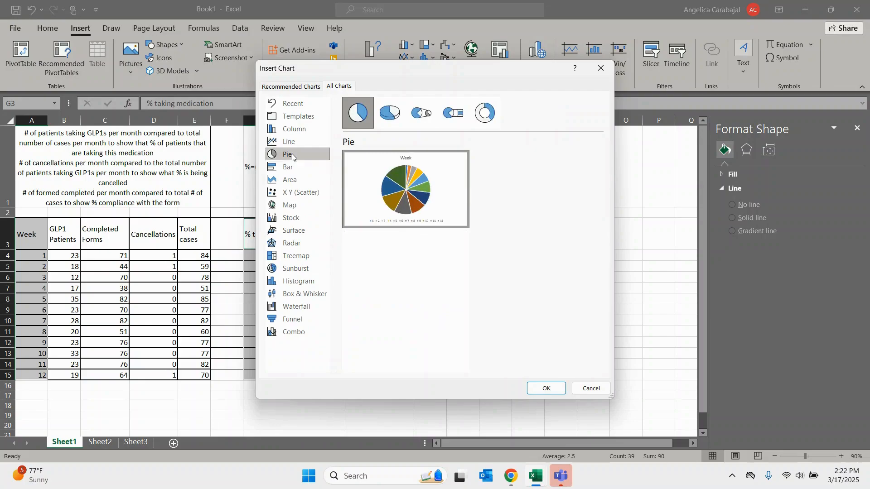
{"action": "left_click", "coordinate": [292, 87]}
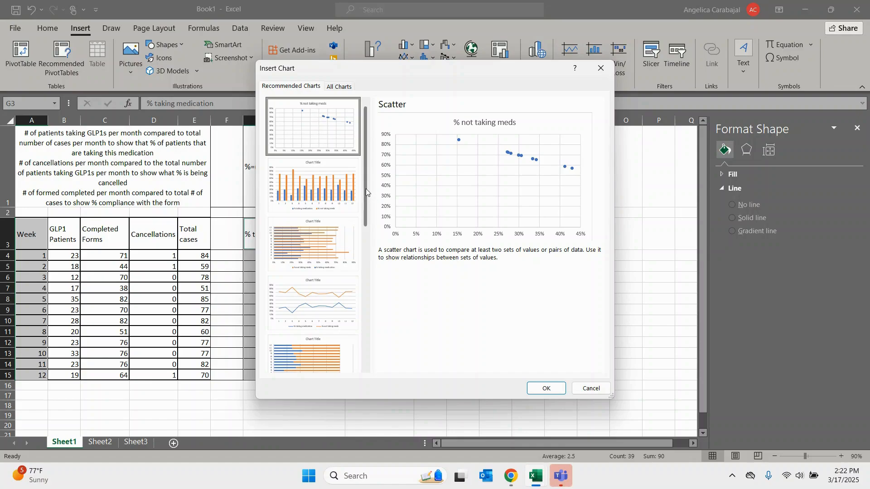
{"action": "left_click_drag", "start_coordinate": [366, 188], "coordinate": [368, 253]}
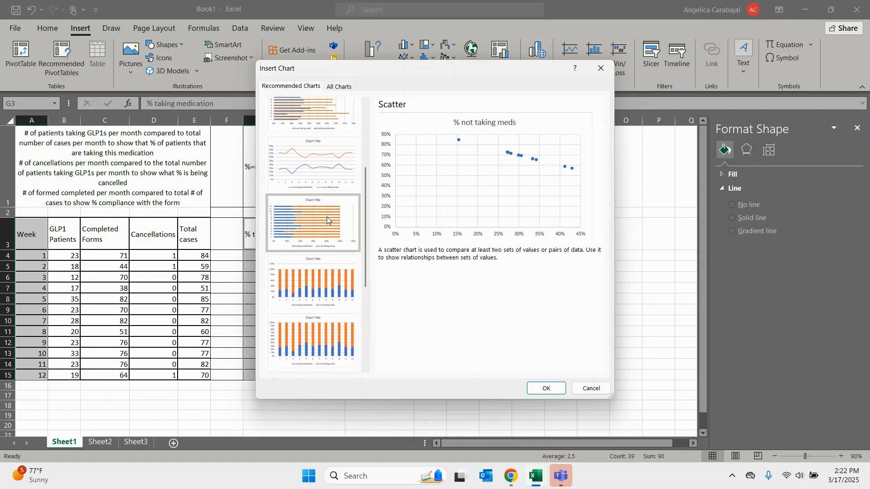
- Insert a 100% Stacked Bar chart with only the two percentage columns as series by week, and move it beside the % not taking meds column
{"action": "left_click", "coordinate": [338, 91]}
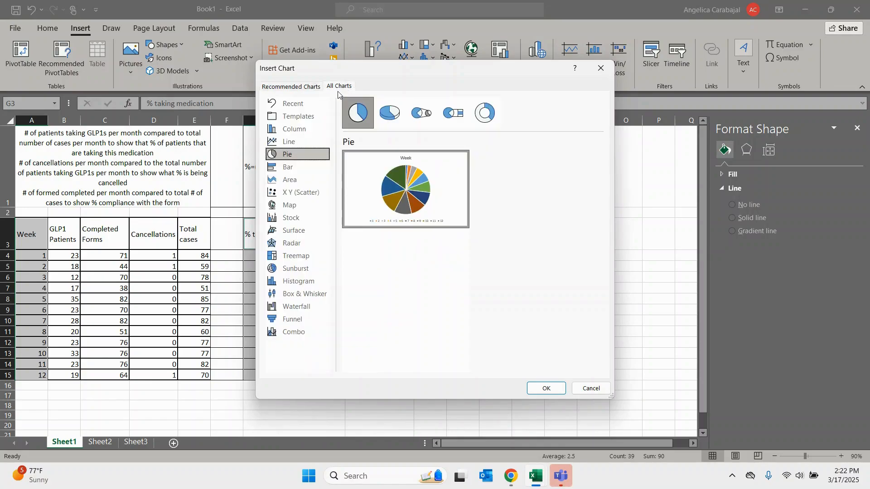
{"action": "left_click", "coordinate": [289, 168]}
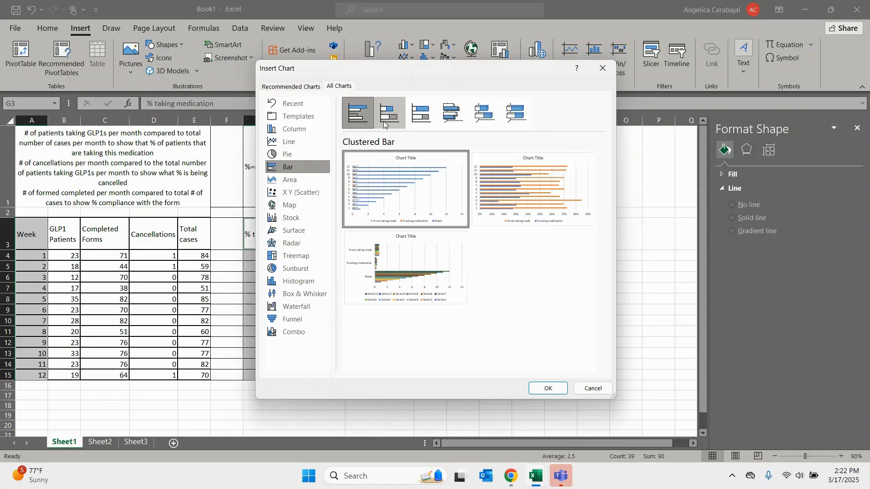
{"action": "left_click", "coordinate": [417, 119]}
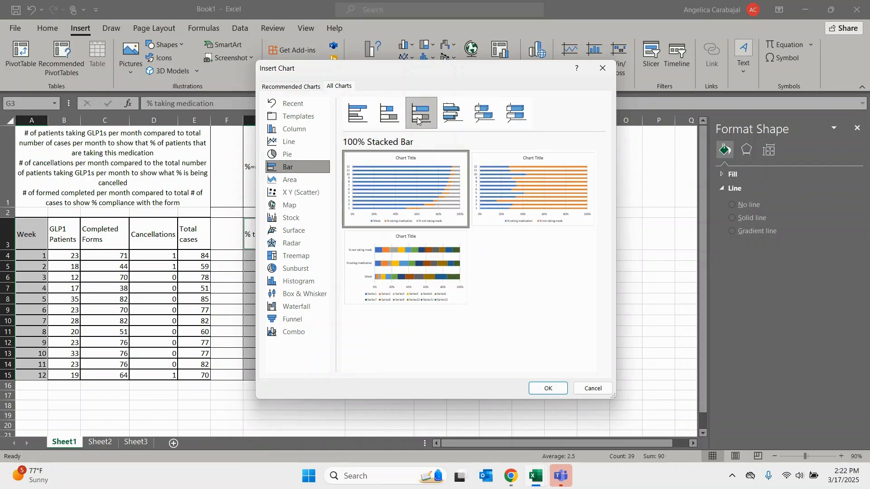
{"action": "mouse_move", "coordinate": [538, 207]}
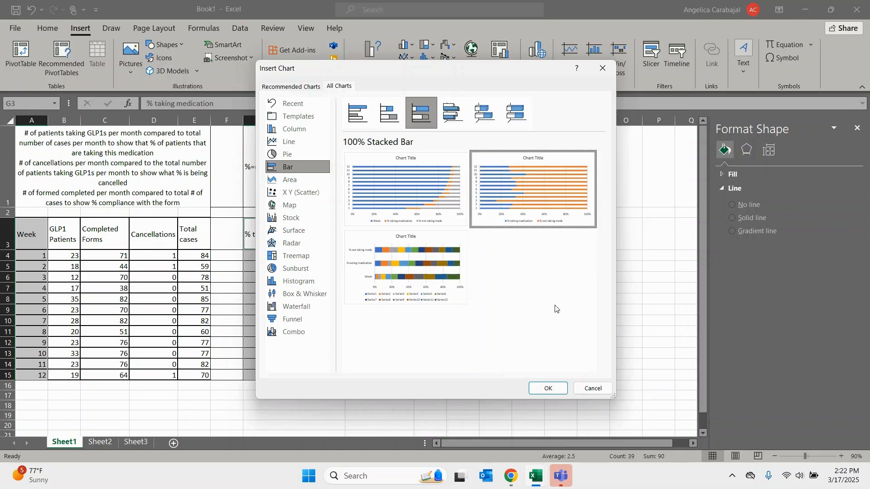
{"action": "left_click", "coordinate": [548, 389]}
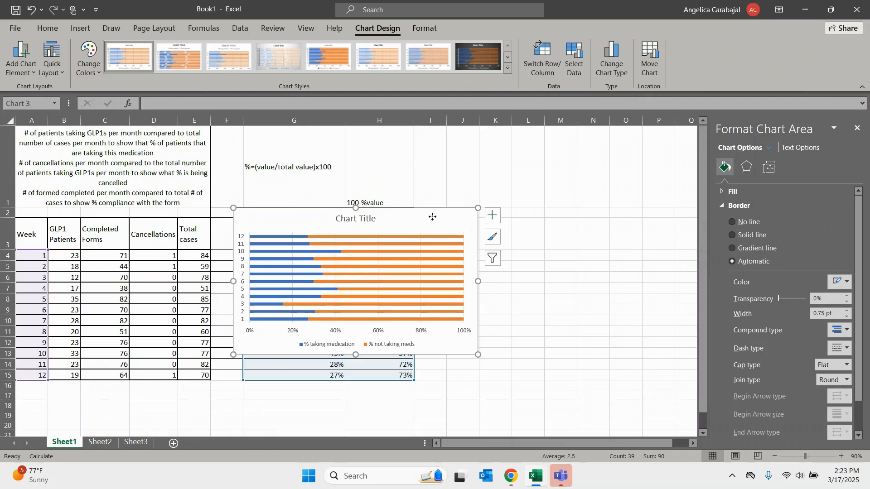
{"action": "left_click_drag", "start_coordinate": [433, 217], "coordinate": [632, 201]}
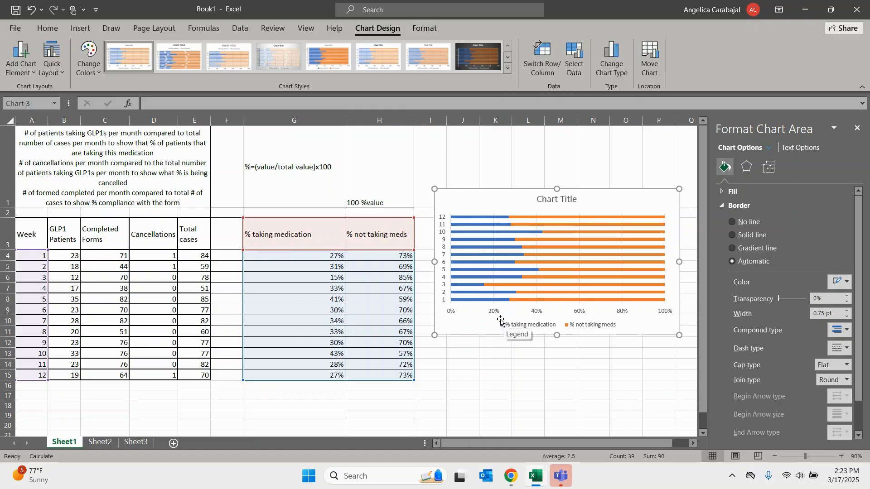
- Examine the % taking medication and % not taking meds series in the stacked bar chart
{"action": "left_click", "coordinate": [486, 300]}
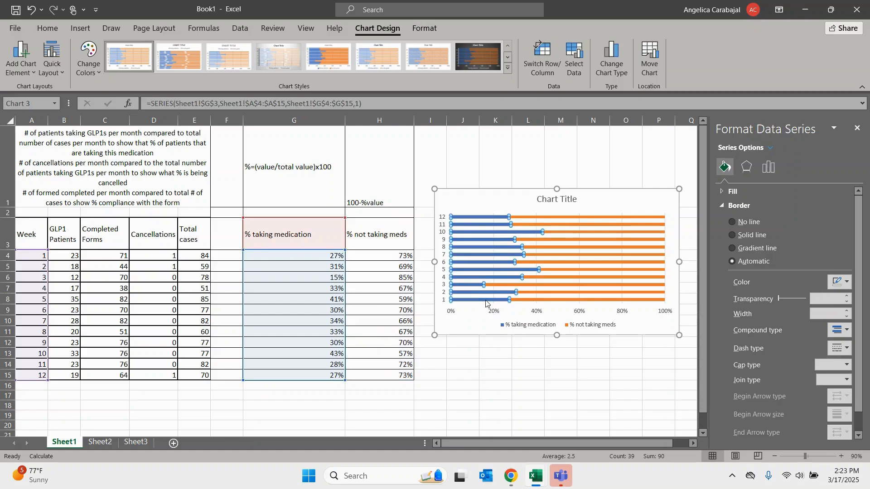
{"action": "left_click", "coordinate": [523, 301]}
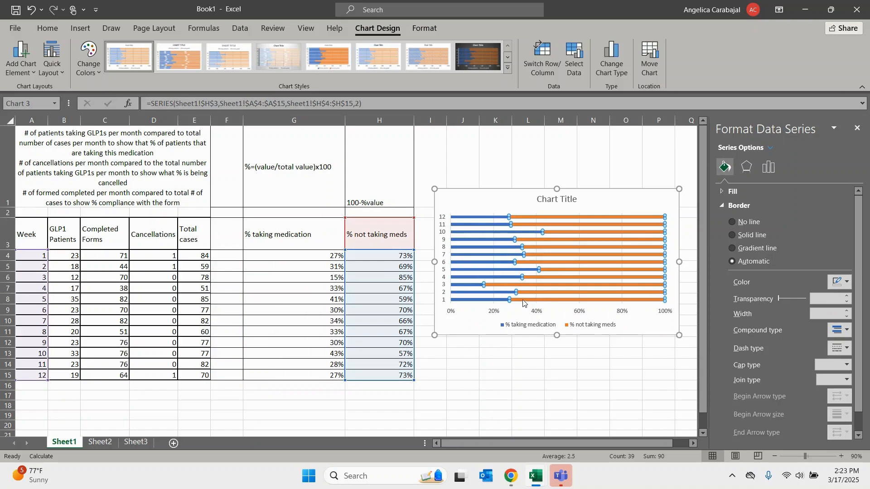
{"action": "left_click", "coordinate": [492, 328]}
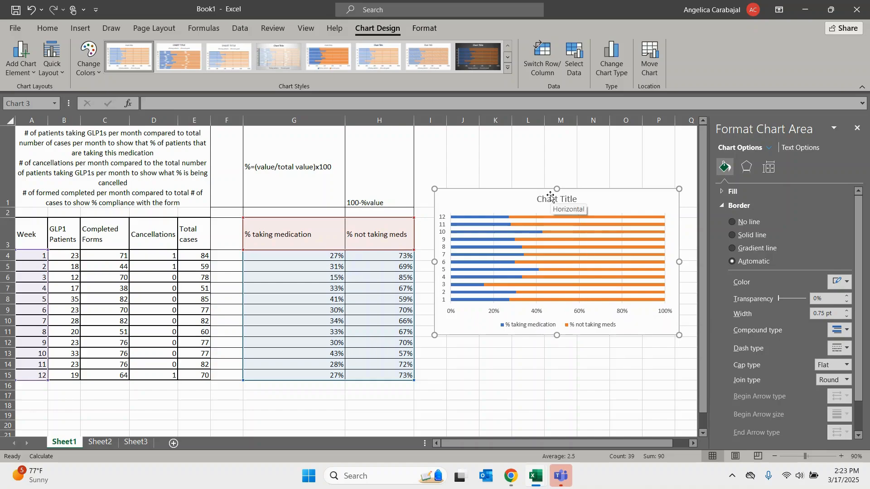
{"action": "mouse_move", "coordinate": [704, 183]}
{"action": "left_mouse_down"}
{"action": "mouse_move", "coordinate": [704, 195]}
{"action": "mouse_move", "coordinate": [703, 182]}
{"action": "left_mouse_up"}
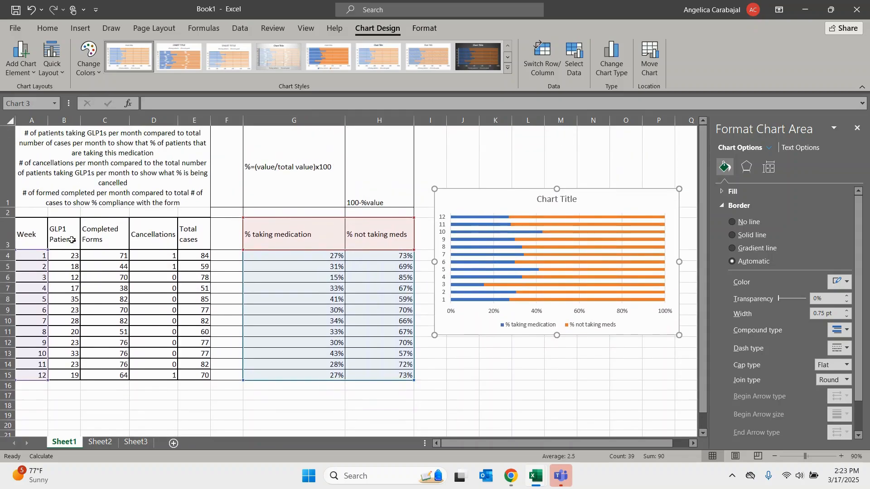
- Insert a Clustered Column chart from the Week, % taking medication and % not taking meds columns, rows 3 to 15
{"action": "left_click_drag", "start_coordinate": [37, 234], "coordinate": [39, 376]}
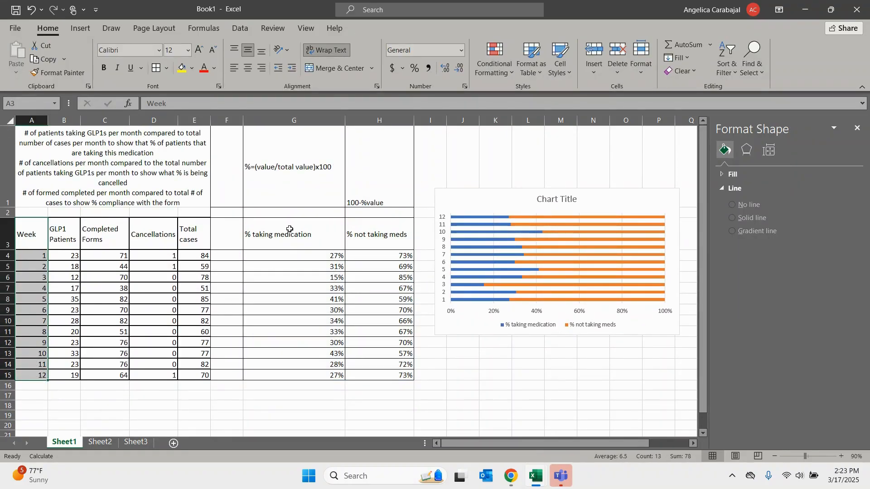
{"action": "left_click_drag", "start_coordinate": [288, 234], "coordinate": [366, 375]}
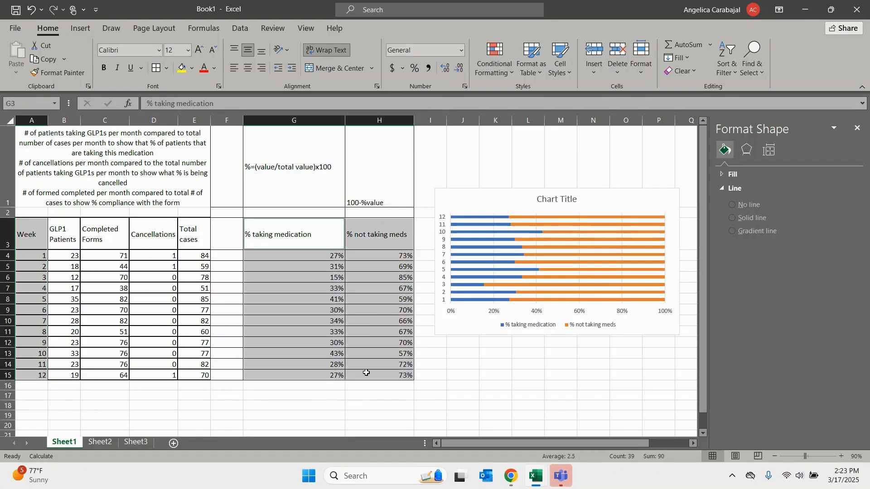
{"action": "left_click", "coordinate": [79, 29]}
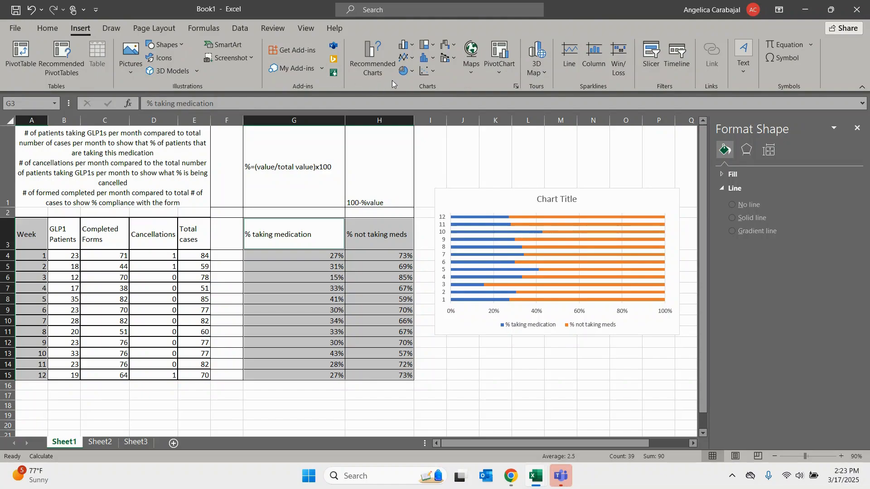
{"action": "left_click", "coordinate": [363, 58]}
{"action": "mouse_move", "coordinate": [366, 160]}
{"action": "left_mouse_down"}
{"action": "mouse_move", "coordinate": [373, 253]}
{"action": "mouse_move", "coordinate": [363, 161]}
{"action": "left_mouse_up"}
{"action": "left_click", "coordinate": [322, 180]}
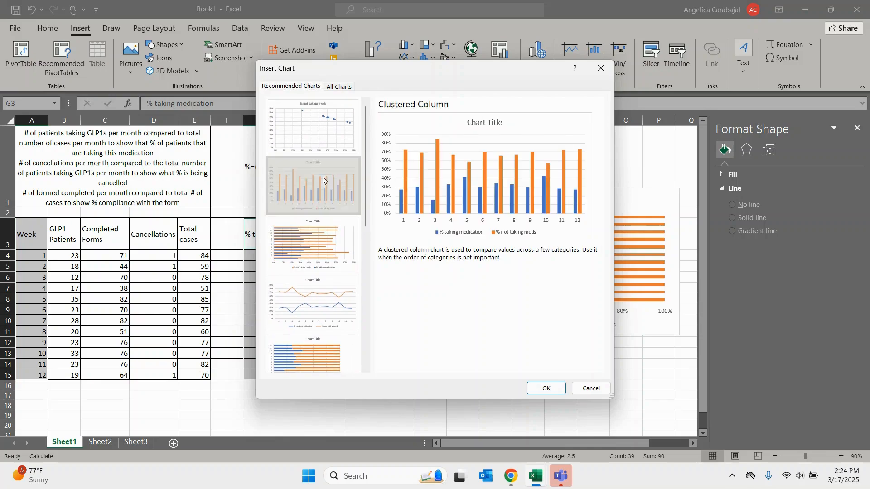
{"action": "left_click", "coordinate": [545, 392]}
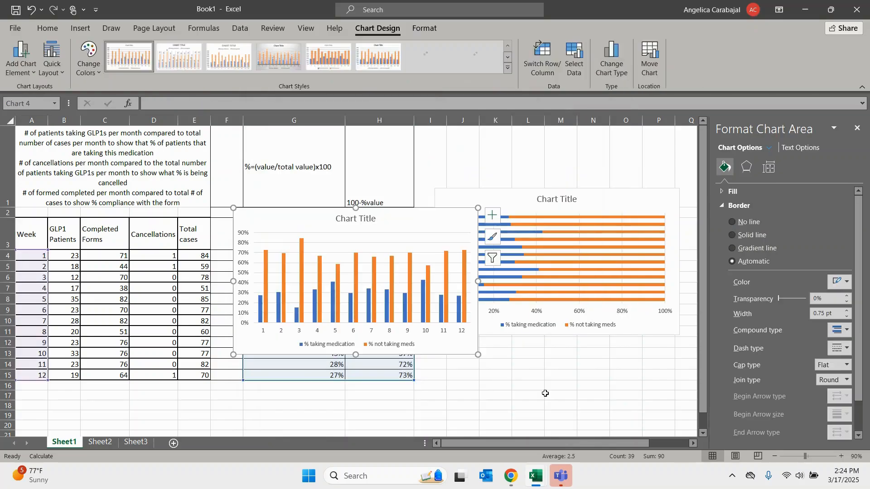
- Move the clustered column chart directly below the stacked bar chart so it no longer covers the percentage columns
{"action": "scroll", "coordinate": [699, 229], "scroll_direction": "down", "scroll_amount": 1}
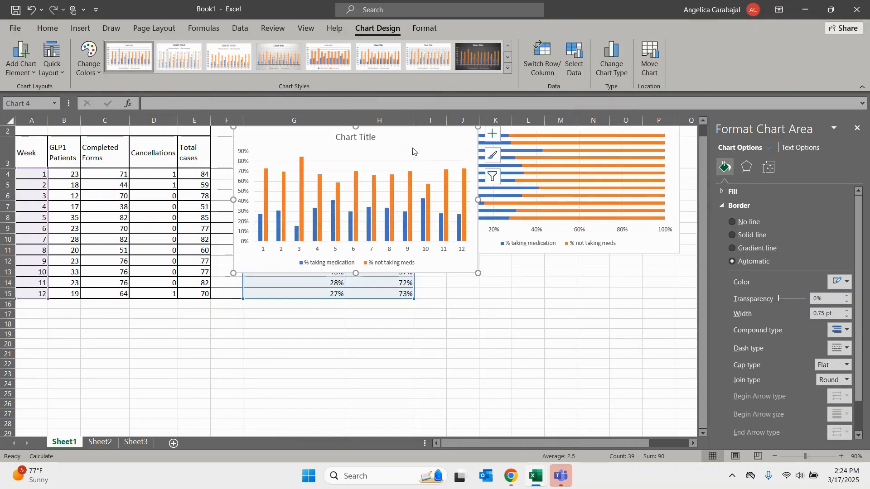
{"action": "left_click_drag", "start_coordinate": [414, 154], "coordinate": [540, 313]}
{"action": "key", "text": "ctrl+z"}
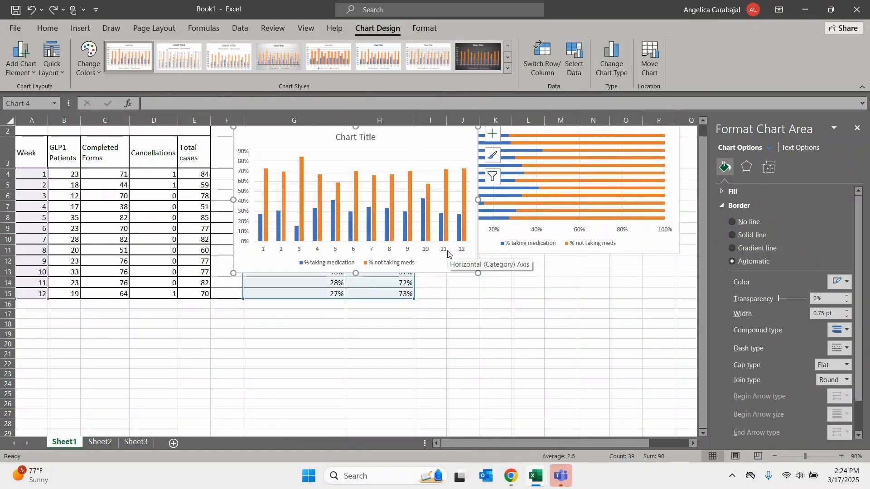
{"action": "left_click_drag", "start_coordinate": [422, 135], "coordinate": [615, 275]}
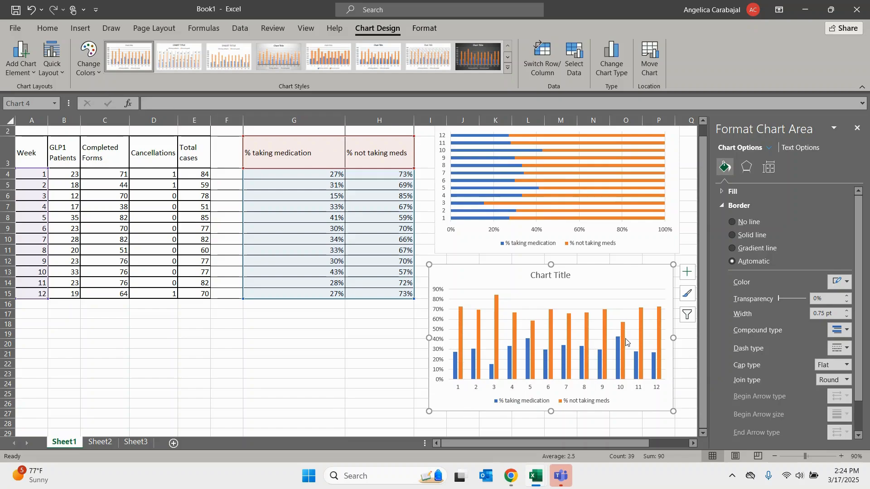
{"action": "left_click", "coordinate": [337, 360]}
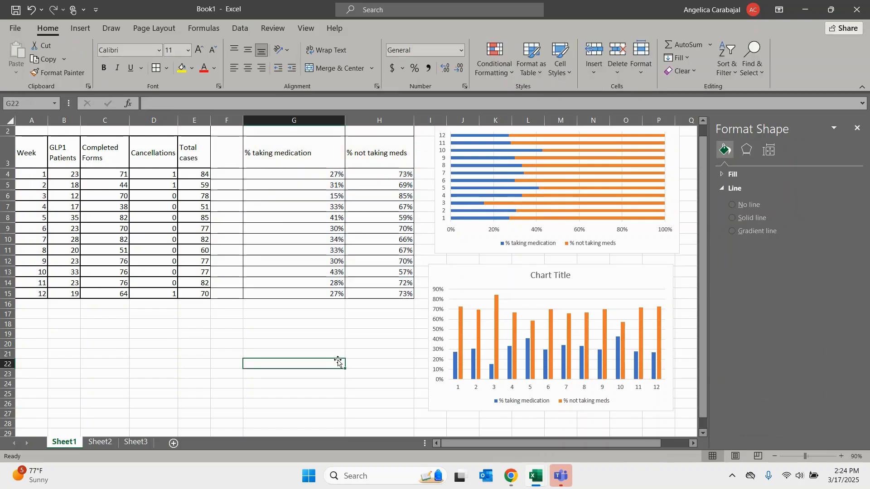
- Add axis titles to both axes of the stacked bar chart
{"action": "left_click_drag", "start_coordinate": [705, 273], "coordinate": [641, 222]}
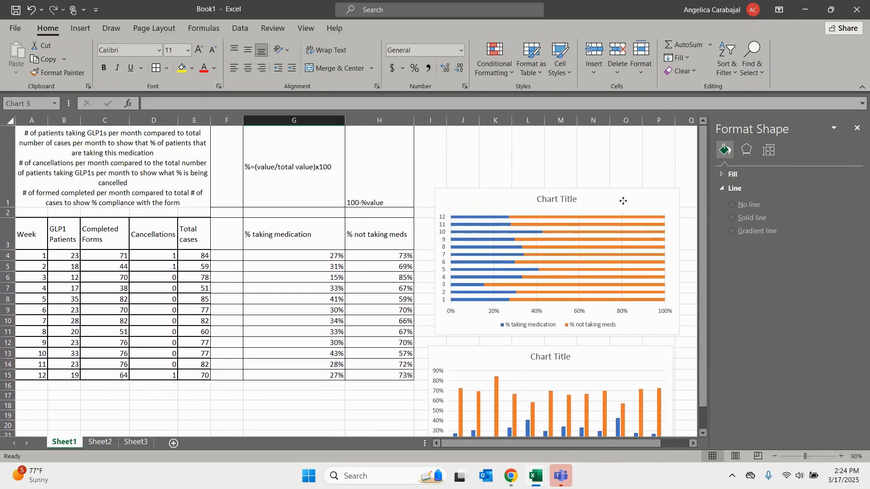
{"action": "left_click", "coordinate": [678, 200]}
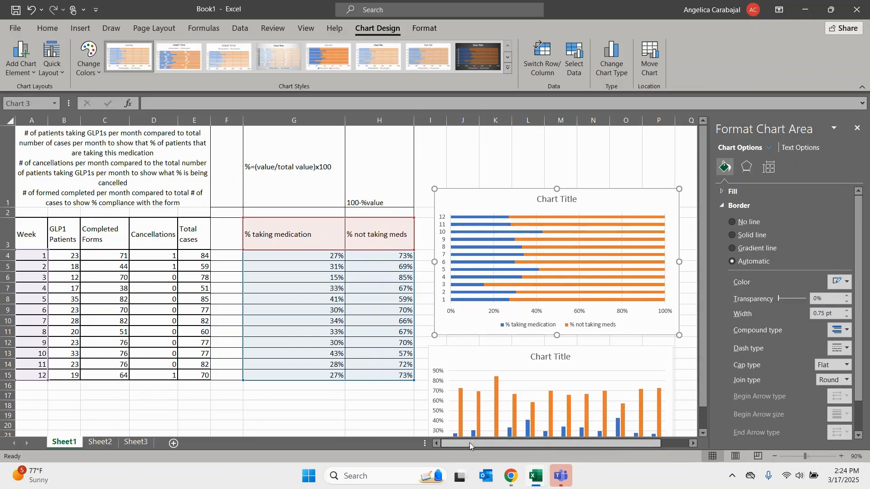
{"action": "left_click_drag", "start_coordinate": [469, 443], "coordinate": [509, 450]}
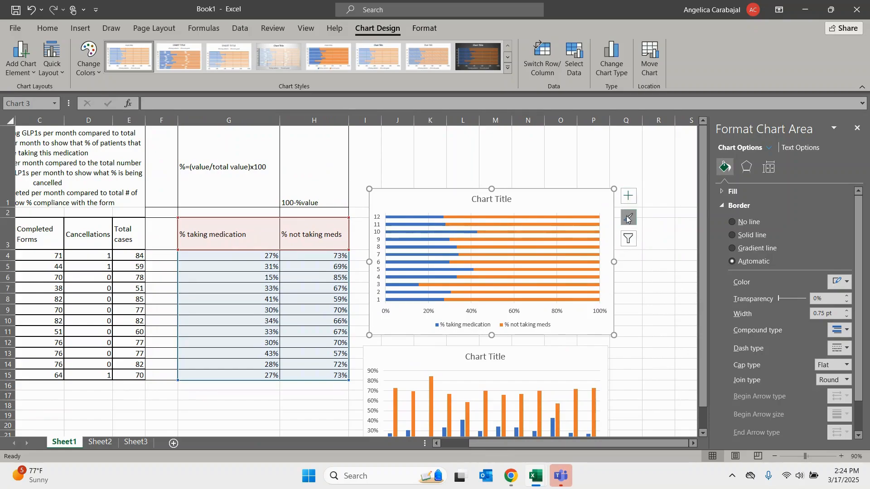
{"action": "left_click", "coordinate": [630, 196]}
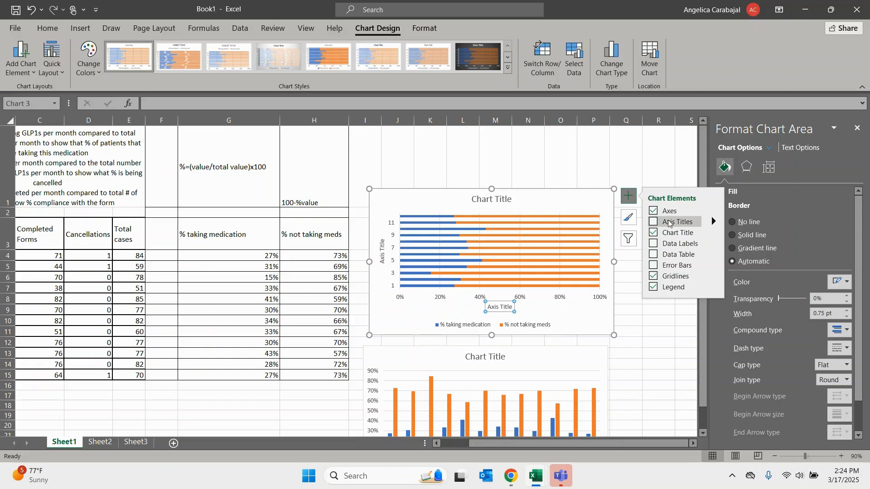
{"action": "left_click", "coordinate": [653, 221]}
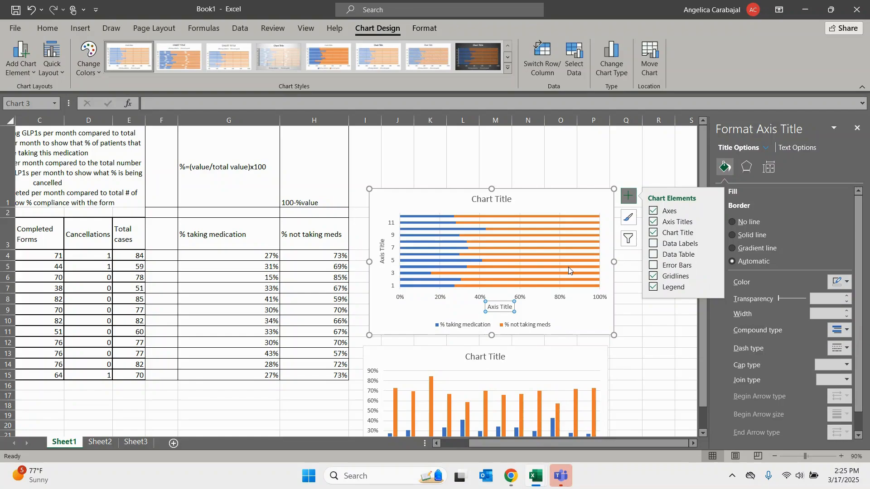
- Browse the stacked bar chart's styles, and try filtering category 1 out of the chart and back in
{"action": "left_click", "coordinate": [627, 219]}
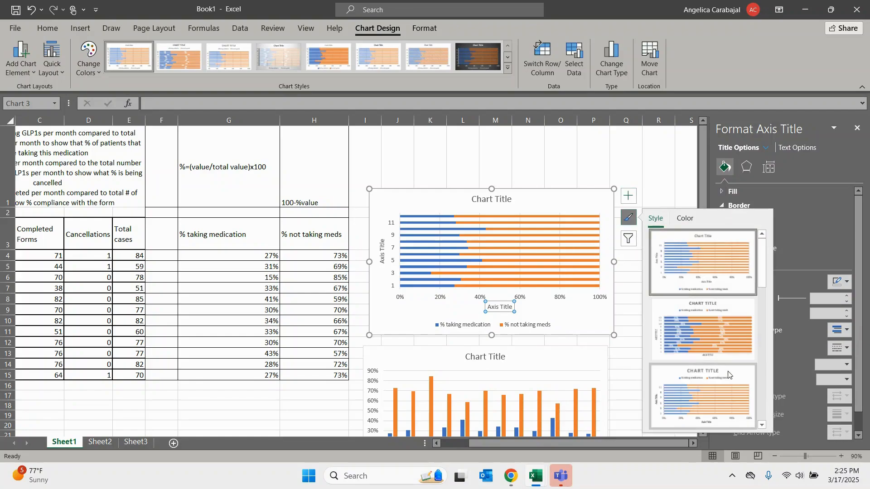
{"action": "left_click", "coordinate": [628, 239]}
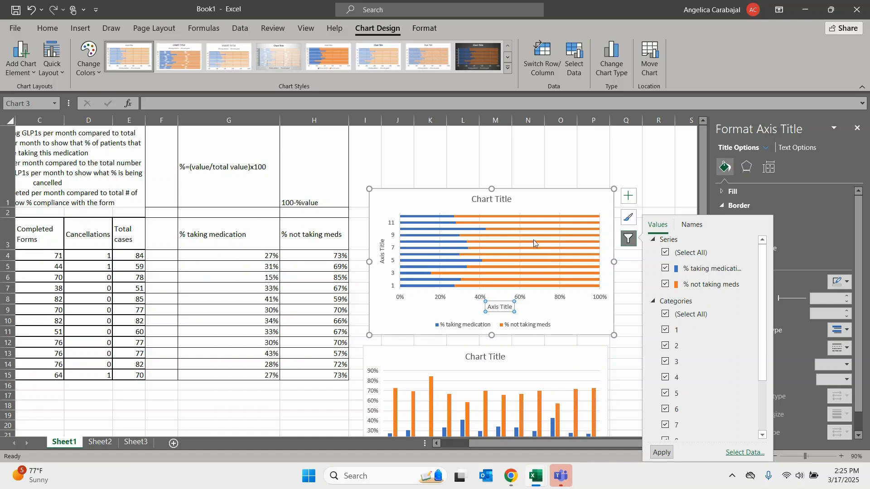
{"action": "left_click", "coordinate": [664, 330]}
{"action": "left_click", "coordinate": [662, 453]}
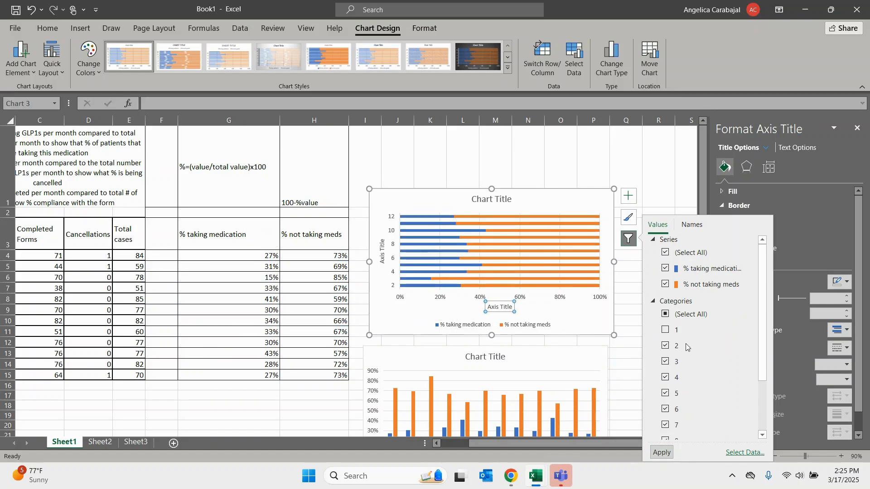
{"action": "left_click", "coordinate": [665, 330]}
{"action": "left_click", "coordinate": [661, 452]}
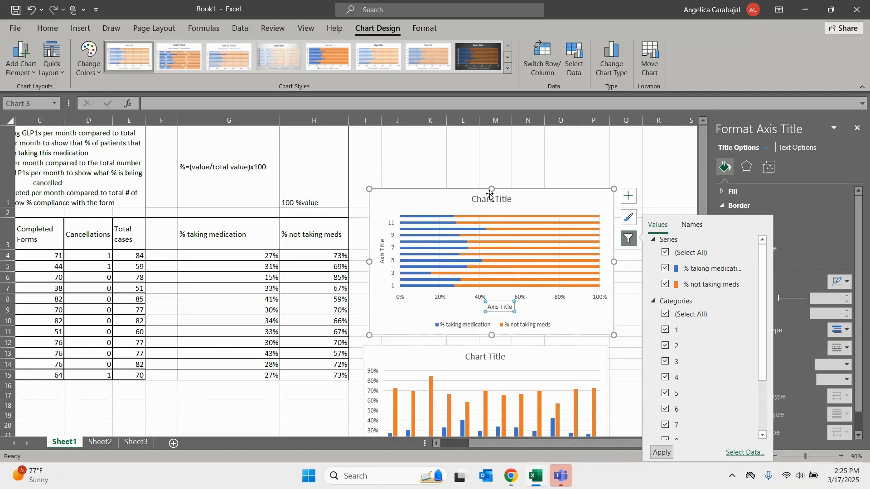
- Enlarge the stacked bar chart vertically to a height of about 3.58 inches
{"action": "left_click_drag", "start_coordinate": [492, 189], "coordinate": [492, 179]}
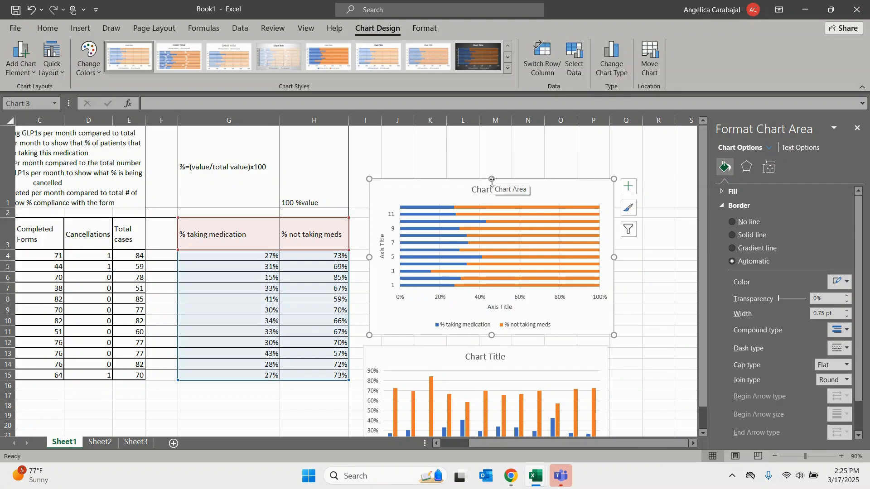
{"action": "mouse_move", "coordinate": [492, 335]}
{"action": "left_mouse_down"}
{"action": "mouse_move", "coordinate": [490, 288]}
{"action": "mouse_move", "coordinate": [499, 337]}
{"action": "left_mouse_up"}
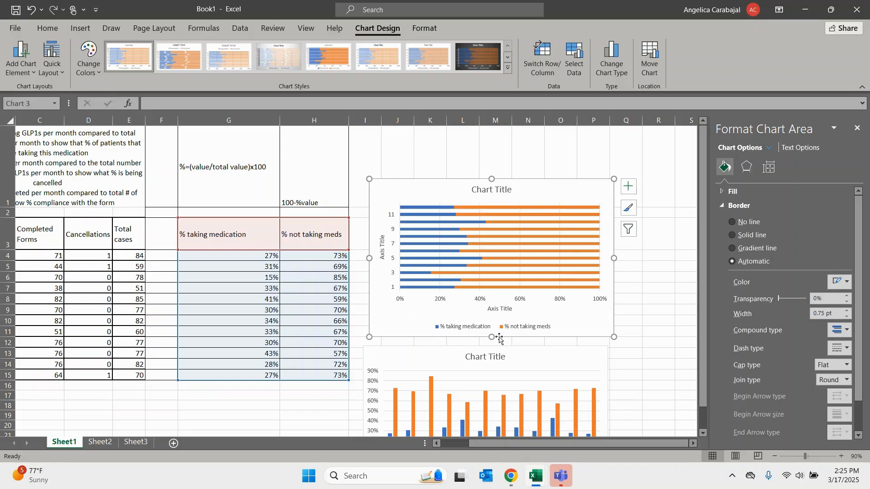
{"action": "left_click_drag", "start_coordinate": [493, 178], "coordinate": [492, 162]}
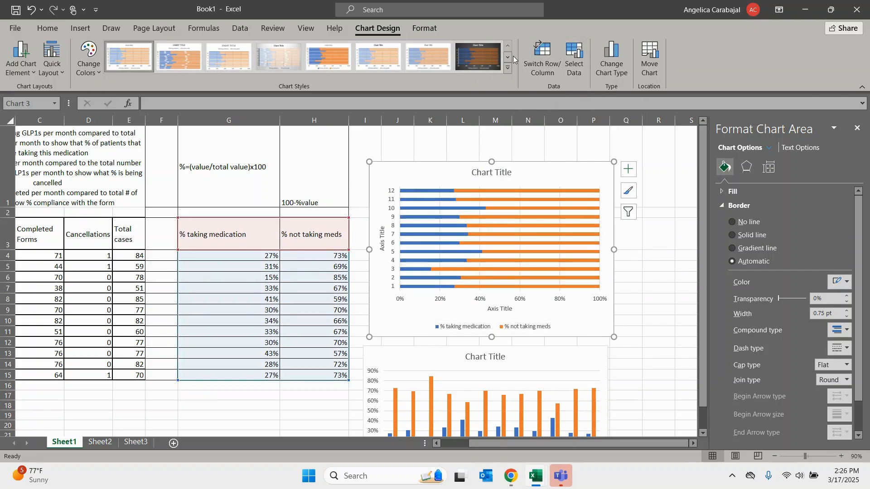
- Examine the stacked bar chart's formatting options for the % not taking meds series, the chart area and the horizontal value axis
{"action": "left_click", "coordinate": [425, 28]}
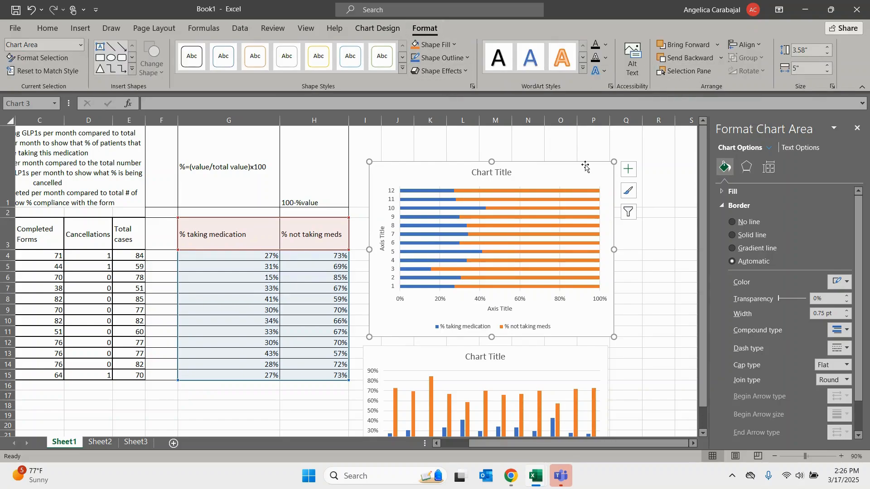
{"action": "left_click", "coordinate": [548, 191]}
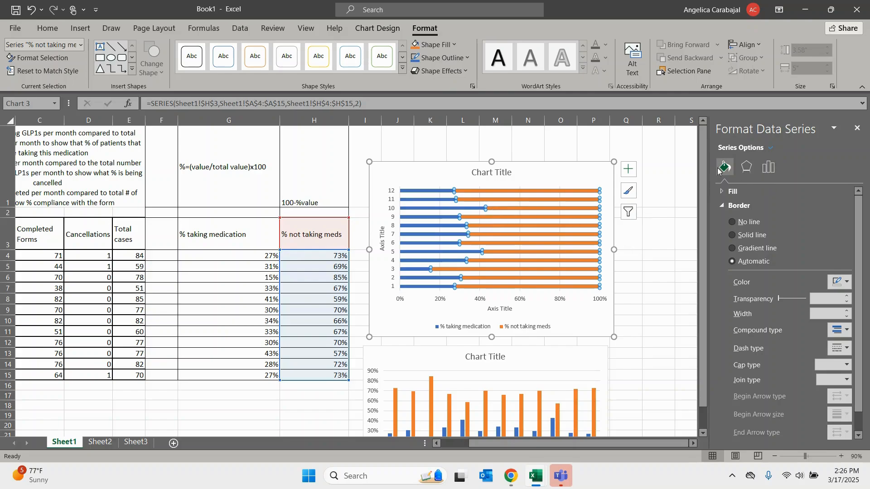
{"action": "left_click", "coordinate": [768, 172]}
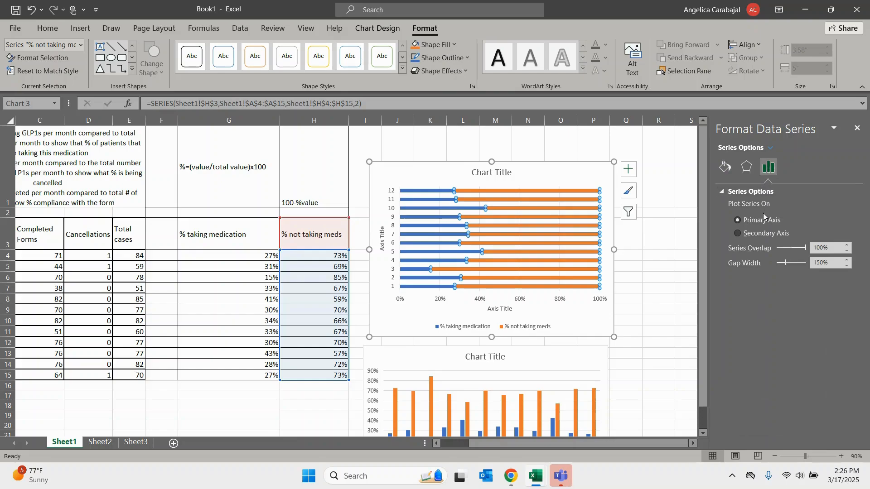
{"action": "left_click", "coordinate": [596, 175]}
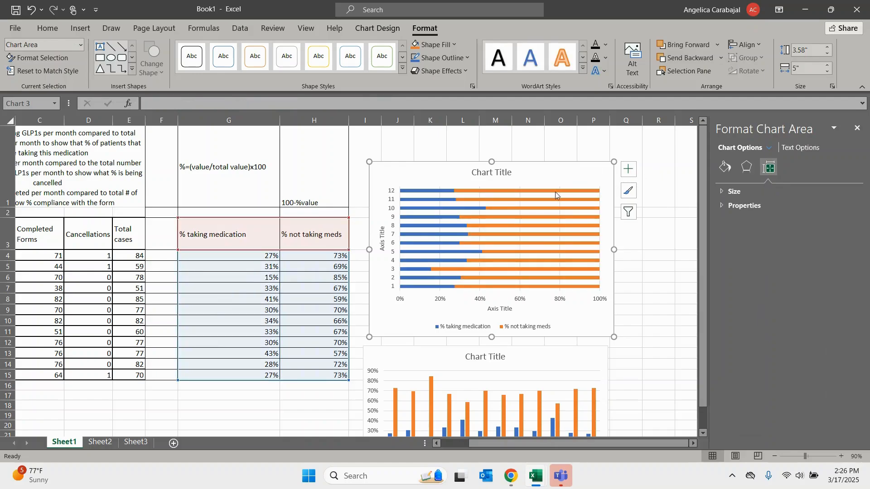
{"action": "left_click", "coordinate": [515, 300]}
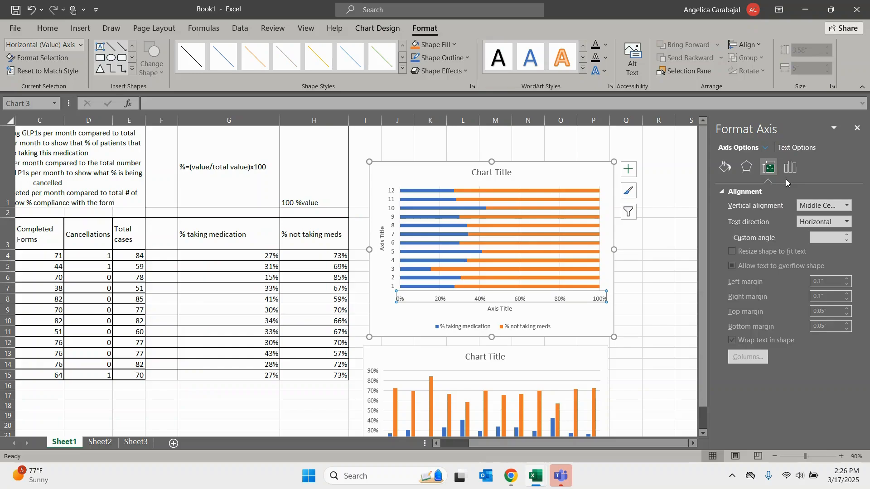
{"action": "left_click", "coordinate": [790, 168]}
{"action": "left_click", "coordinate": [724, 192]}
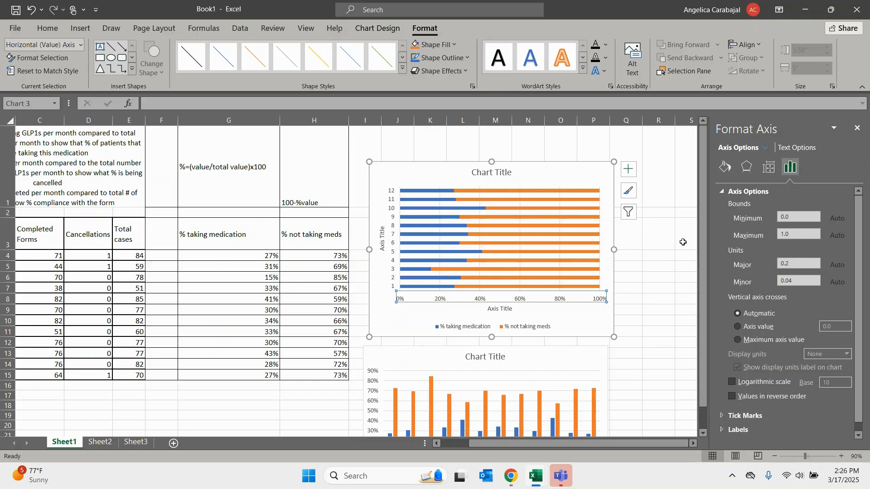
{"action": "scroll", "coordinate": [703, 227], "scroll_direction": "down", "scroll_amount": 1}
{"action": "scroll", "coordinate": [700, 225], "scroll_direction": "up", "scroll_amount": 1}
- Open Sheet2 of Book1 and consult the cancellation percentages and chart on Sheet2 of the workbook test - Copy workbook, returning to Book1
{"action": "left_click", "coordinate": [108, 442]}
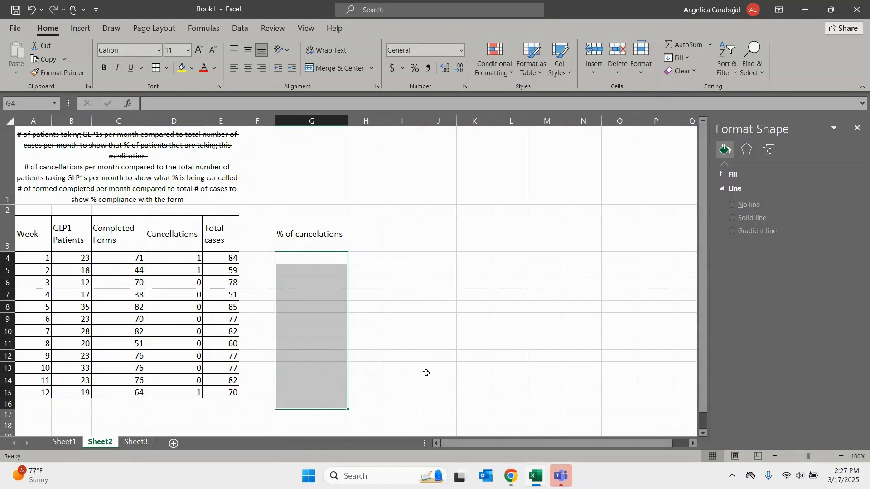
{"action": "mouse_move", "coordinate": [538, 476]}
{"action": "left_click", "coordinate": [503, 439]}
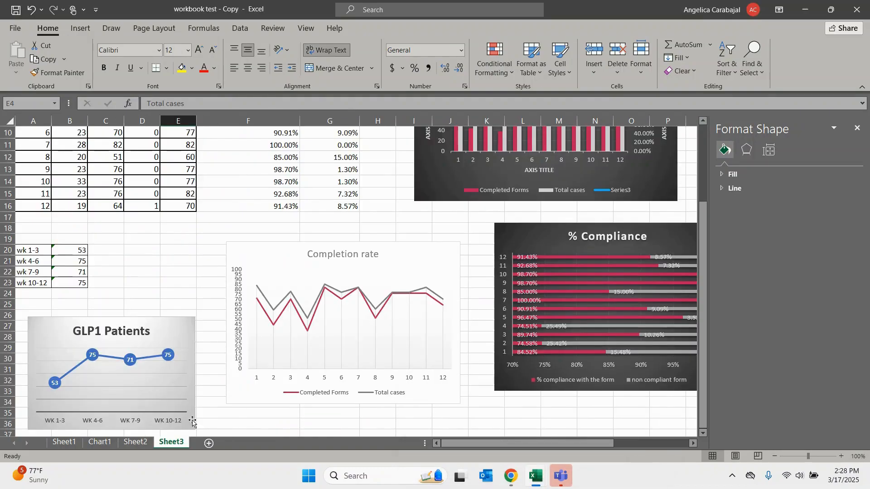
{"action": "left_click", "coordinate": [138, 442]}
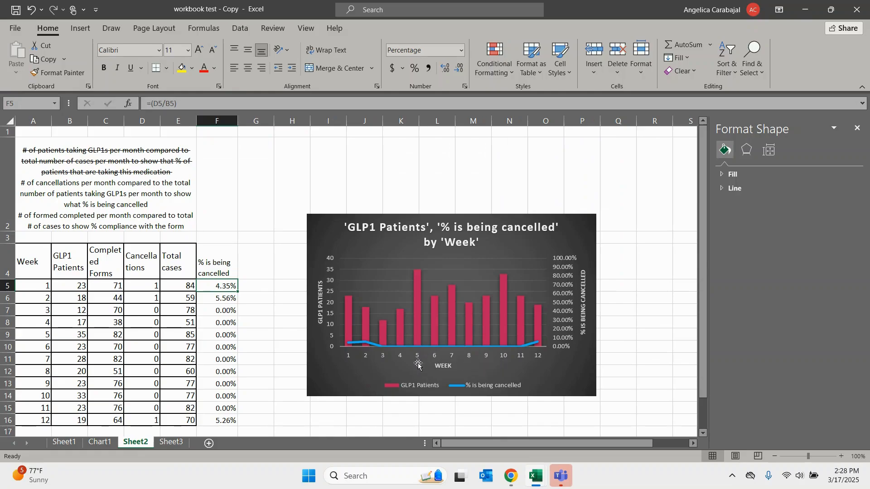
{"action": "mouse_move", "coordinate": [534, 471]}
{"action": "left_click", "coordinate": [569, 434]}
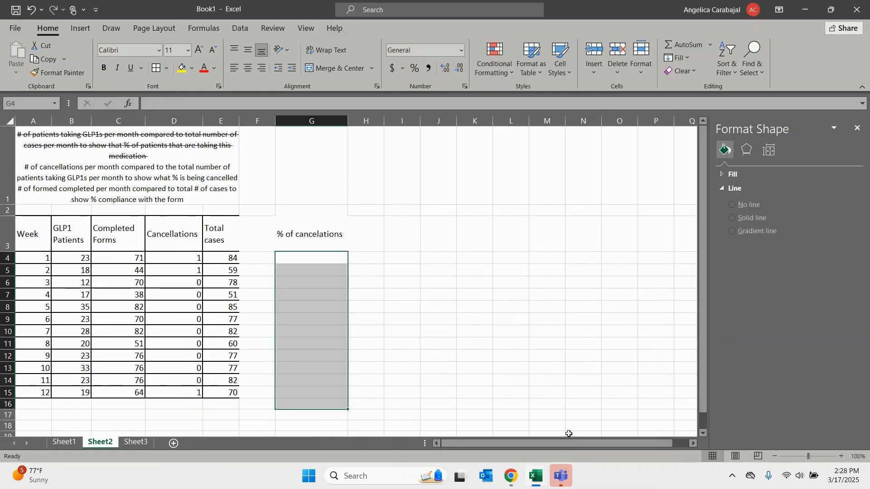
- Enter the formula =(D4/B4) in cell G4 to divide week 1 cancellations by GLP1 patients
{"action": "left_click", "coordinate": [321, 257]}
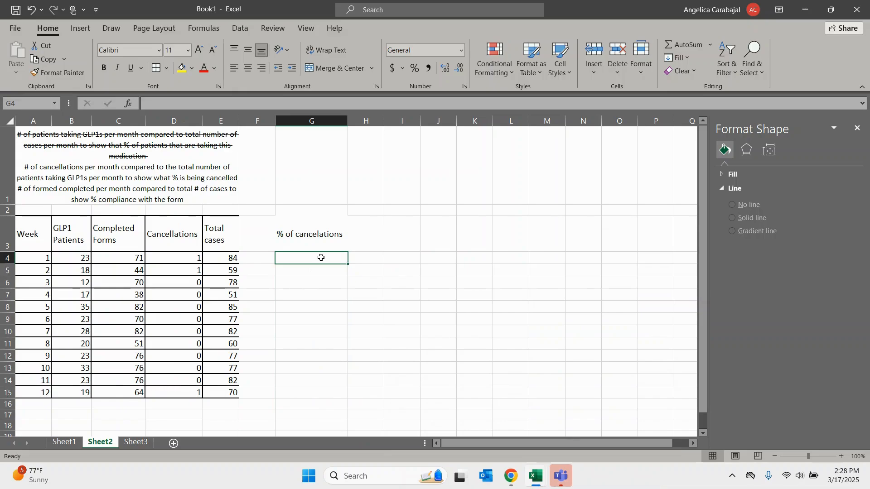
{"action": "type", "text": "=("}
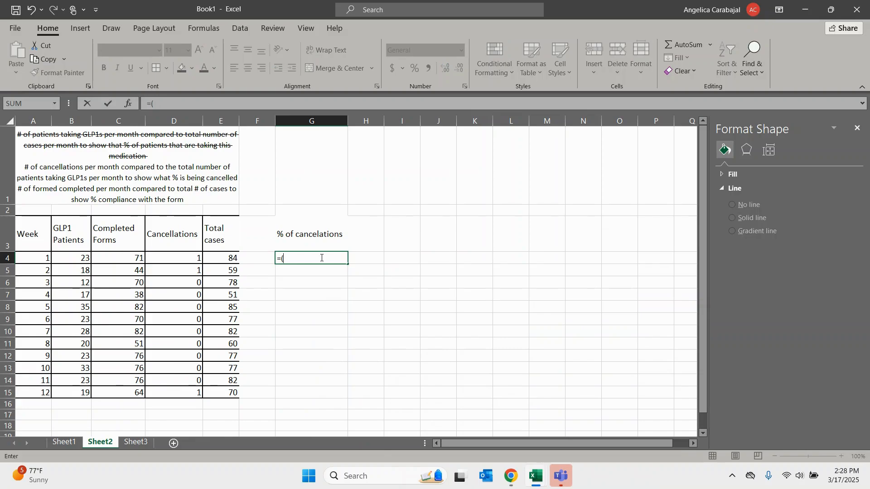
{"action": "left_click", "coordinate": [184, 258]}
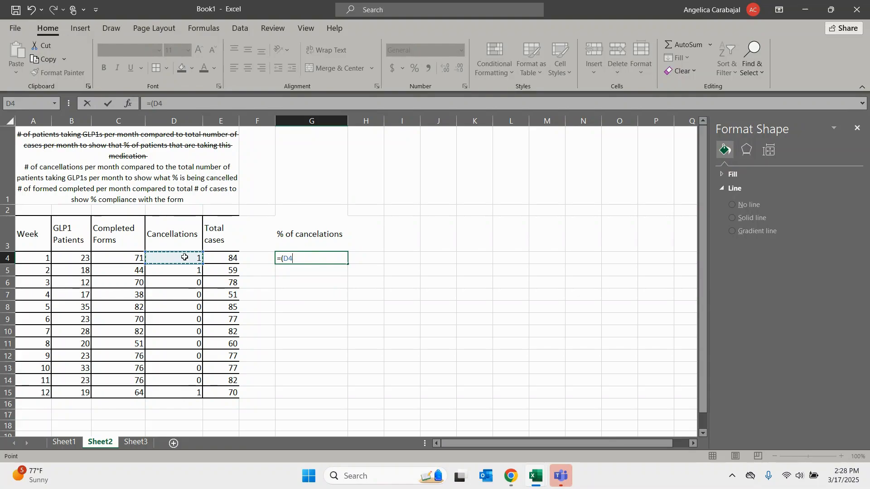
{"action": "type", "text": "/"}
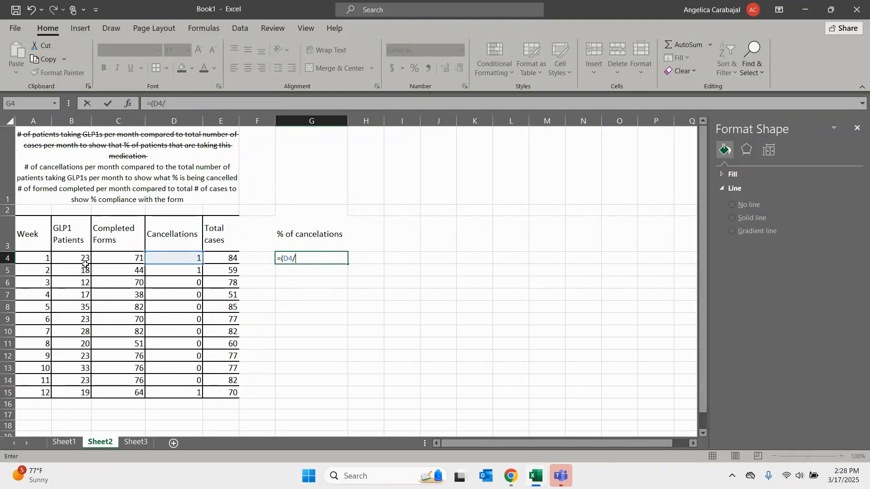
{"action": "left_click", "coordinate": [76, 258]}
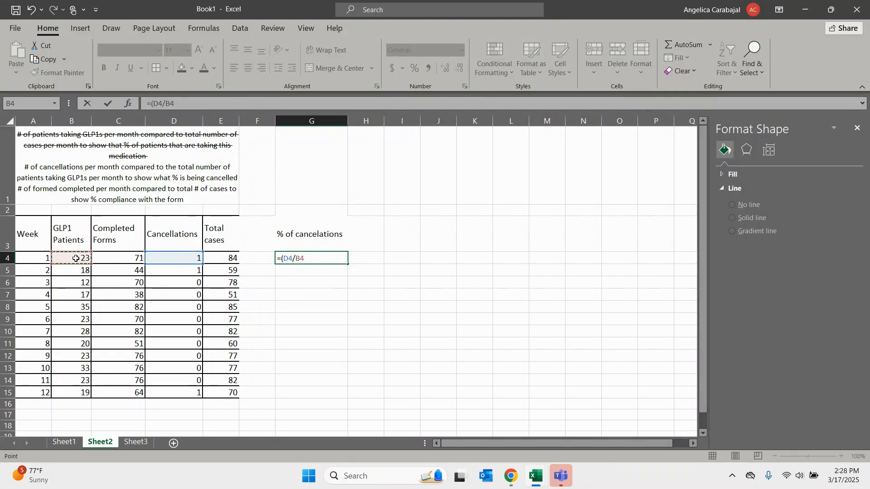
{"action": "type", "text": ")"}
{"action": "key", "text": "Return"}
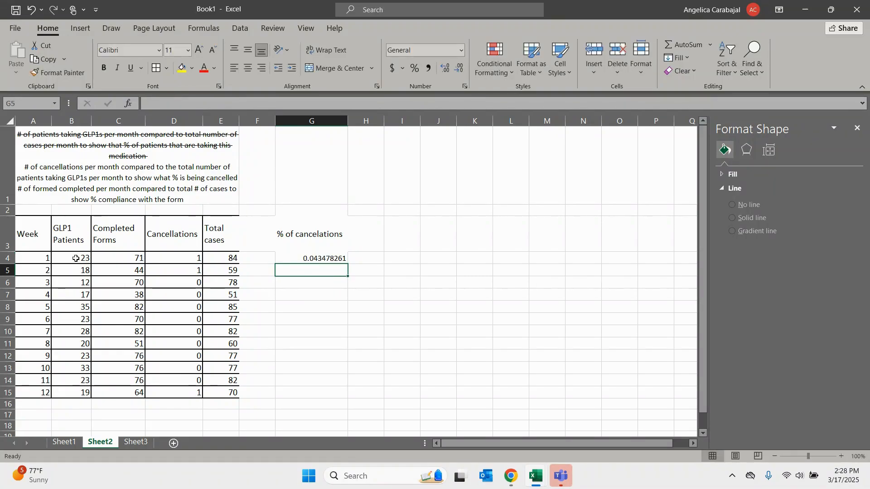
- Format G4 as a percentage and fill its formula down the % of cancelations column to G15
{"action": "left_click", "coordinate": [297, 259]}
{"action": "left_click", "coordinate": [415, 70]}
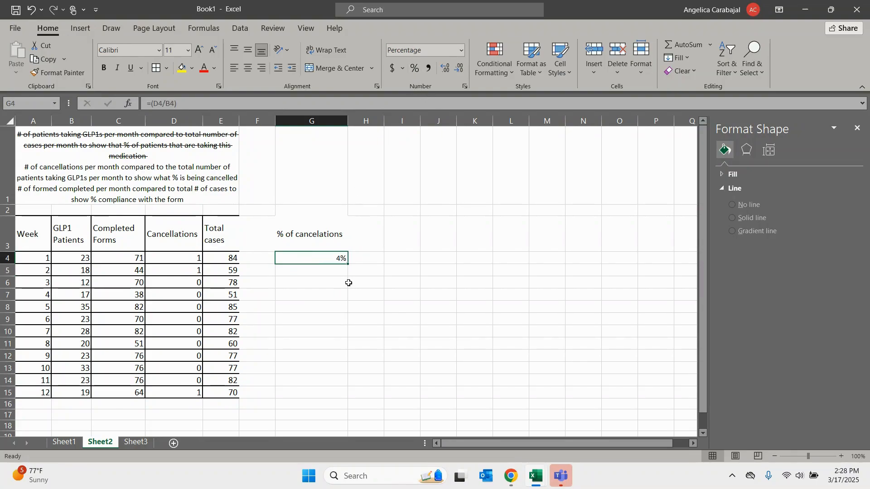
{"action": "left_click_drag", "start_coordinate": [348, 264], "coordinate": [333, 396]}
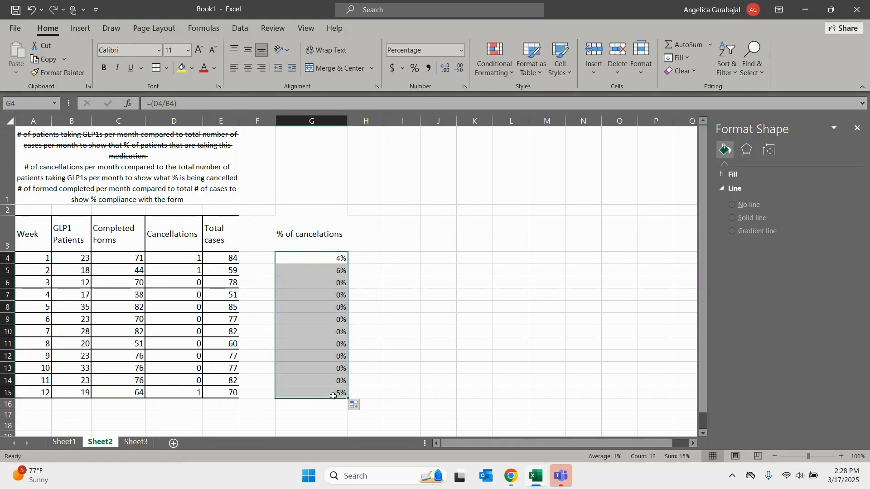
{"action": "left_click", "coordinate": [366, 320]}
{"action": "mouse_move", "coordinate": [326, 257]}
{"action": "left_mouse_down"}
{"action": "mouse_move", "coordinate": [330, 323]}
{"action": "mouse_move", "coordinate": [327, 270]}
{"action": "left_mouse_up"}
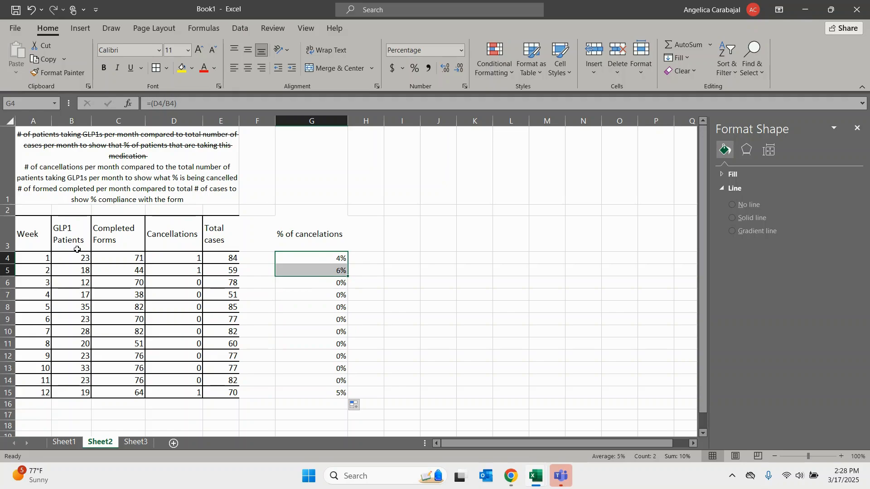
- Insert the recommended clustered column chart of Week, GLP1 Patients, Total cases and % of cancelations, and place it beside the table
{"action": "left_click_drag", "start_coordinate": [33, 241], "coordinate": [39, 393]}
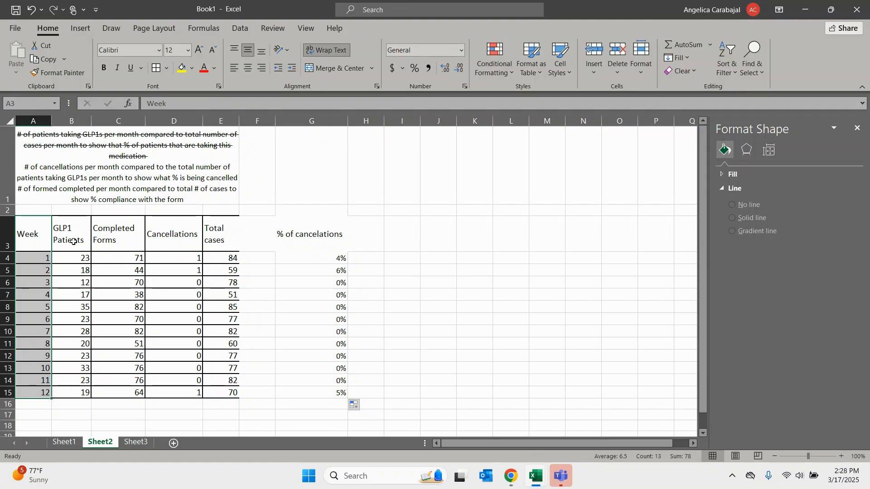
{"action": "left_click_drag", "start_coordinate": [73, 241], "coordinate": [80, 392]}
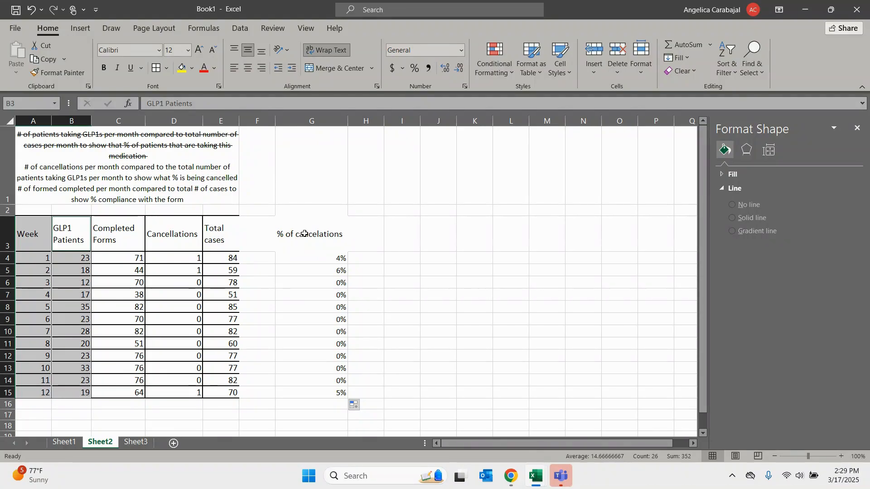
{"action": "left_click", "coordinate": [304, 234], "text": "ctrl"}
{"action": "left_click_drag", "start_coordinate": [304, 234], "coordinate": [309, 391]}
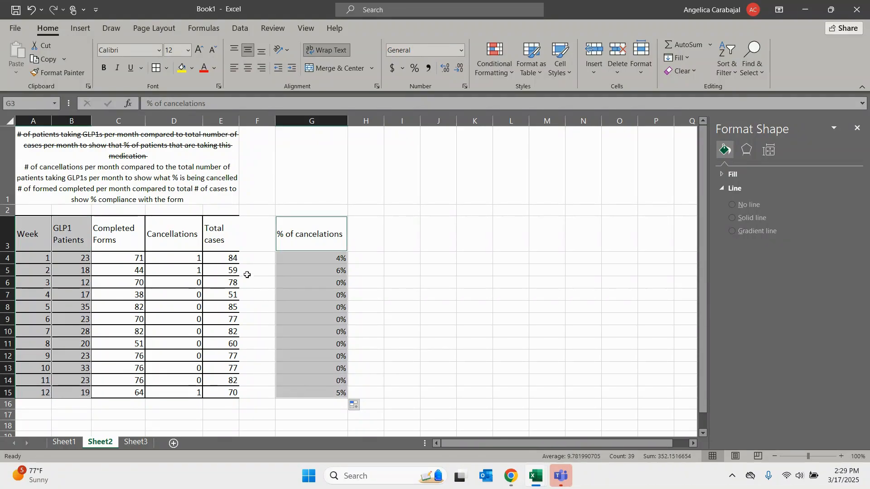
{"action": "left_click_drag", "start_coordinate": [227, 237], "coordinate": [232, 392]}
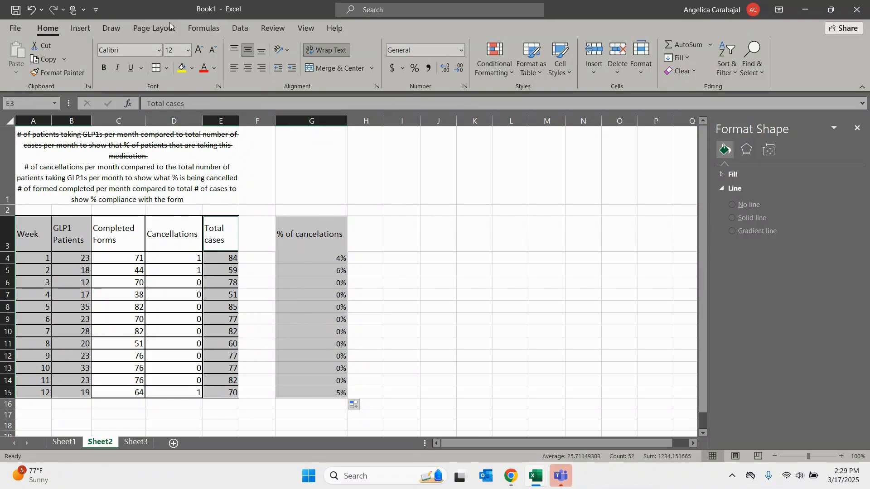
{"action": "left_click", "coordinate": [80, 28]}
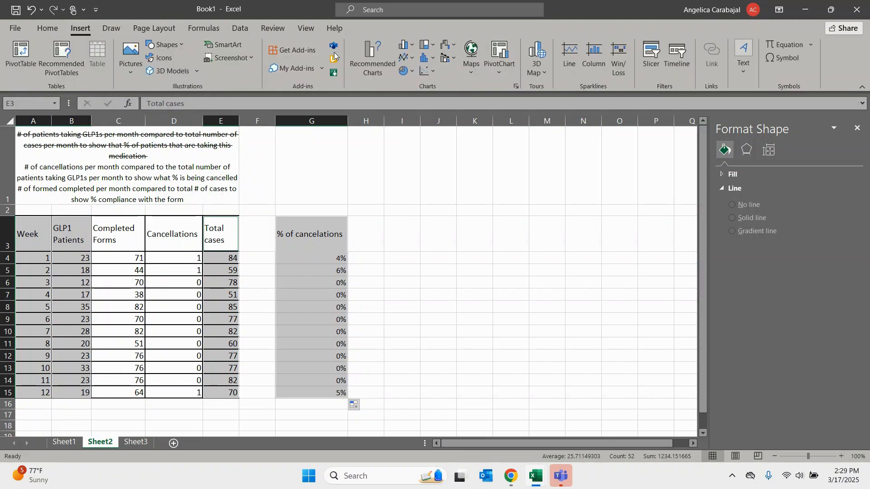
{"action": "left_click", "coordinate": [372, 59]}
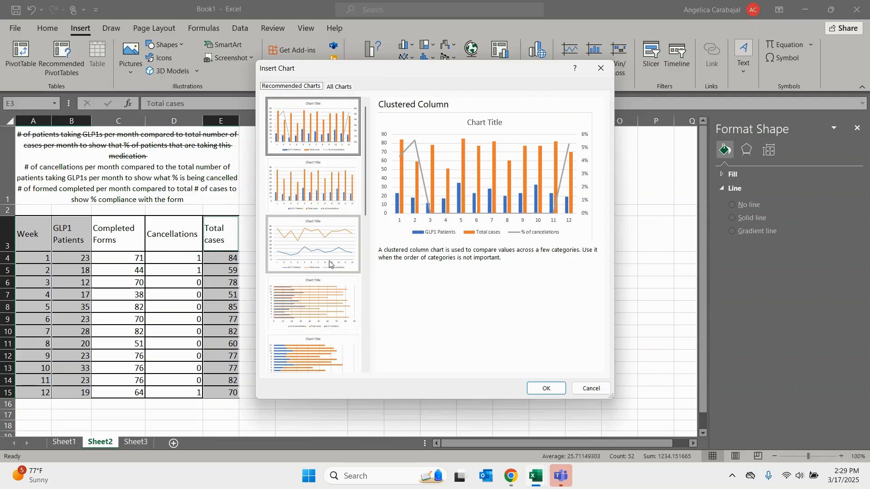
{"action": "left_click", "coordinate": [546, 388]}
{"action": "left_click_drag", "start_coordinate": [430, 232], "coordinate": [580, 213]}
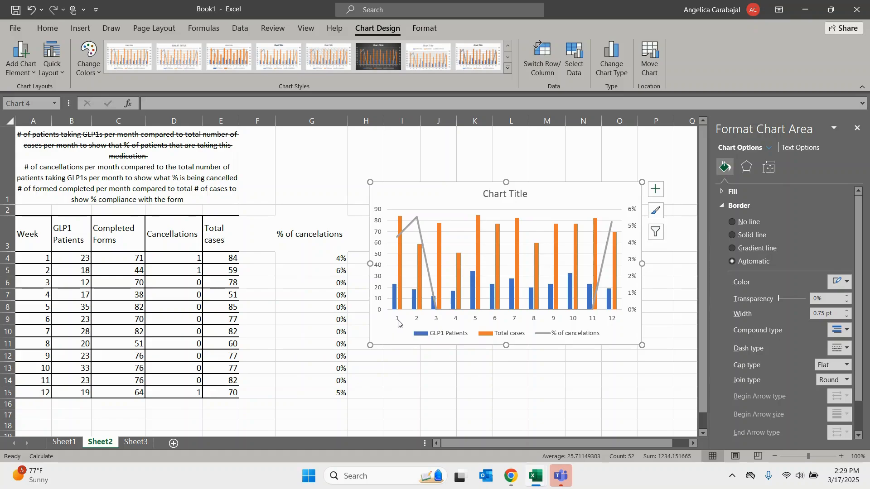
- Set the maximum of the column chart's secondary percentage axis to 1 and check the % of cancelations line's points
{"action": "left_click", "coordinate": [630, 213]}
{"action": "left_click", "coordinate": [790, 167]}
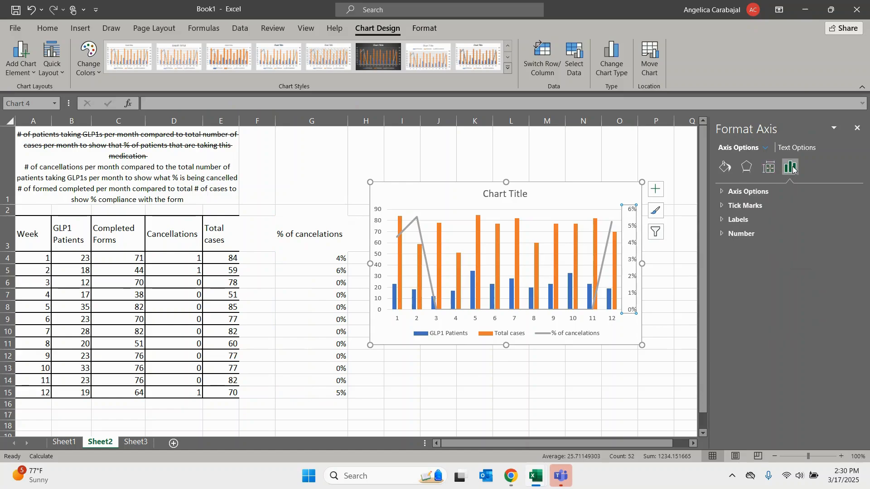
{"action": "left_click", "coordinate": [722, 191]}
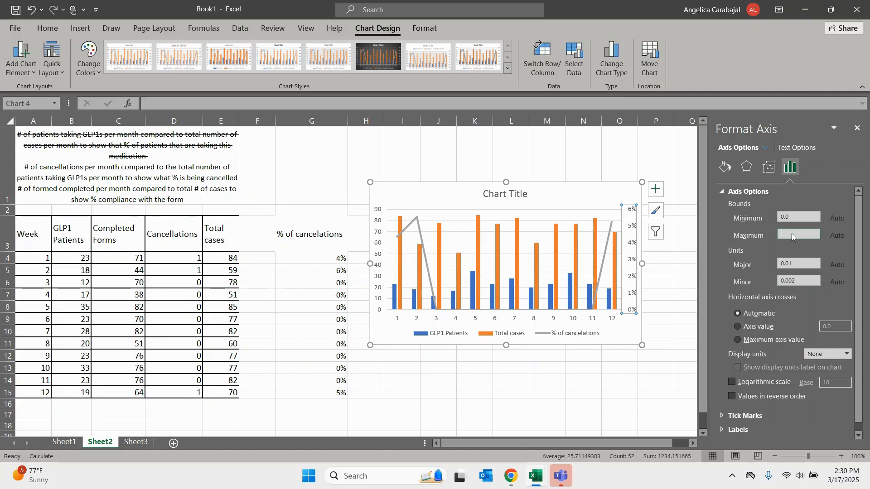
{"action": "type", "text": "1"}
{"action": "key", "text": "Return"}
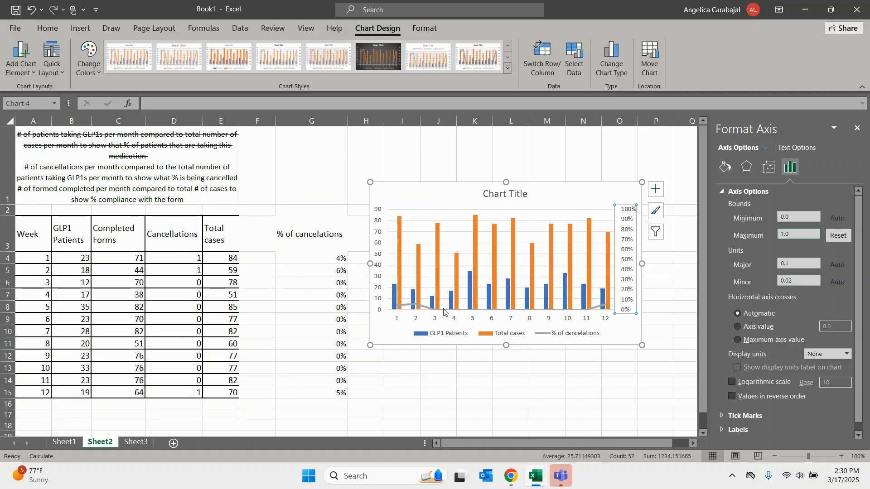
{"action": "mouse_move", "coordinate": [434, 313]}
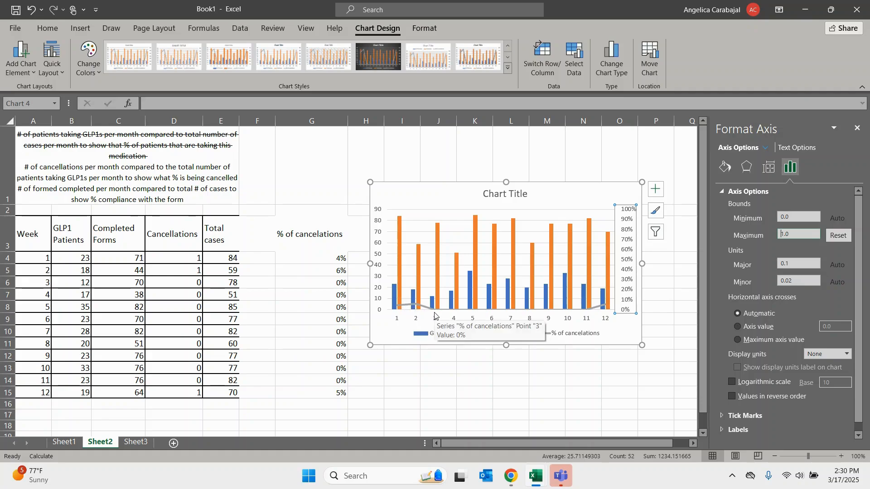
{"action": "mouse_move", "coordinate": [395, 307]}
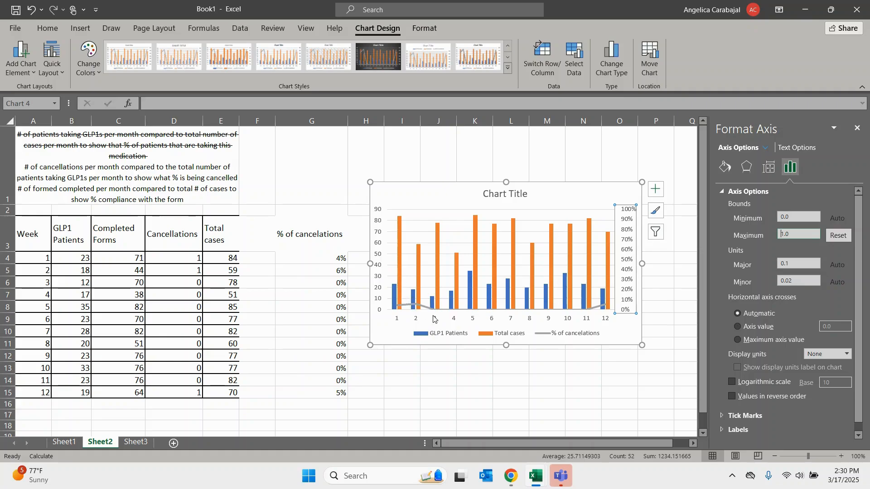
- Insert the recommended scatter chart of % of cancelations by Week and place it below the column chart
{"action": "left_click_drag", "start_coordinate": [45, 230], "coordinate": [38, 393]}
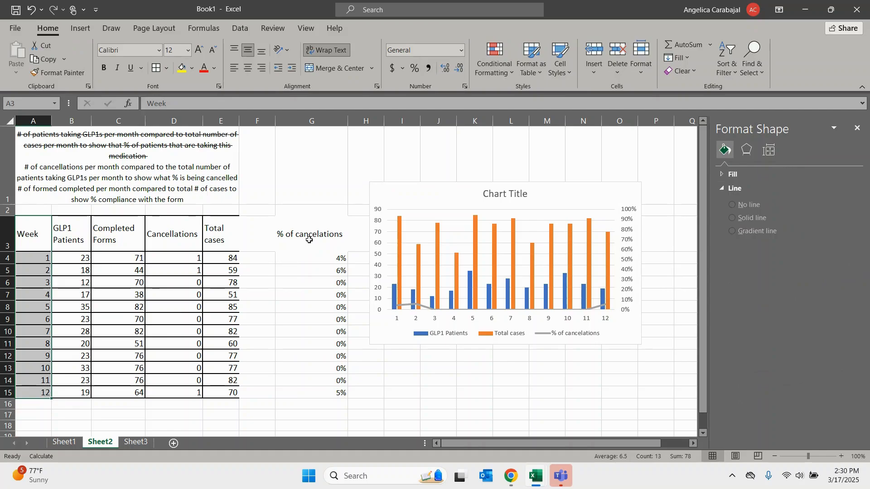
{"action": "left_click_drag", "start_coordinate": [309, 240], "coordinate": [306, 390]}
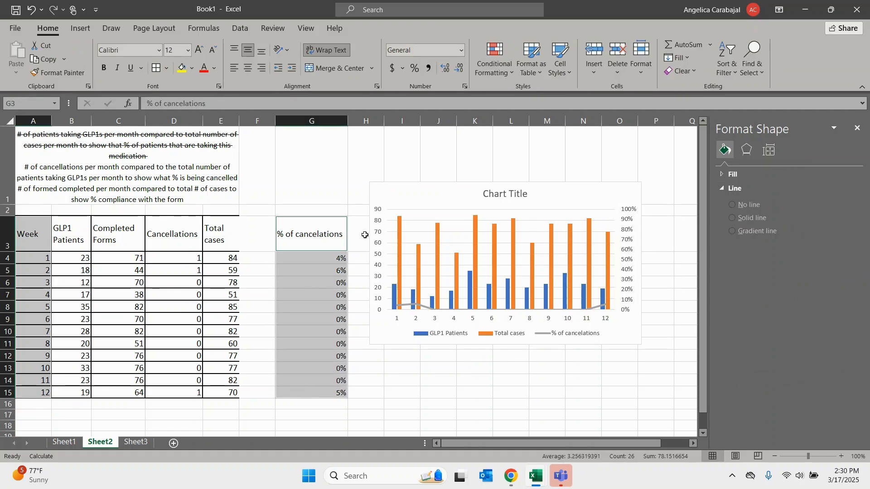
{"action": "left_click", "coordinate": [83, 30]}
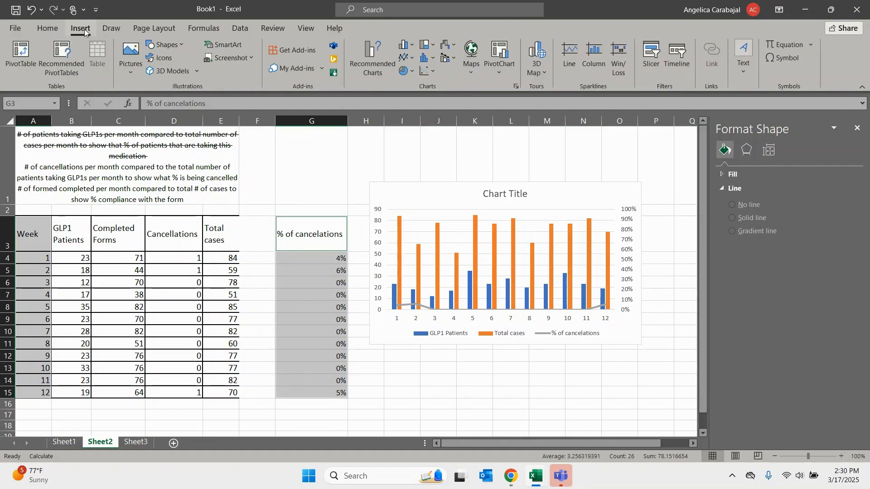
{"action": "left_click", "coordinate": [371, 57]}
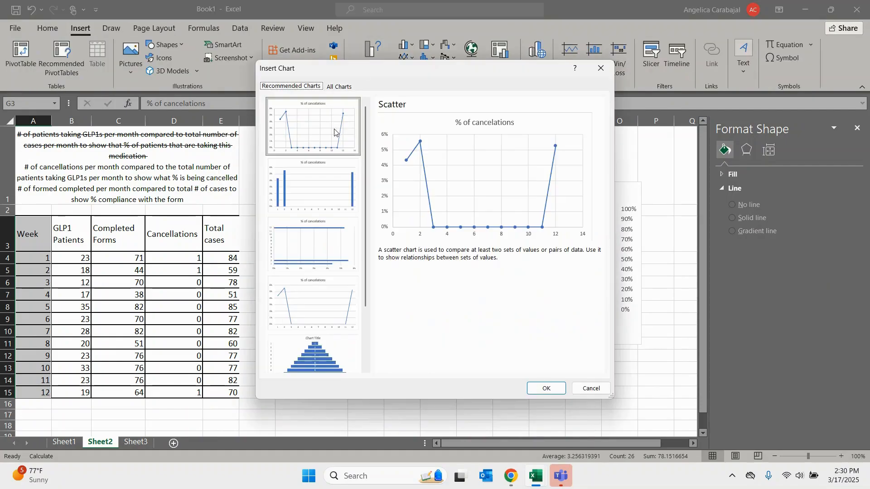
{"action": "left_click", "coordinate": [547, 391]}
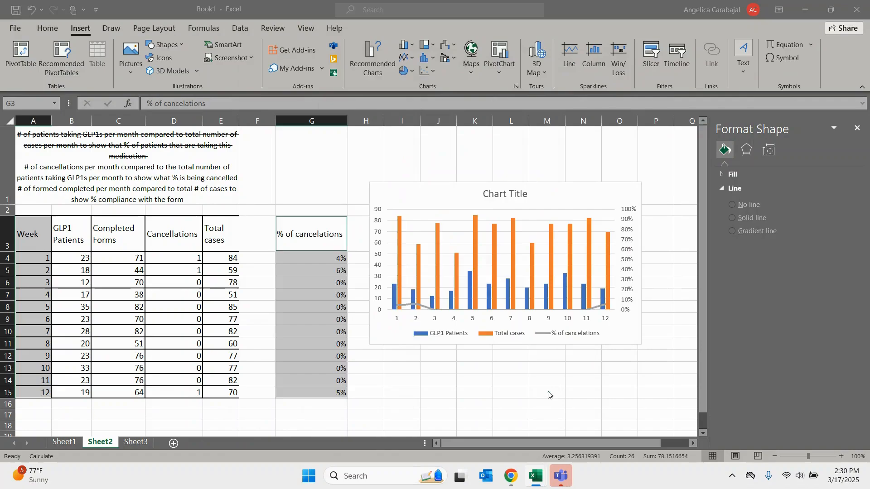
{"action": "left_click_drag", "start_coordinate": [702, 204], "coordinate": [681, 231]}
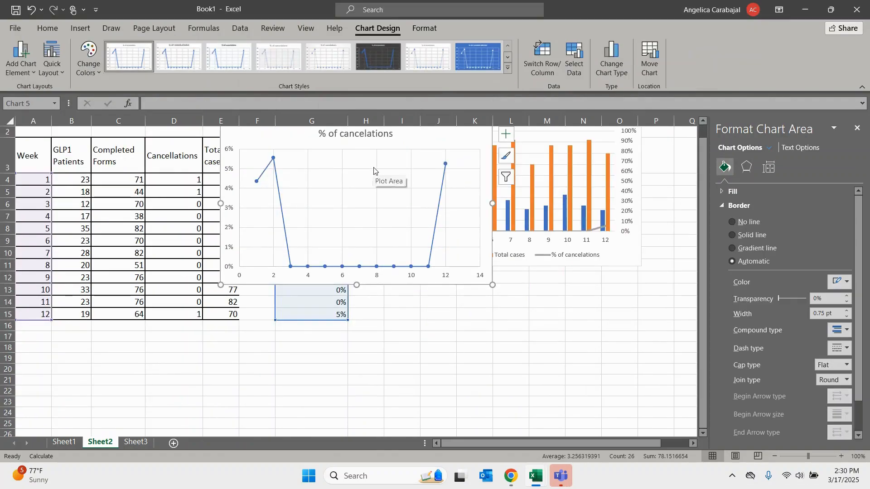
{"action": "left_click", "coordinate": [391, 208]}
{"action": "left_click_drag", "start_coordinate": [420, 152], "coordinate": [577, 300]}
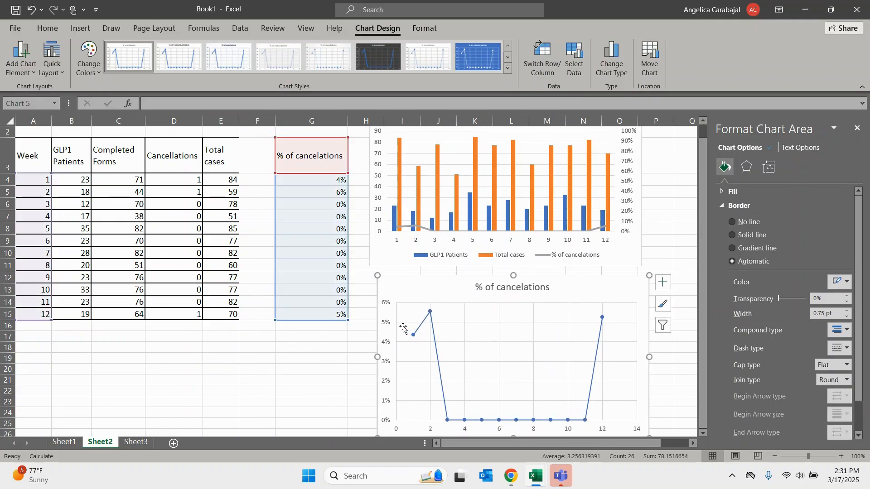
- Set the maximum of the % of cancelations scatter chart's vertical axis to 1
{"action": "left_click", "coordinate": [386, 320]}
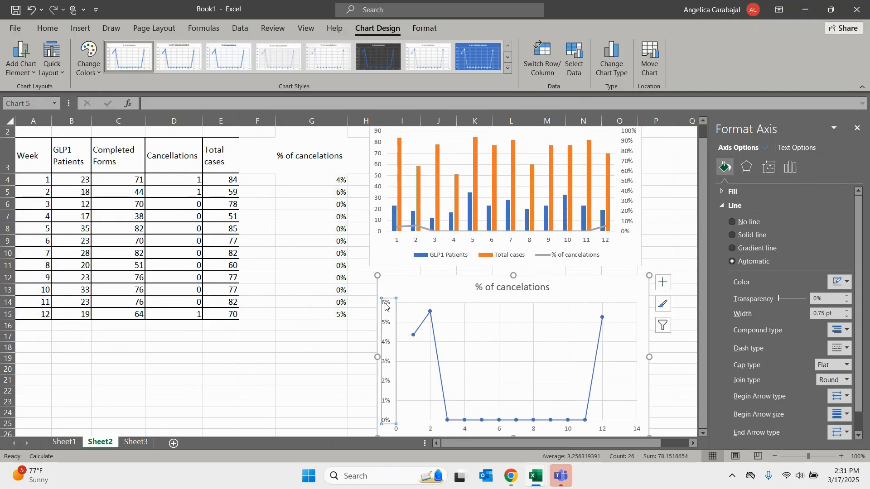
{"action": "left_click", "coordinate": [791, 168]}
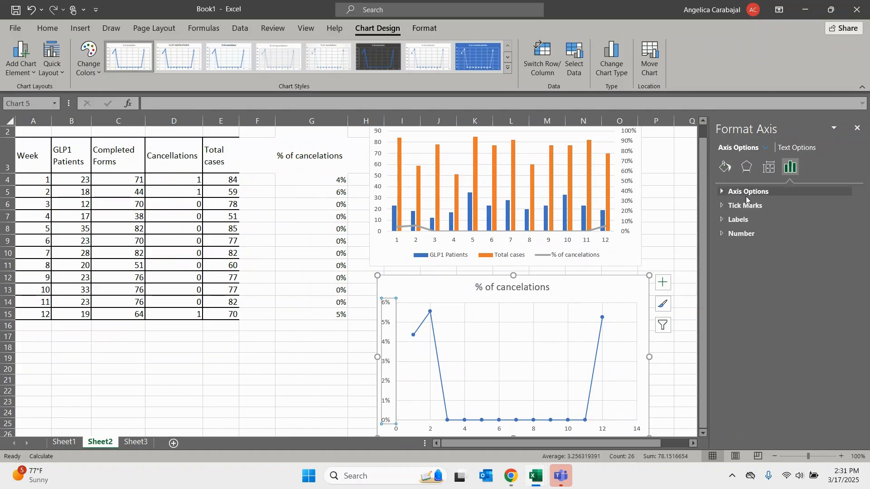
{"action": "left_click", "coordinate": [747, 192]}
{"action": "double_click", "coordinate": [789, 234]}
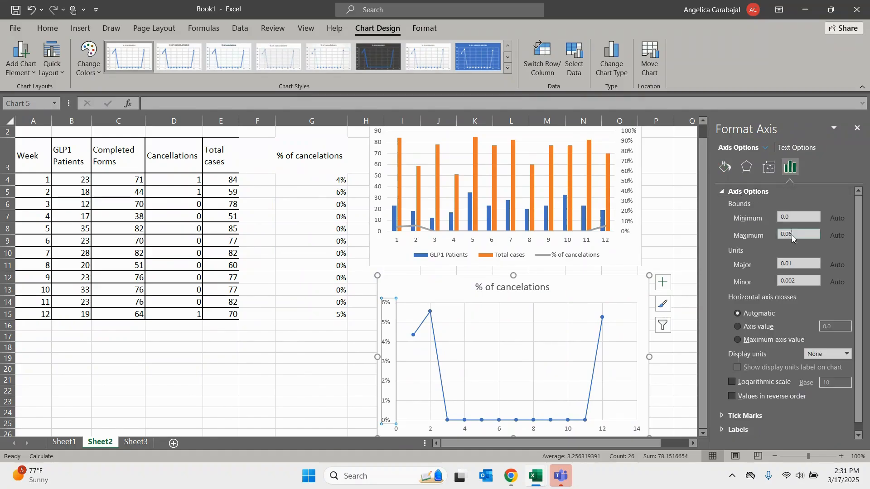
{"action": "type", "text": "1"}
{"action": "key", "text": "Return"}
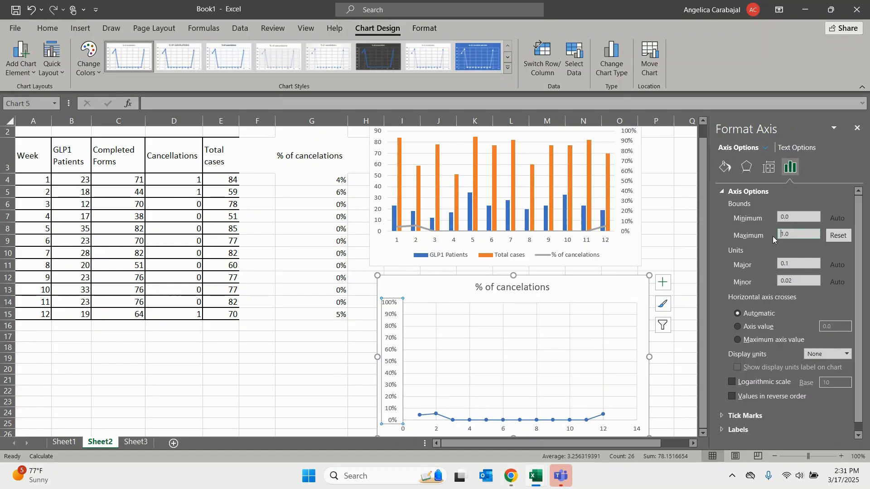
{"action": "left_click_drag", "start_coordinate": [700, 235], "coordinate": [699, 256]}
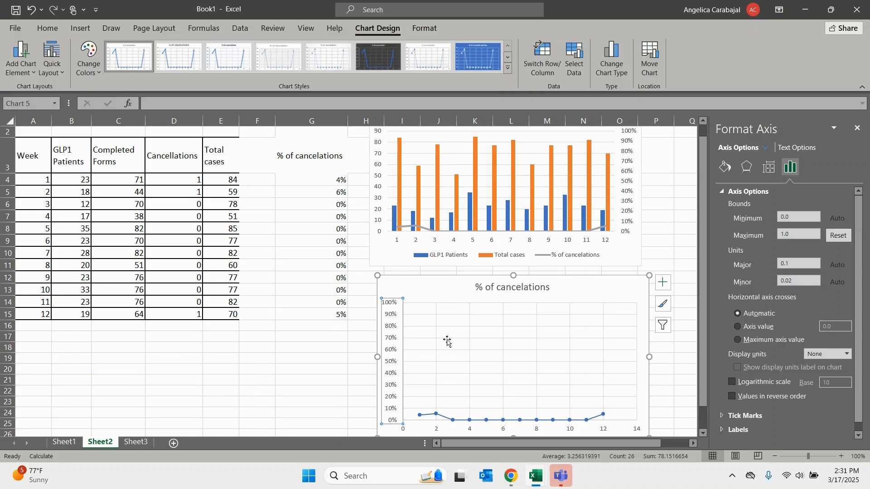
- On Sheet3, enter the formula =(C4/E4) in cell G4 to divide week 1 completed forms by total cases
{"action": "left_click", "coordinate": [136, 442]}
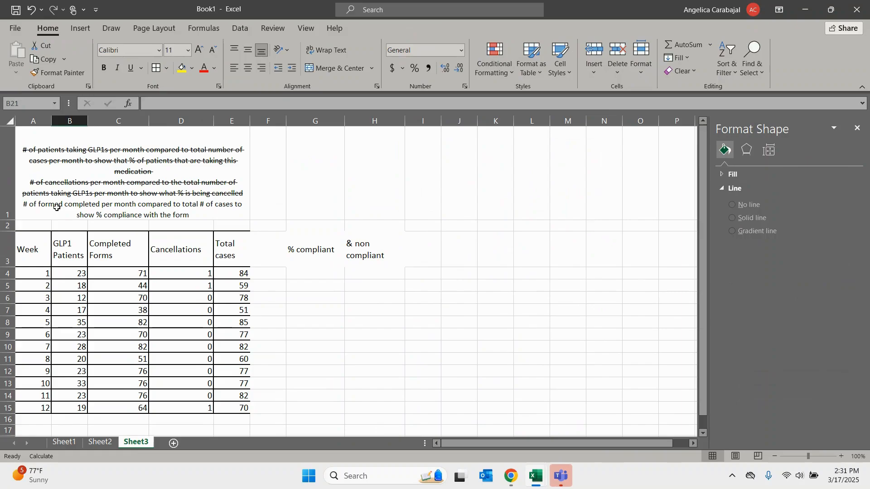
{"action": "left_click", "coordinate": [314, 274]}
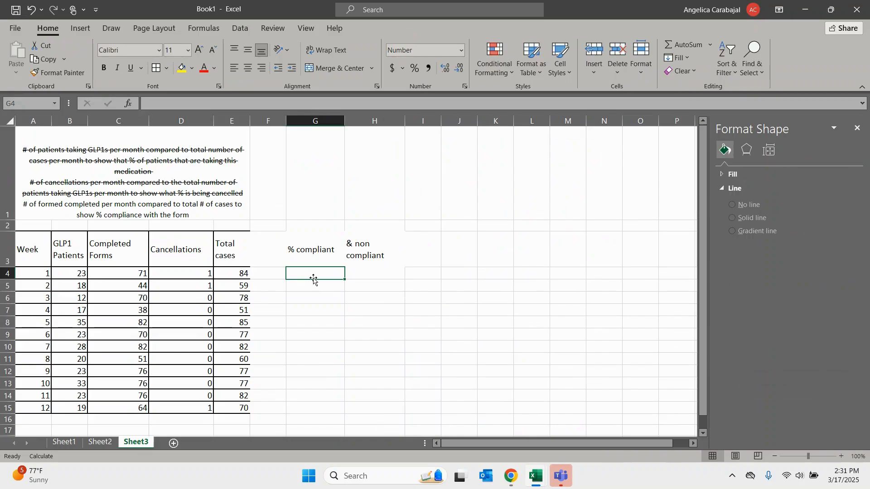
{"action": "type", "text": "=("}
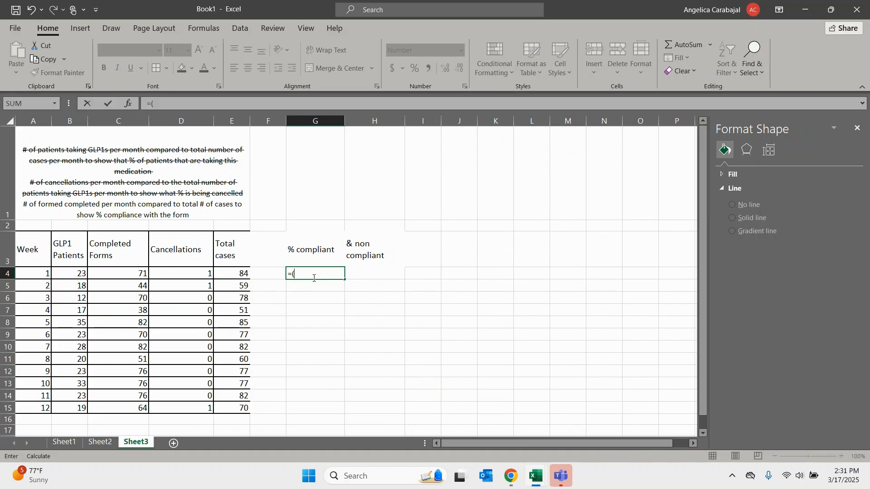
{"action": "left_click", "coordinate": [133, 273]}
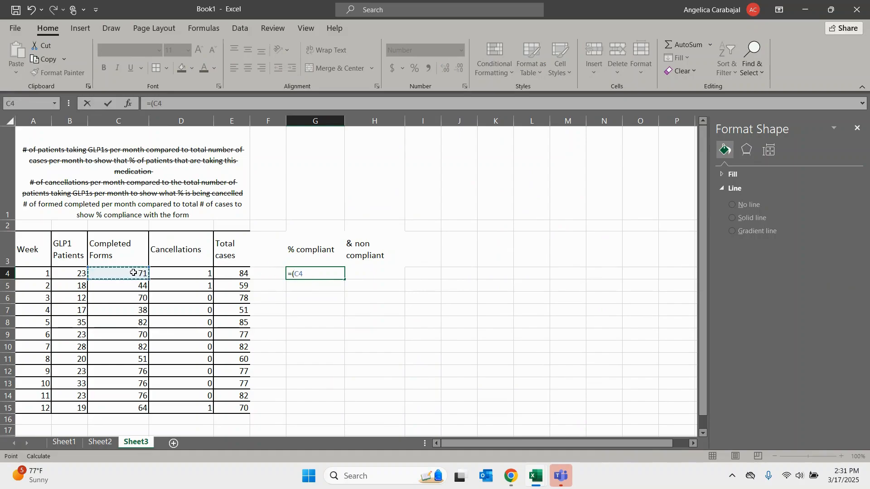
{"action": "type", "text": "/"}
{"action": "left_click", "coordinate": [239, 273]}
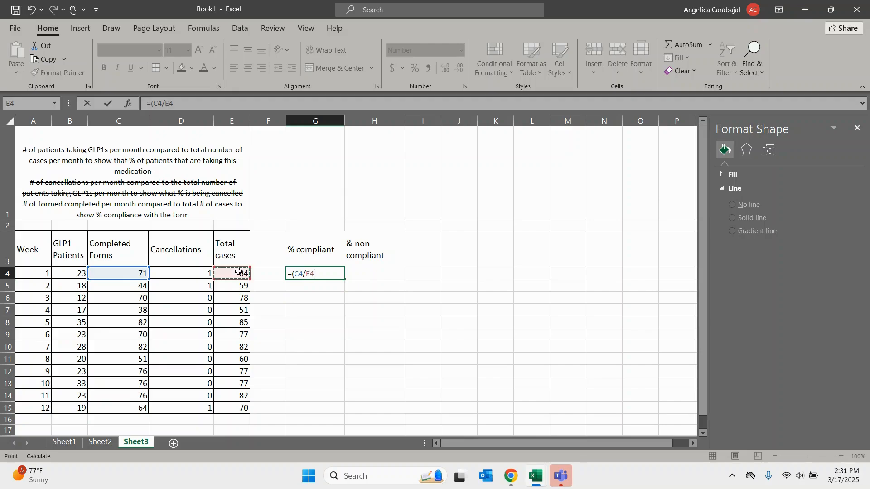
{"action": "type", "text": ")"}
{"action": "key", "text": "Return"}
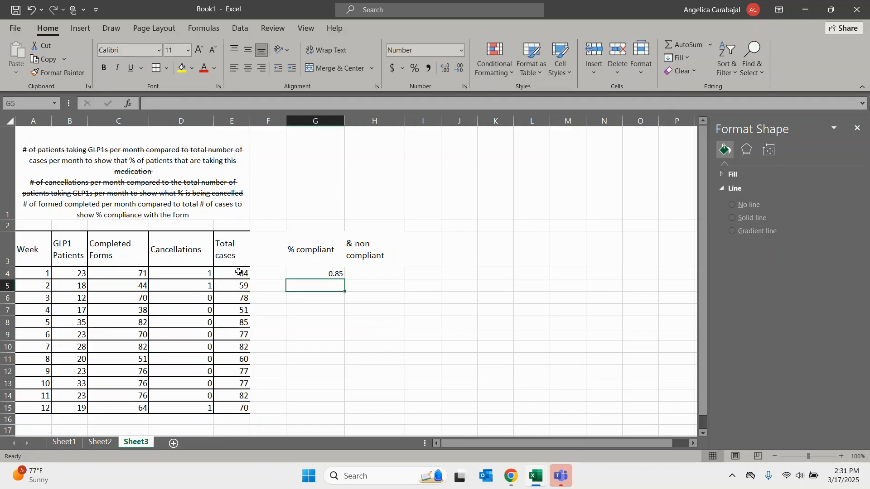
- Format G4 as a percentage and fill its formula down the % compliant column to G15
{"action": "left_click", "coordinate": [336, 273]}
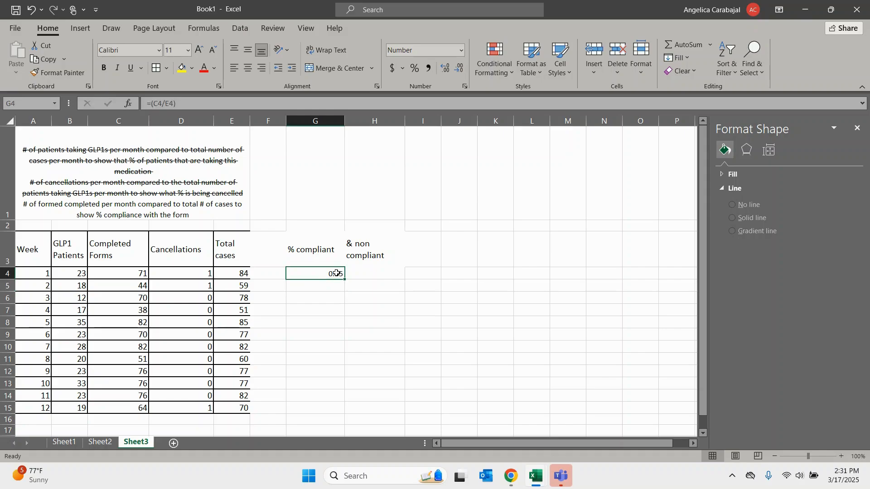
{"action": "left_click", "coordinate": [414, 68]}
{"action": "left_click_drag", "start_coordinate": [344, 279], "coordinate": [328, 410]}
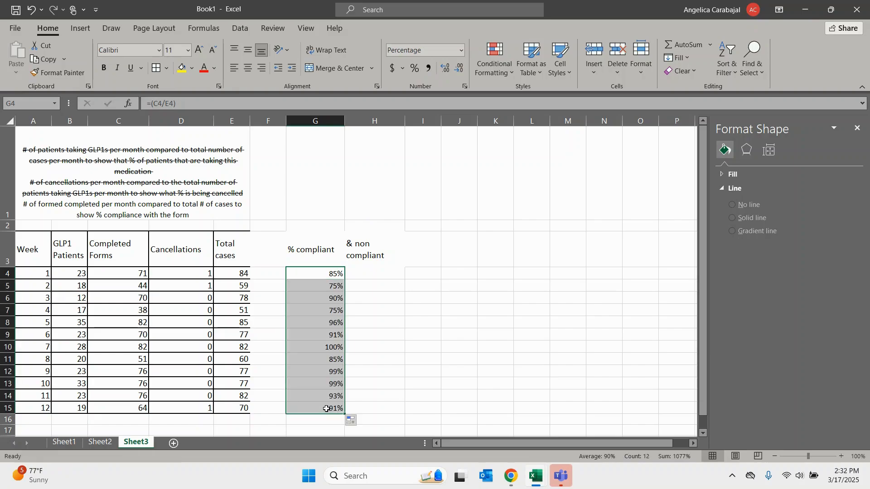
- On Sheet3, enter the formula =(1-G4) in cell H4 to calculate week 1's non-compliant share
{"action": "left_click", "coordinate": [360, 279]}
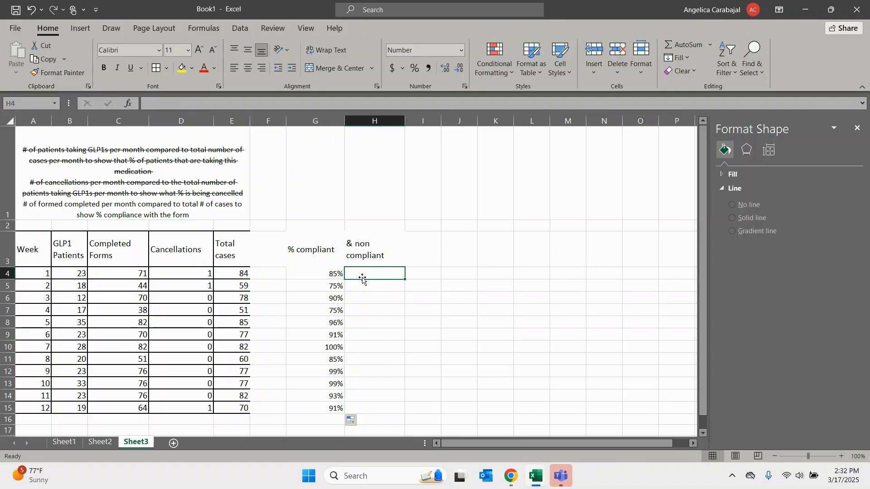
{"action": "type", "text": "="}
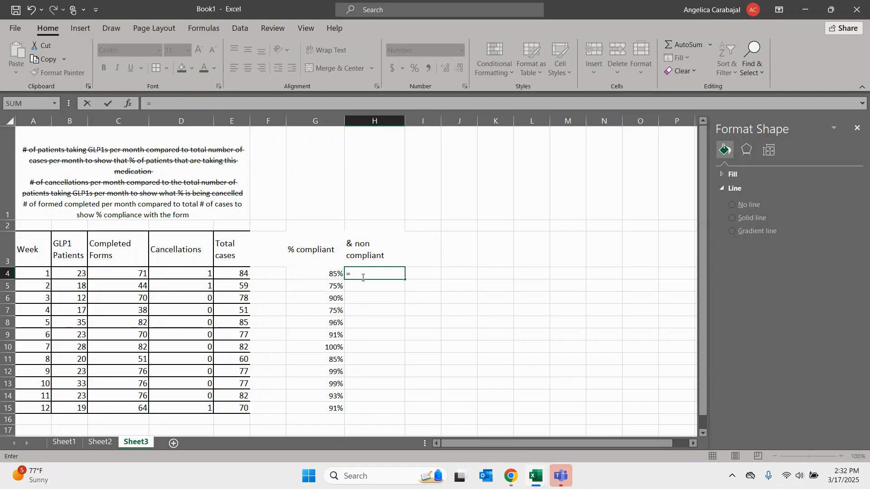
{"action": "type", "text": "(1-"}
{"action": "left_click", "coordinate": [329, 273]}
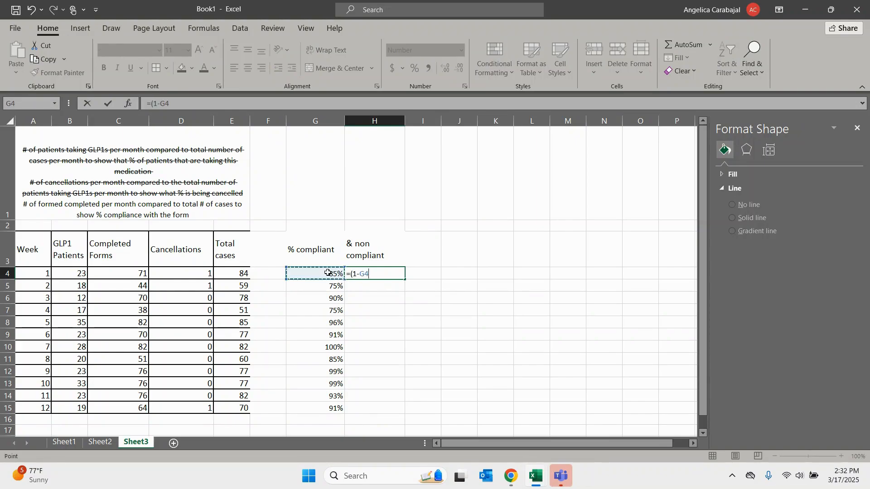
{"action": "type", "text": ")"}
{"action": "key", "text": "Return"}
- Format H4 as a percentage and fill its formula down the non compliant column to H15
{"action": "left_click", "coordinate": [375, 274]}
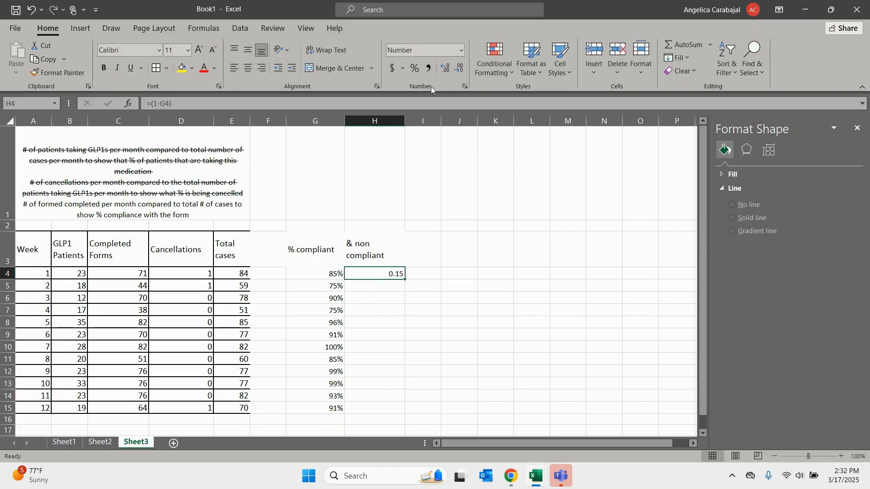
{"action": "left_click", "coordinate": [414, 69]}
{"action": "left_click_drag", "start_coordinate": [404, 279], "coordinate": [397, 410]}
{"action": "left_click", "coordinate": [436, 320]}
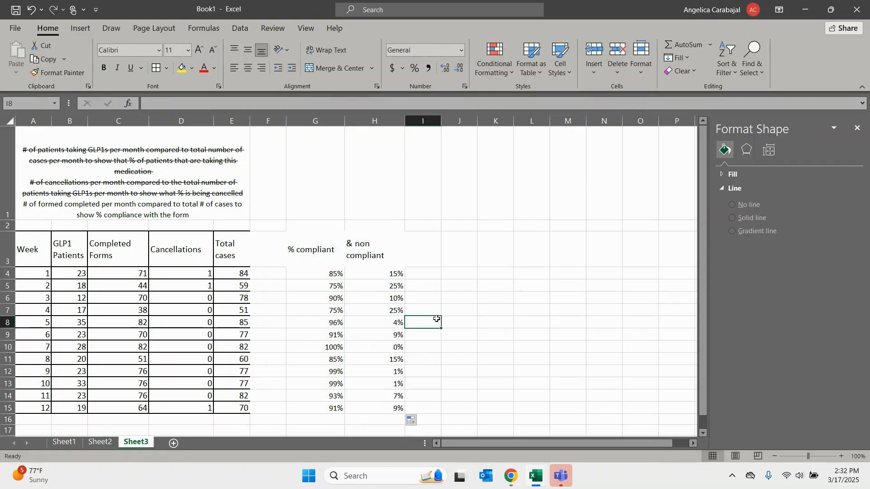
{"action": "left_click", "coordinate": [336, 347]}
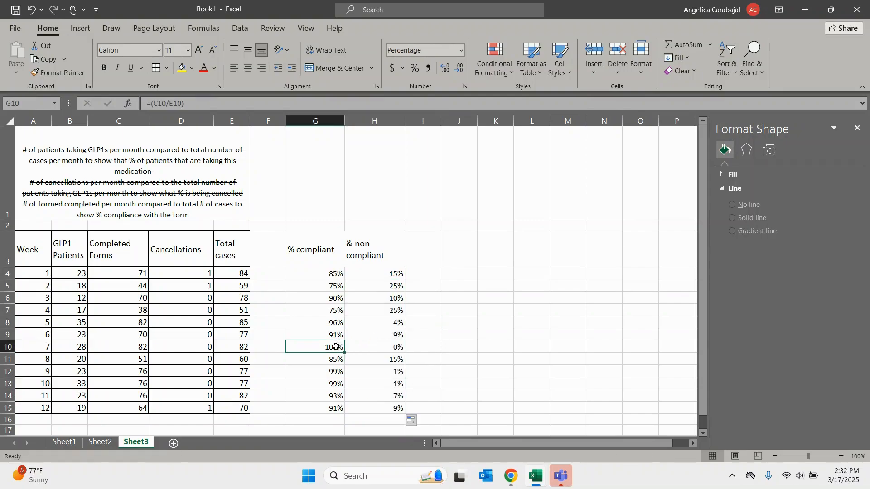
{"action": "left_click", "coordinate": [357, 345]}
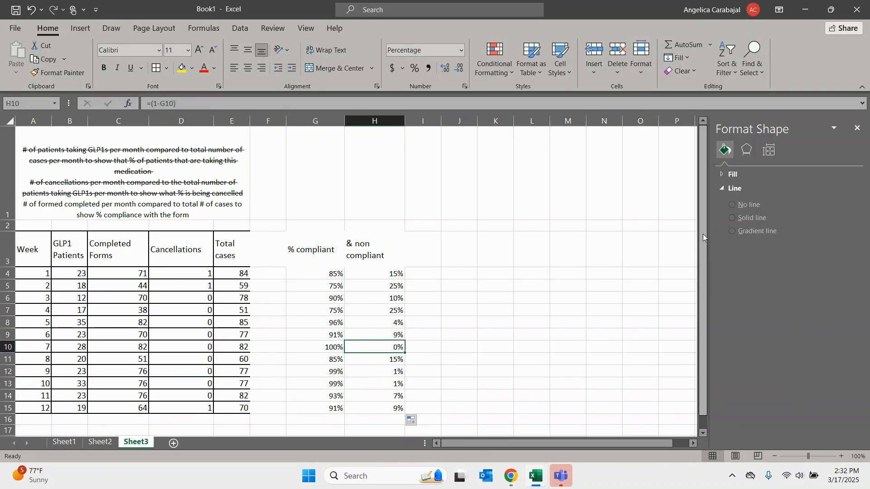
- Insert the recommended stacked bar chart of % compliant and non compliant by Week and place it beside the data columns
{"action": "left_click_drag", "start_coordinate": [40, 244], "coordinate": [43, 407]}
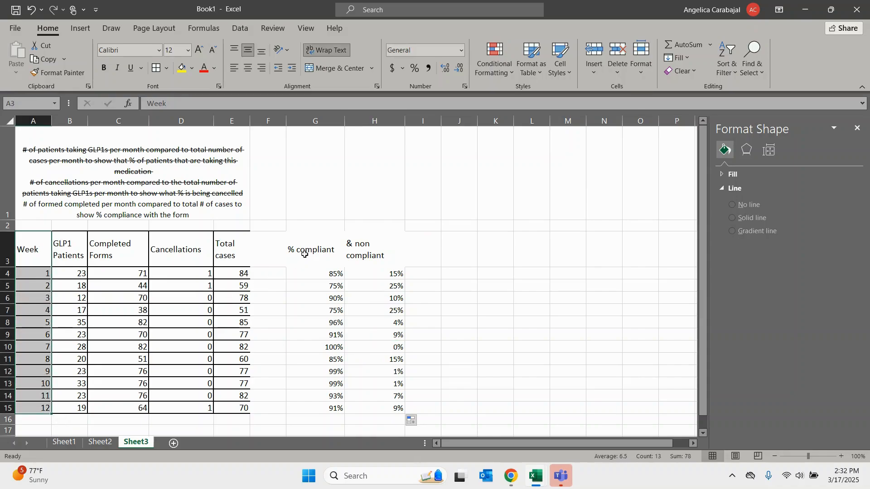
{"action": "left_click_drag", "start_coordinate": [303, 252], "coordinate": [368, 406]}
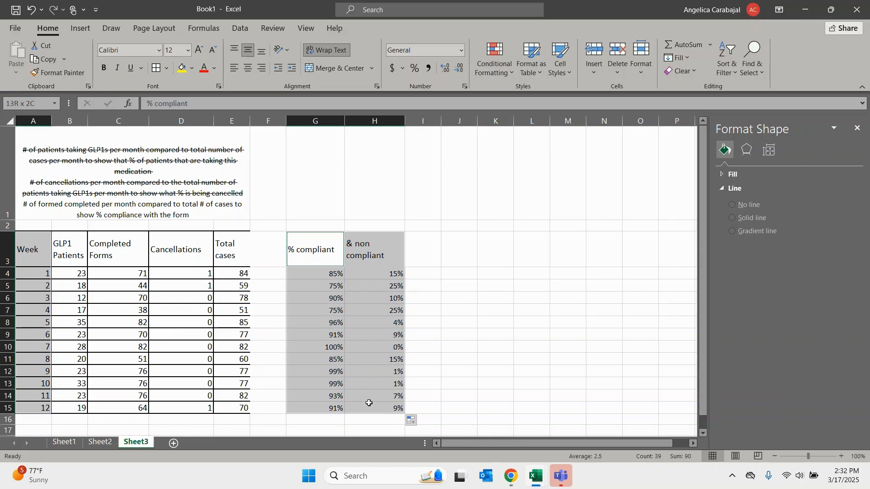
{"action": "left_click", "coordinate": [81, 30]}
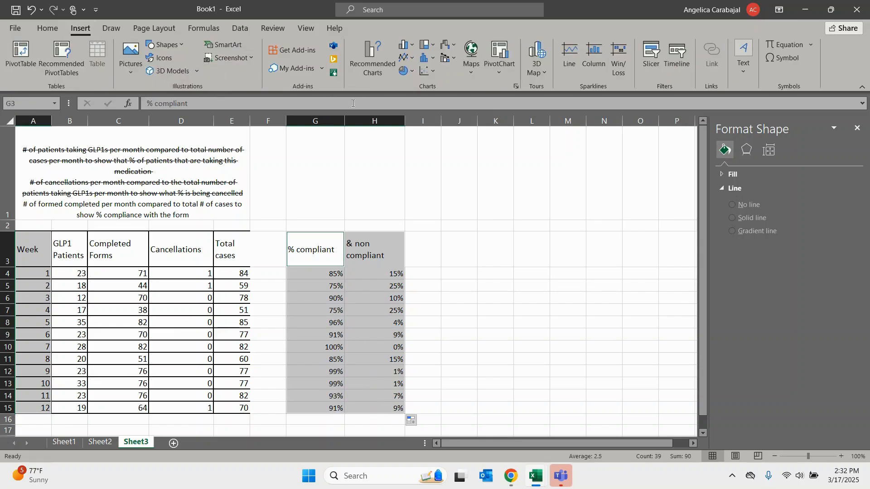
{"action": "left_click", "coordinate": [372, 57]}
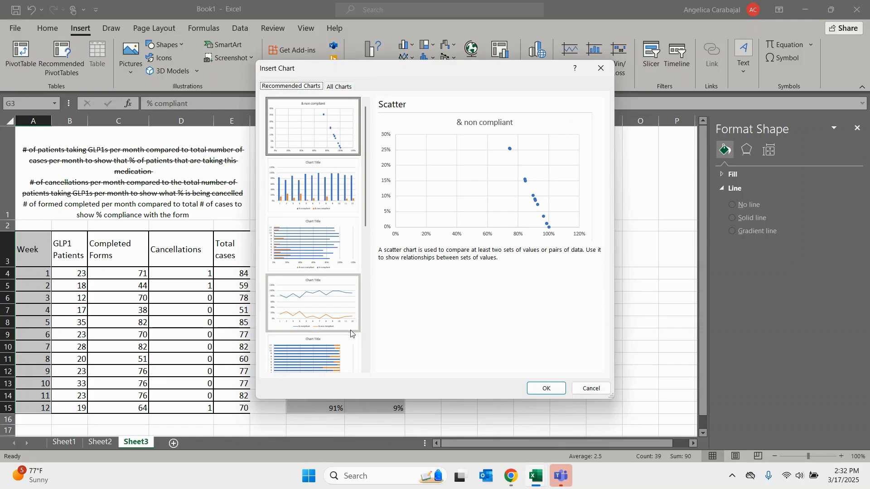
{"action": "left_click_drag", "start_coordinate": [365, 223], "coordinate": [364, 292]}
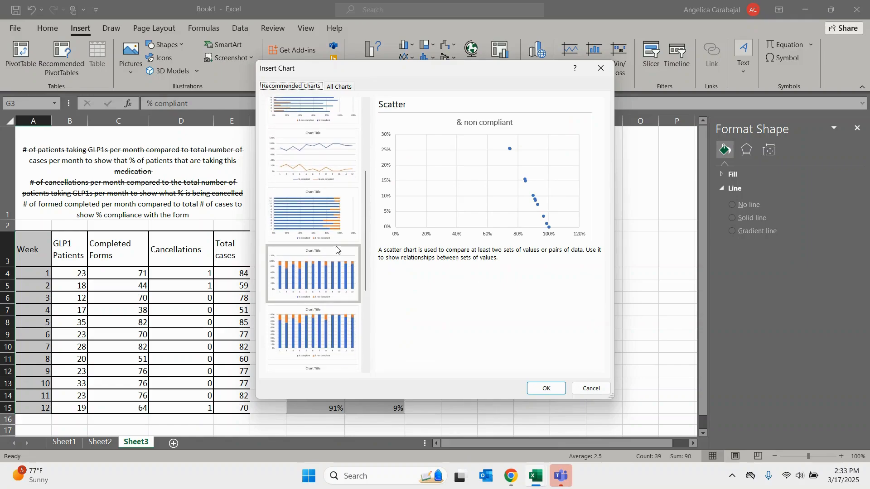
{"action": "left_click", "coordinate": [328, 224]}
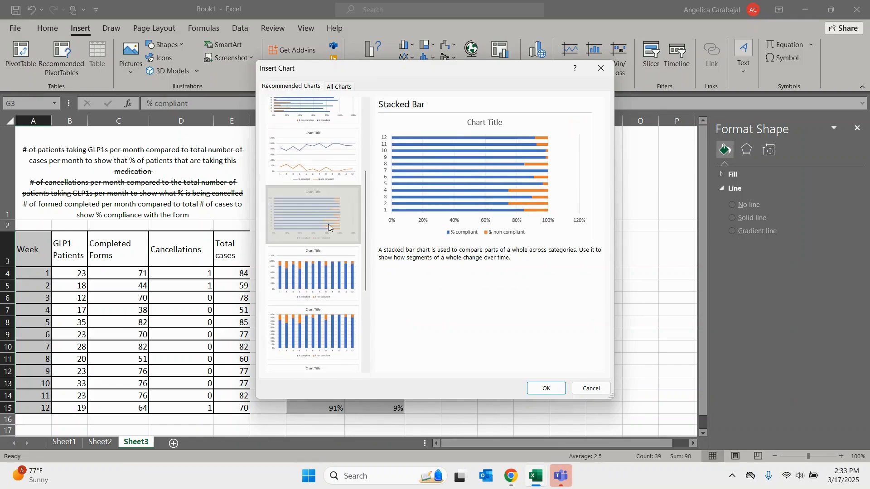
{"action": "left_click", "coordinate": [545, 388]}
{"action": "left_click_drag", "start_coordinate": [443, 202], "coordinate": [674, 182]}
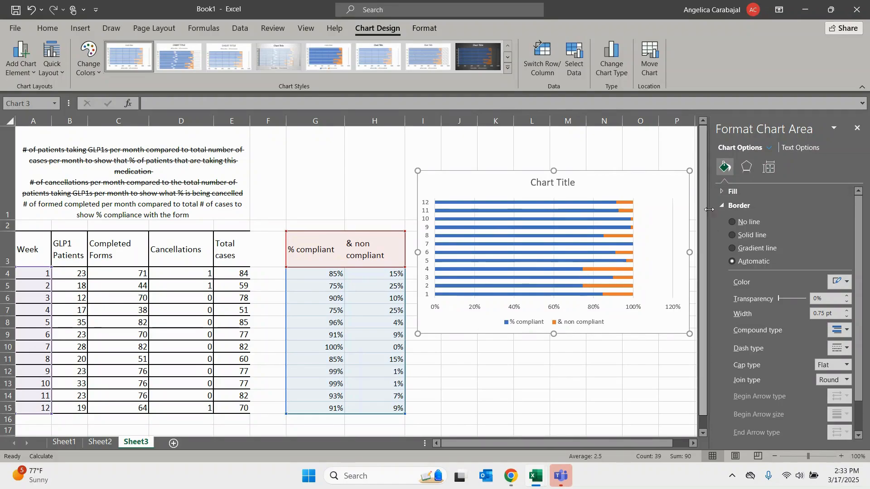
- Set the maximum of the compliance stacked bar chart's horizontal percentage axis to 1.0
{"action": "left_click", "coordinate": [673, 308]}
{"action": "left_click", "coordinate": [786, 170]}
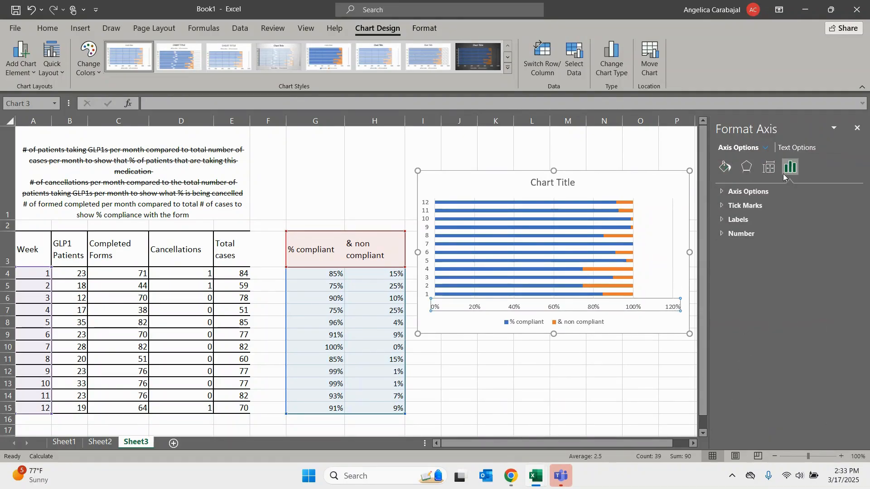
{"action": "left_click", "coordinate": [747, 191]}
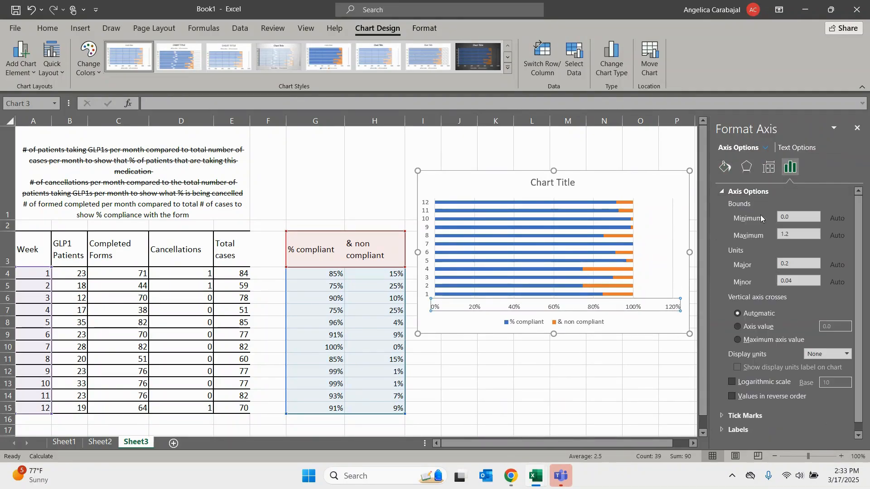
{"action": "left_click", "coordinate": [791, 234]}
{"action": "key", "text": "BackSpace"}
{"action": "type", "text": "0"}
{"action": "key", "text": "Return"}
{"action": "left_click", "coordinate": [534, 404]}
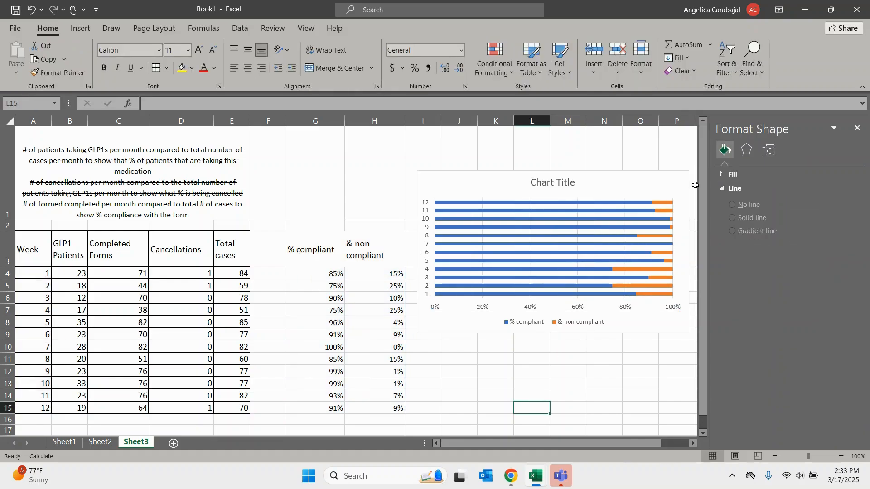
- In cell B21, beside the wk 1-3 label, enter =SUM(B4:B6) to total the GLP1 patients of weeks 1 to 3
{"action": "left_click_drag", "start_coordinate": [703, 183], "coordinate": [701, 208]}
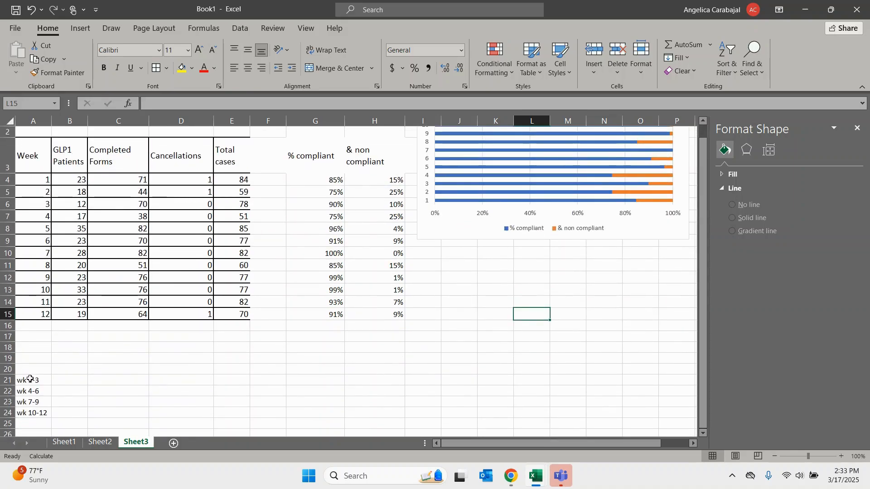
{"action": "left_click_drag", "start_coordinate": [30, 379], "coordinate": [44, 404]}
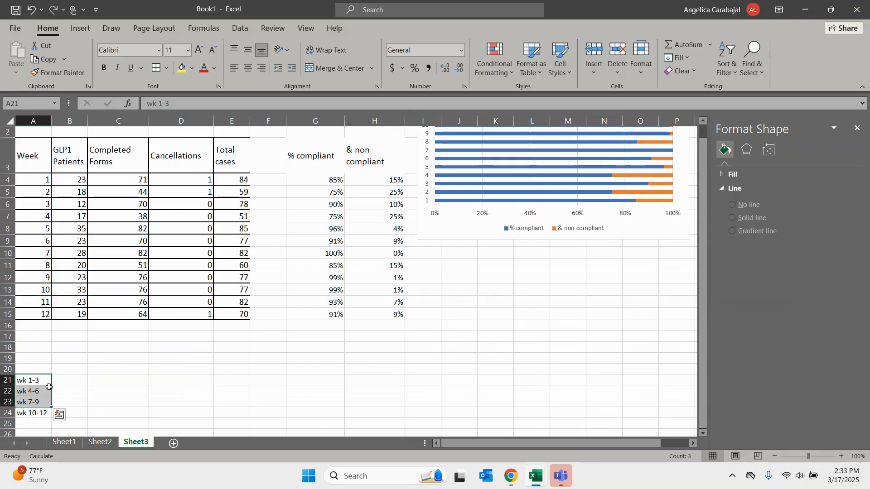
{"action": "left_click", "coordinate": [49, 381]}
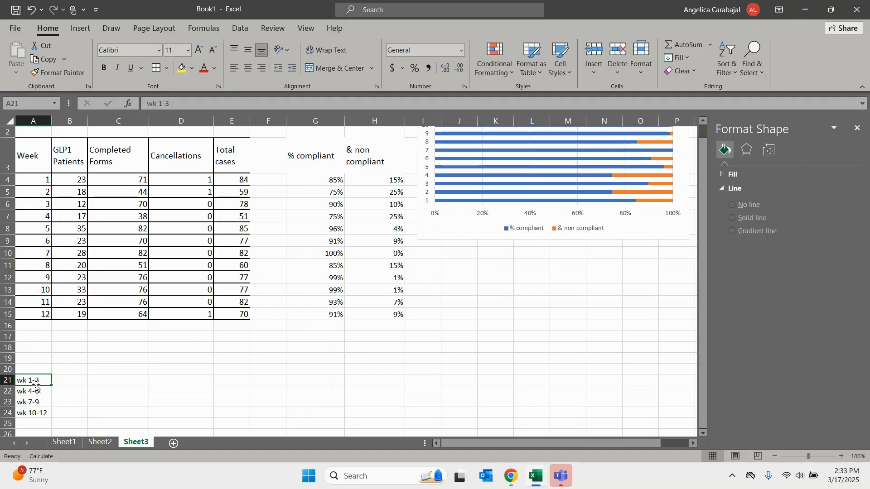
{"action": "left_click", "coordinate": [68, 379]}
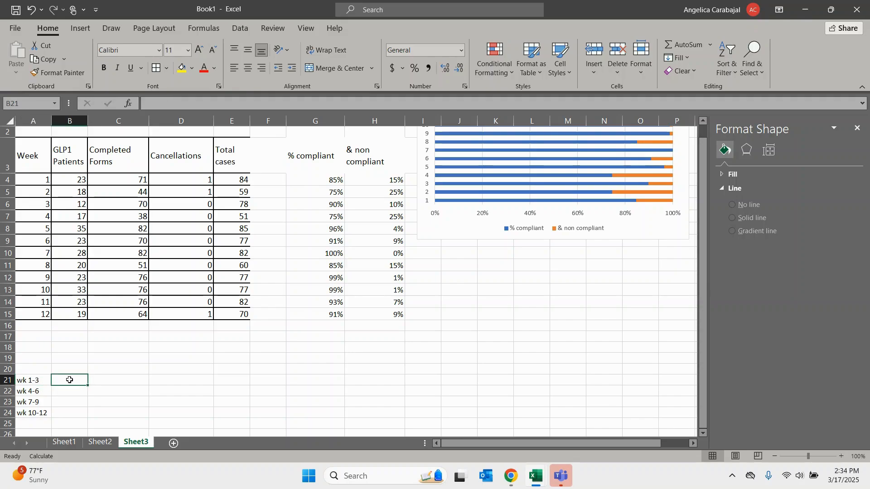
{"action": "left_click", "coordinate": [36, 382]}
{"action": "left_click", "coordinate": [64, 383]}
{"action": "type", "text": "="}
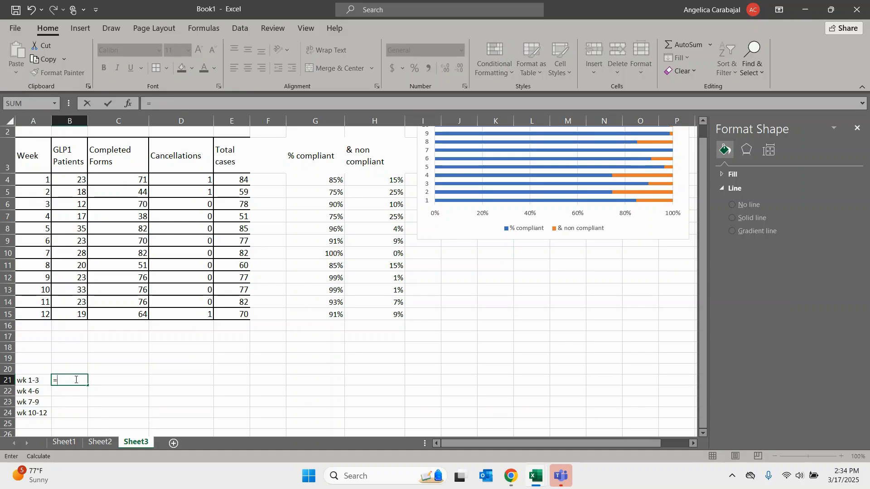
{"action": "type", "text": "sum"}
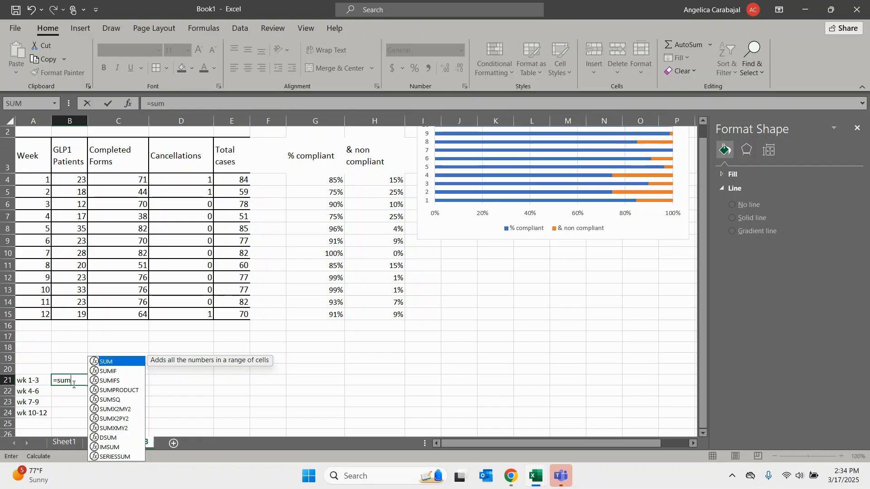
{"action": "type", "text": "("}
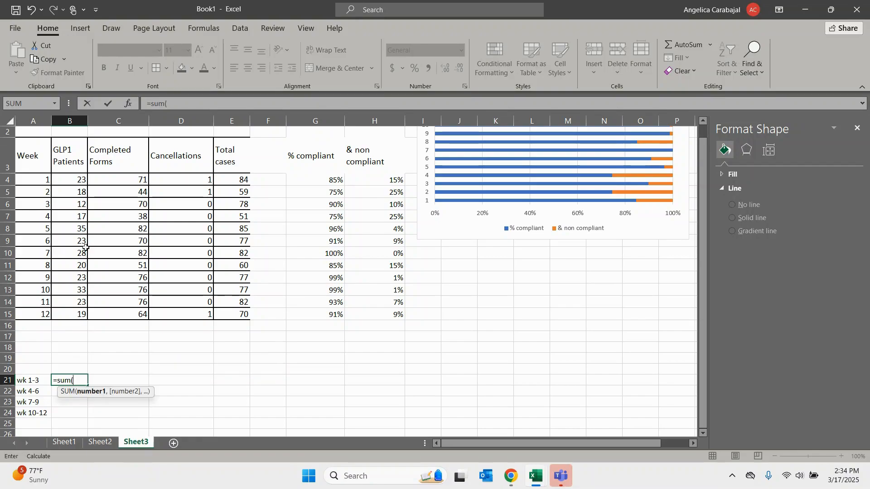
{"action": "left_click_drag", "start_coordinate": [80, 179], "coordinate": [77, 205]}
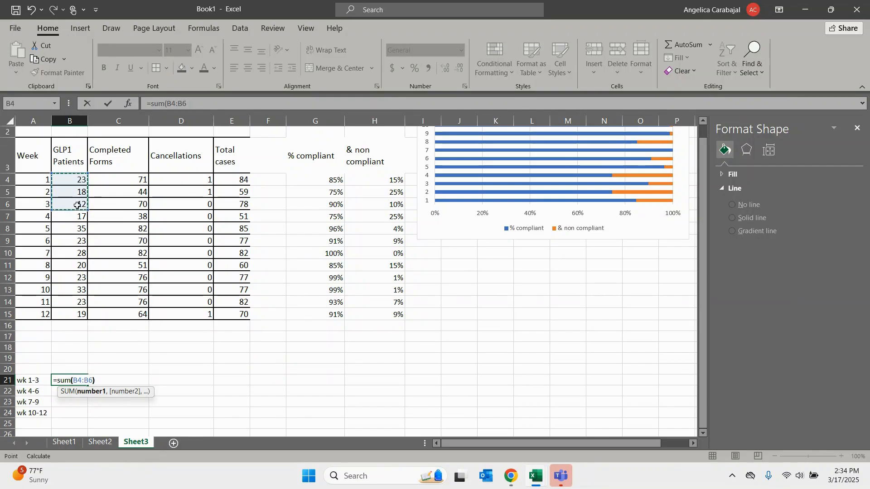
{"action": "type", "text": ")"}
{"action": "key", "text": "Return"}
- Ignore the omitted adjacent cells error flagged on the wk 1-3 total in B21
{"action": "left_click", "coordinate": [74, 379]}
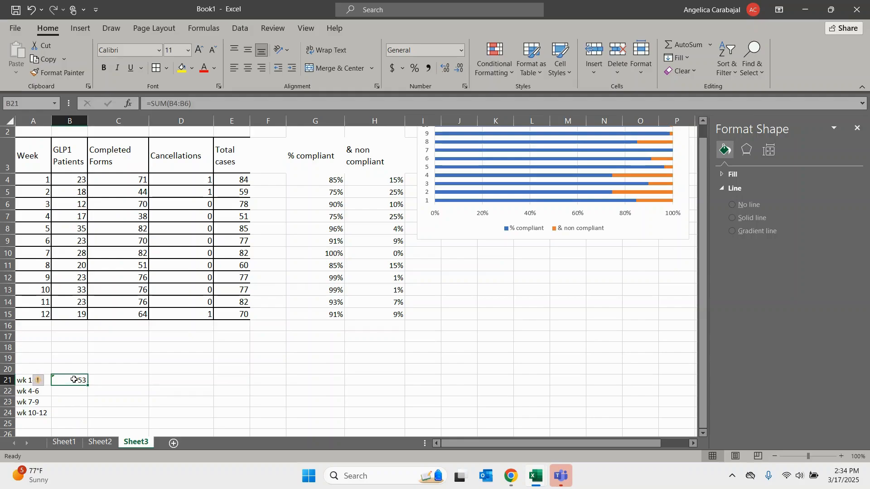
{"action": "mouse_move", "coordinate": [41, 383]}
{"action": "left_click", "coordinate": [46, 381]}
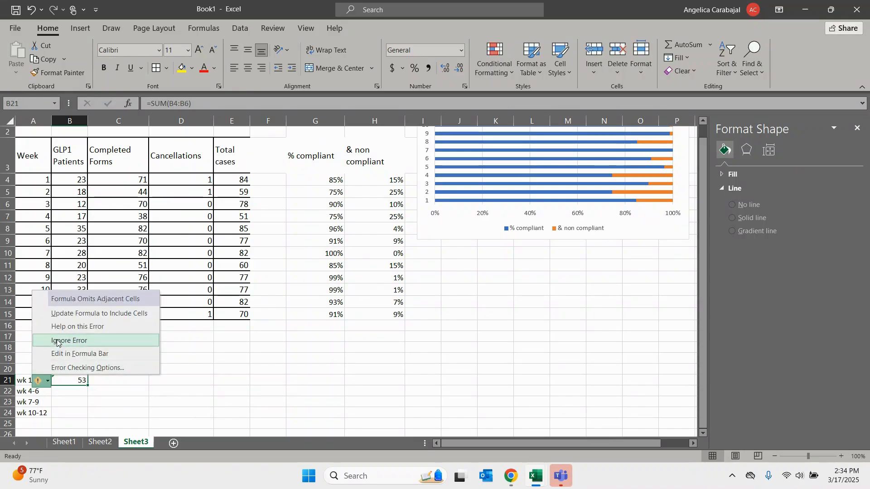
{"action": "left_click", "coordinate": [55, 340]}
- In cell B22, enter =SUM(B7:B9) to total the GLP1 patients of weeks 4 to 6
{"action": "left_click", "coordinate": [59, 393]}
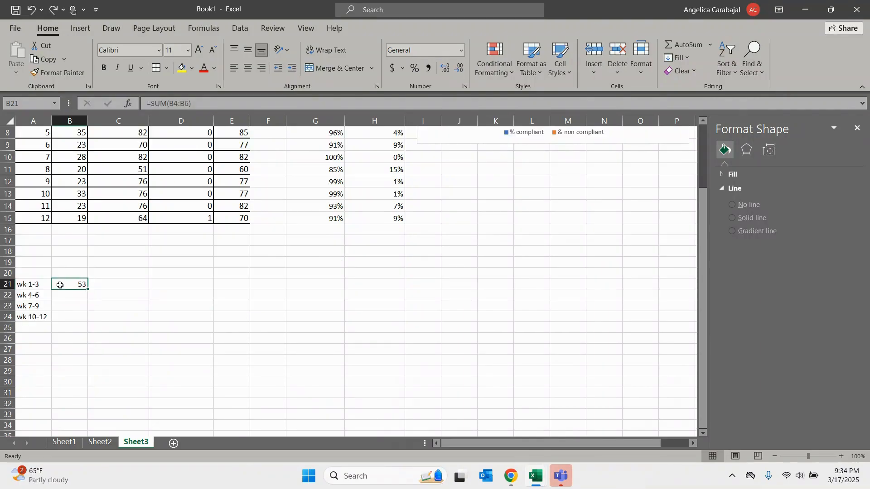
{"action": "left_click", "coordinate": [65, 298]}
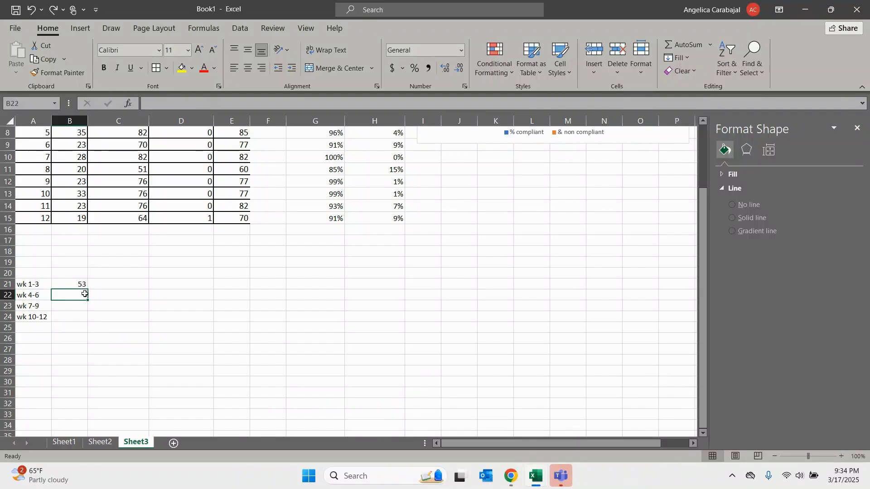
{"action": "type", "text": "=sum("}
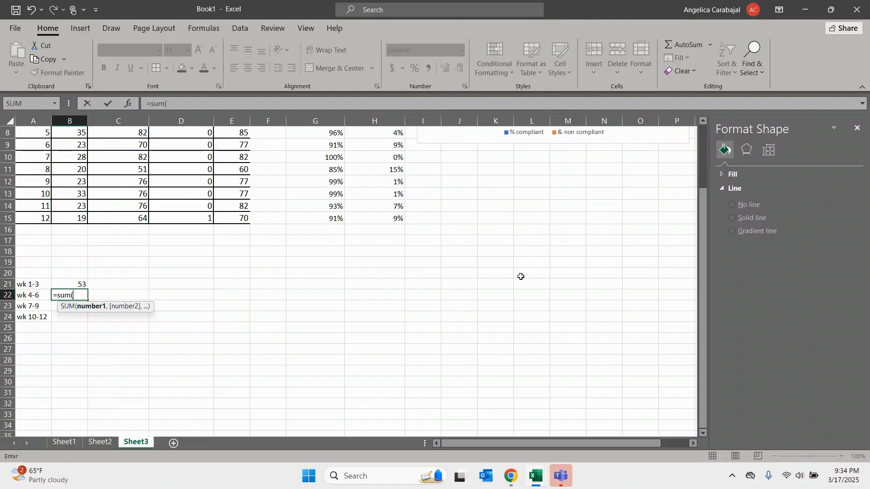
{"action": "scroll", "coordinate": [603, 276], "scroll_direction": "up", "scroll_amount": 2}
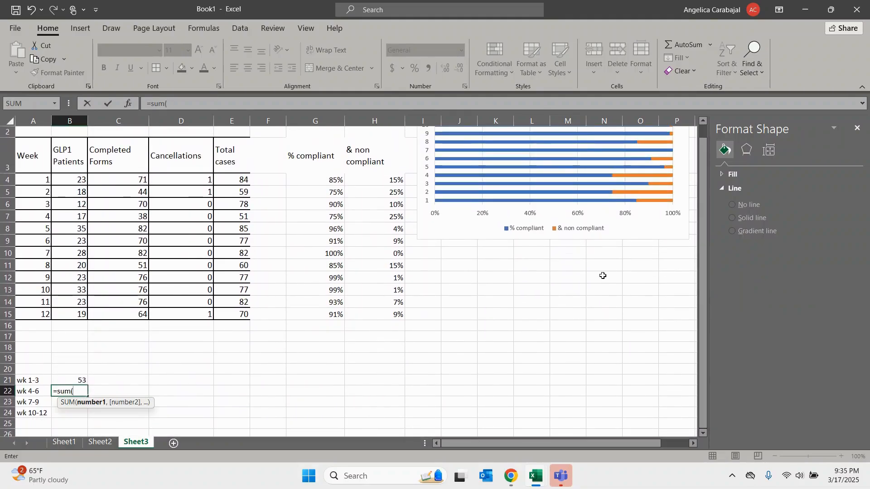
{"action": "left_click", "coordinate": [61, 214]}
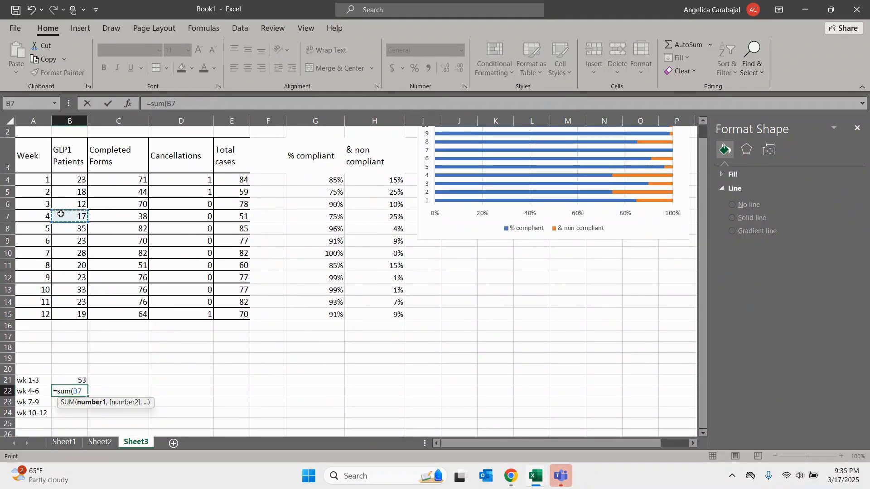
{"action": "left_click_drag", "start_coordinate": [61, 214], "coordinate": [63, 239]}
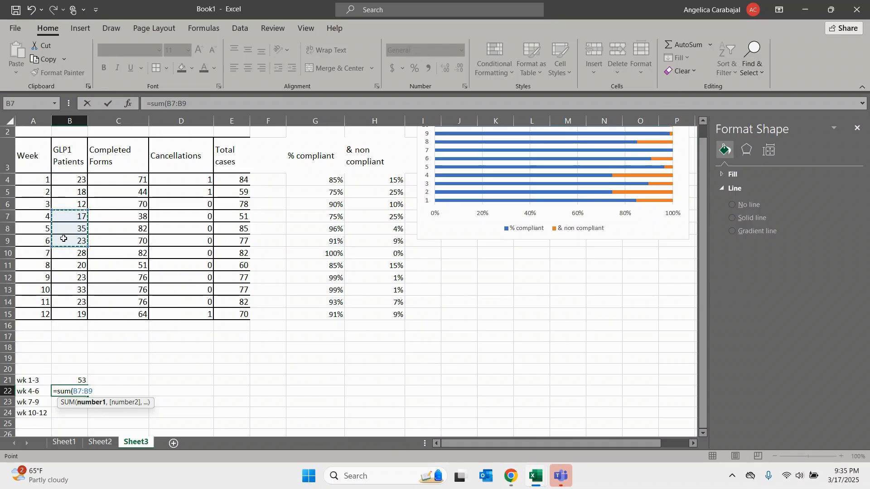
{"action": "type", "text": ")"}
{"action": "key", "text": "Return"}
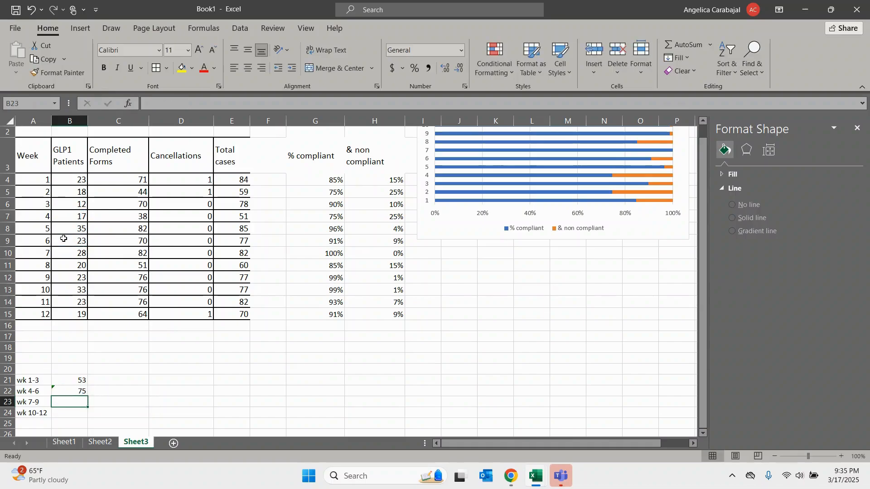
- Copy the wk 4-6 total down to B23 and change its range to B10:B12 to total the GLP1 patients of weeks 7 to 9
{"action": "left_click", "coordinate": [75, 392]}
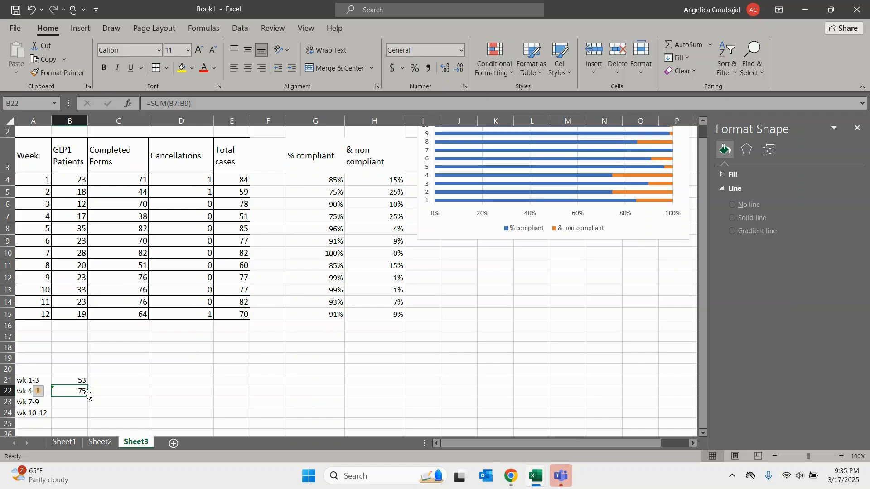
{"action": "left_click_drag", "start_coordinate": [87, 396], "coordinate": [87, 405]}
{"action": "left_click", "coordinate": [77, 401]}
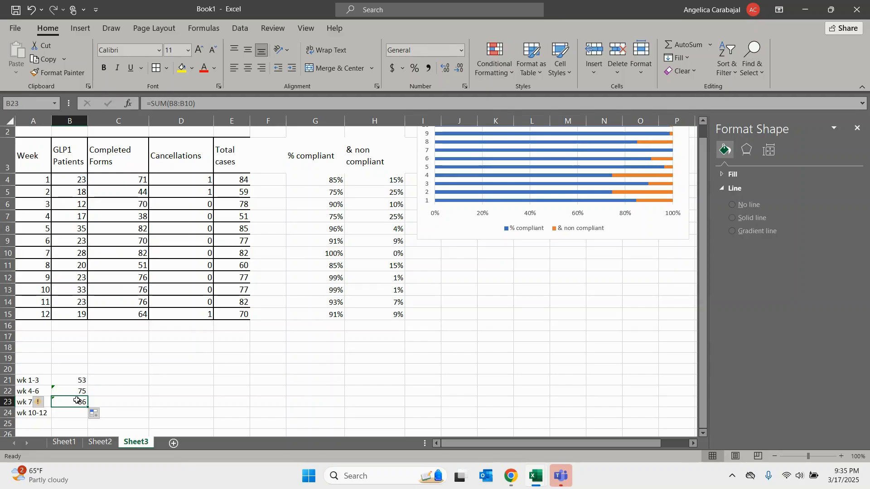
{"action": "left_click", "coordinate": [75, 393]}
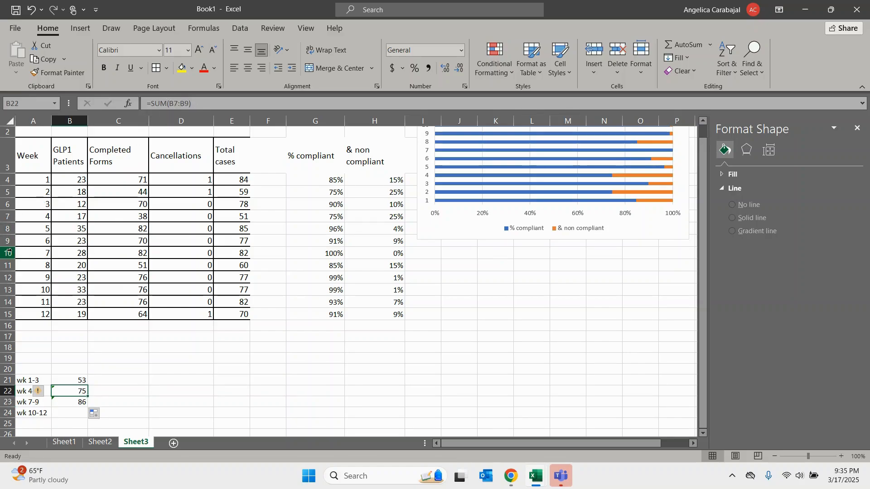
{"action": "left_click", "coordinate": [79, 400]}
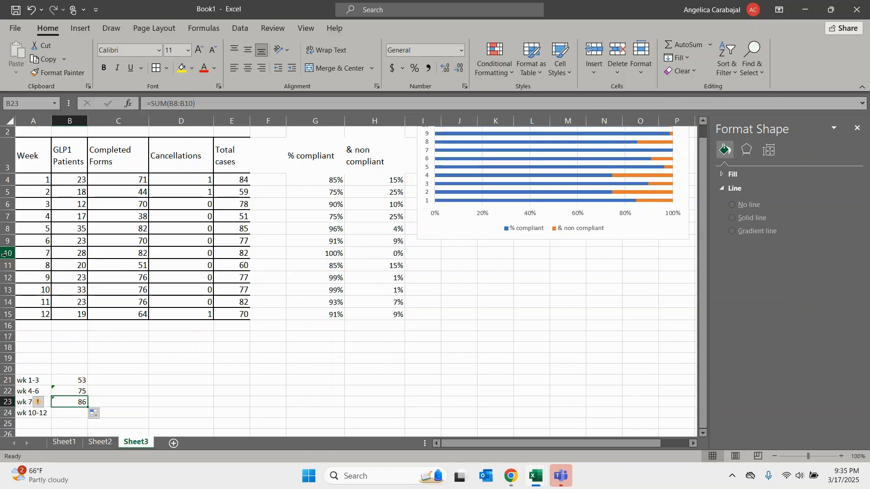
{"action": "double_click", "coordinate": [80, 402]}
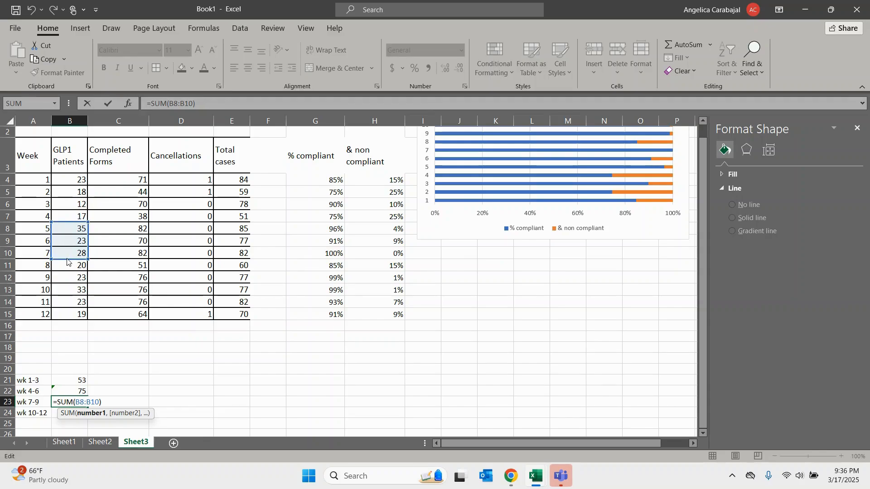
{"action": "left_click_drag", "start_coordinate": [67, 262], "coordinate": [67, 281]}
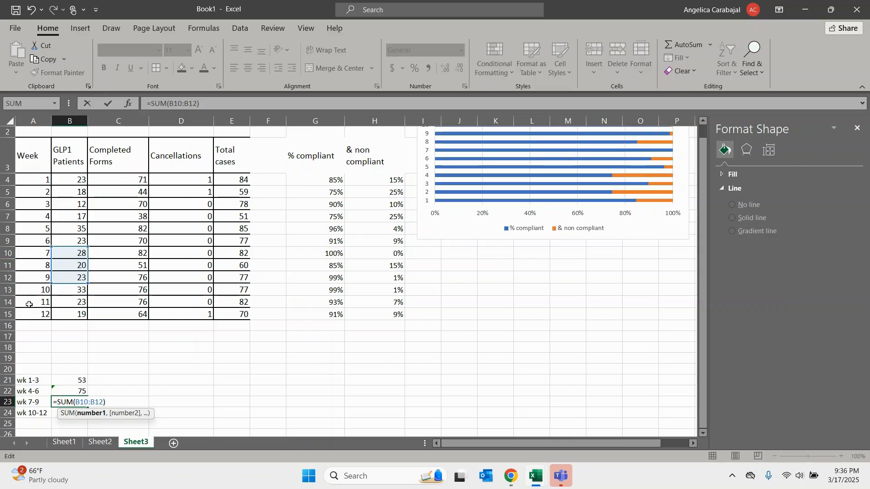
{"action": "key", "text": "ctrl+Return"}
- Copy the wk 7-9 total down to B24 and change its range to B13:B15 to total the GLP1 patients of weeks 10 to 12
{"action": "left_click", "coordinate": [65, 413]}
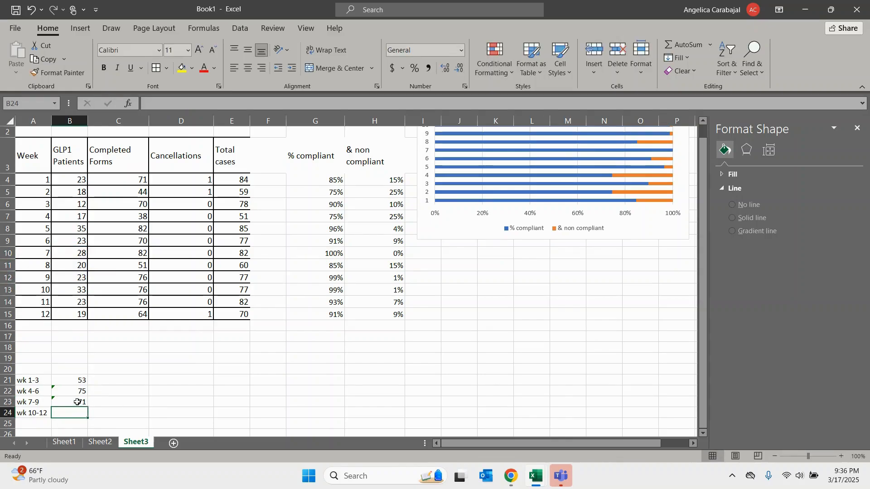
{"action": "left_click", "coordinate": [79, 400]}
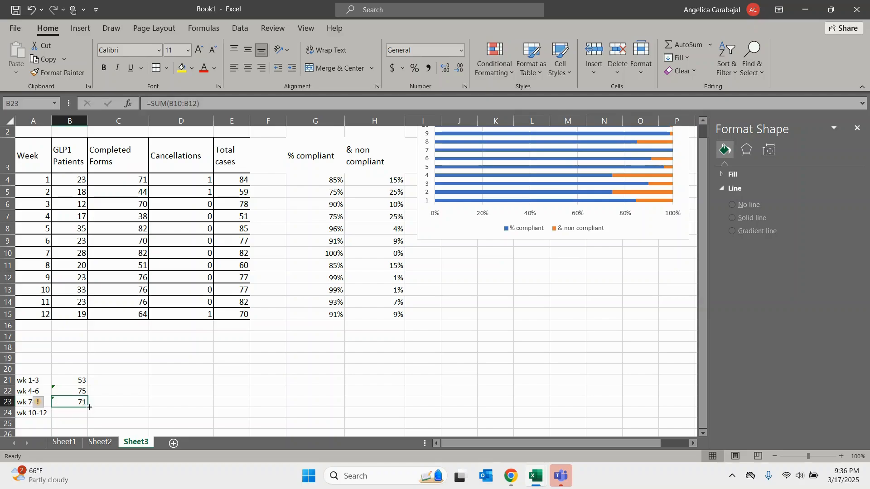
{"action": "left_click_drag", "start_coordinate": [89, 407], "coordinate": [84, 415]}
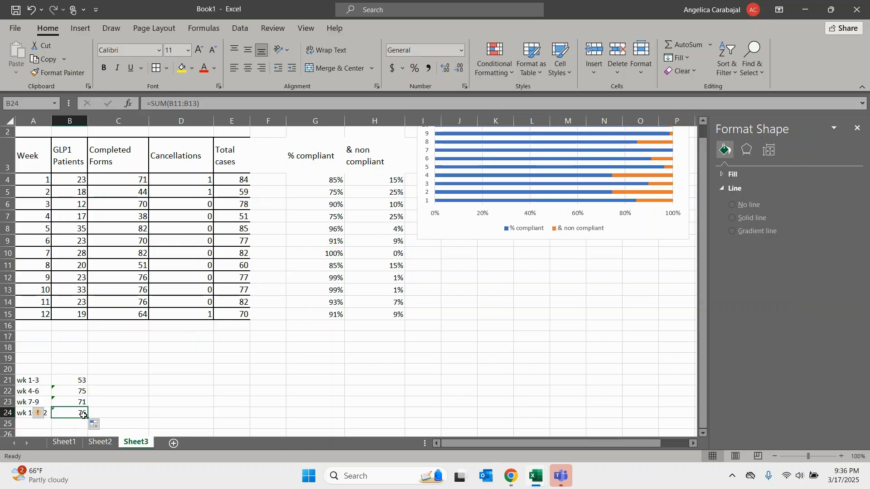
{"action": "double_click", "coordinate": [83, 416]}
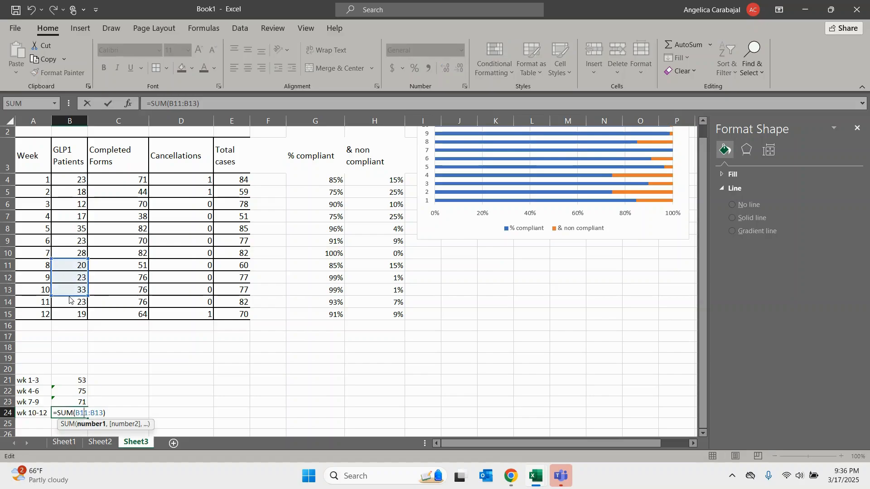
{"action": "left_click_drag", "start_coordinate": [70, 300], "coordinate": [67, 312]}
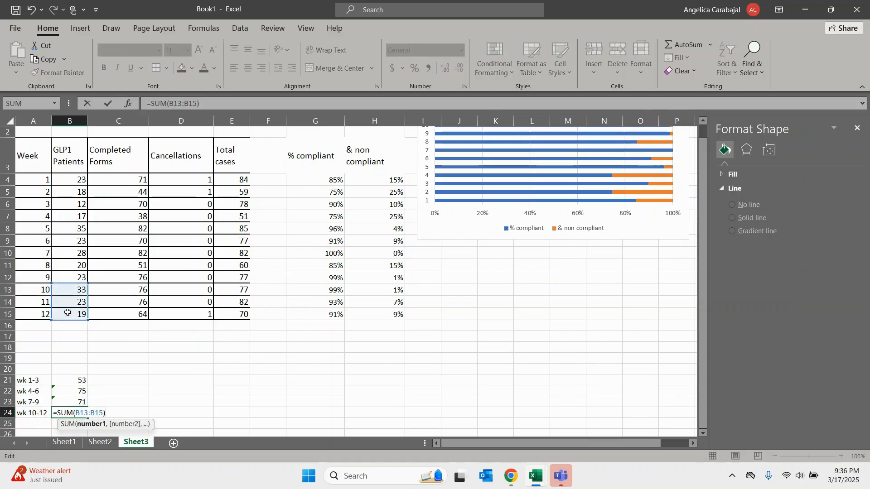
{"action": "key", "text": "Return"}
{"action": "left_click", "coordinate": [84, 413]}
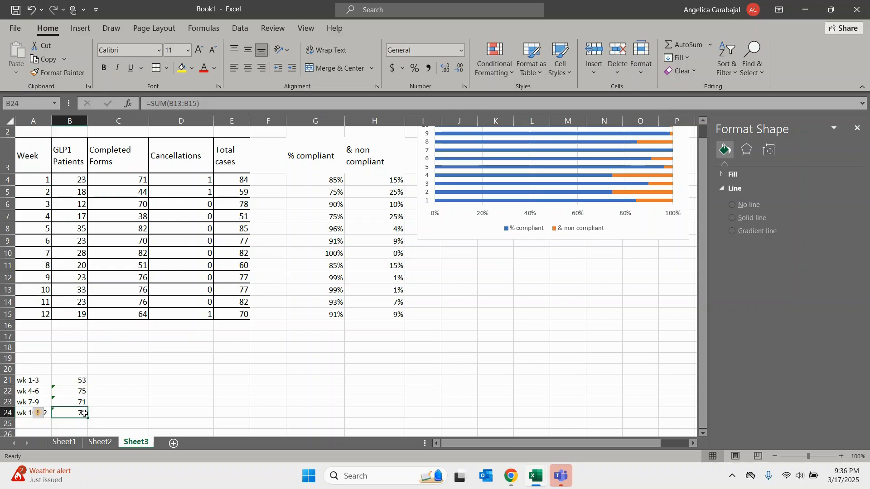
{"action": "left_click", "coordinate": [100, 394]}
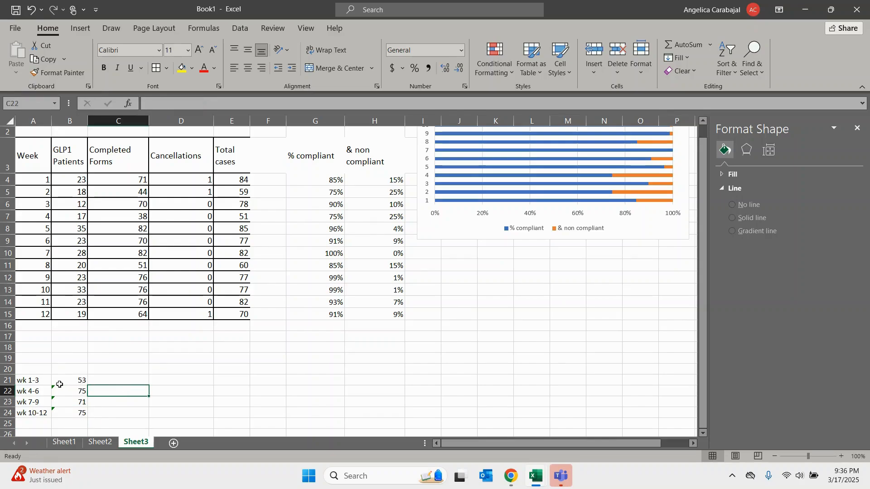
- Insert a clustered column chart of the three-week totals in A21:B24, shrink it and place it beside the totals below the weekly table
{"action": "left_click_drag", "start_coordinate": [31, 381], "coordinate": [72, 412]}
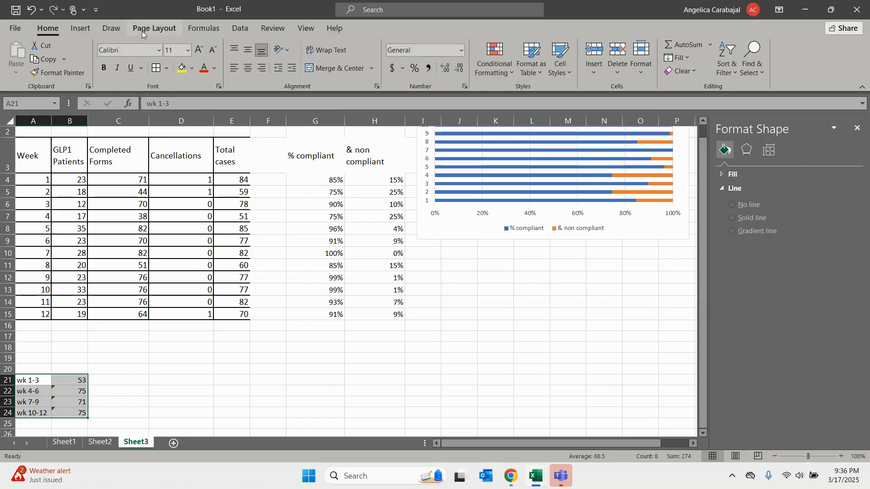
{"action": "left_click", "coordinate": [86, 29]}
{"action": "left_click", "coordinate": [379, 61]}
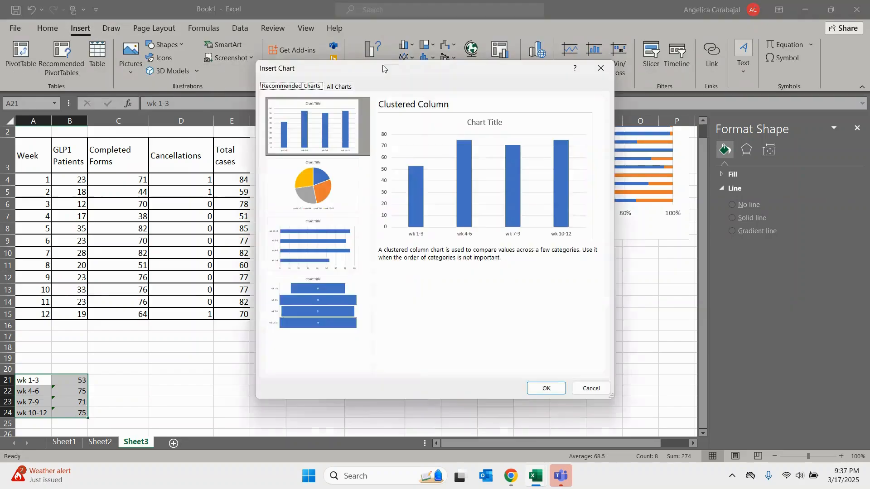
{"action": "left_click", "coordinate": [547, 389]}
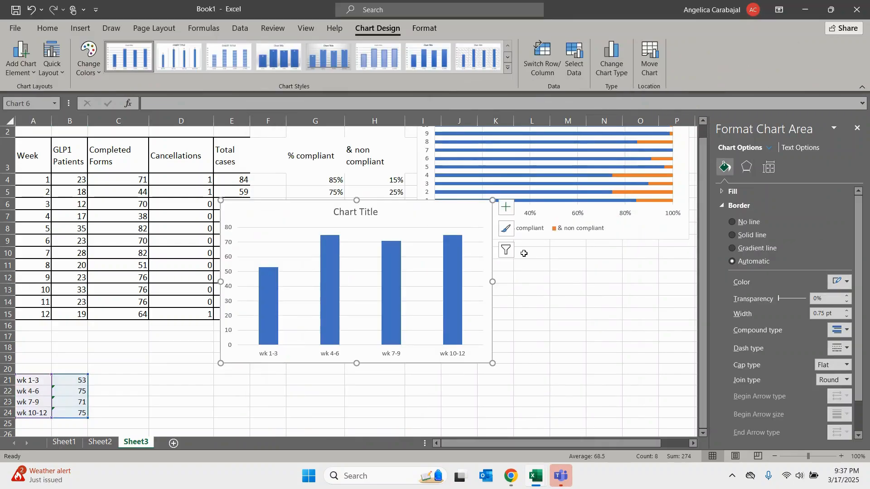
{"action": "left_click_drag", "start_coordinate": [492, 200], "coordinate": [338, 342]}
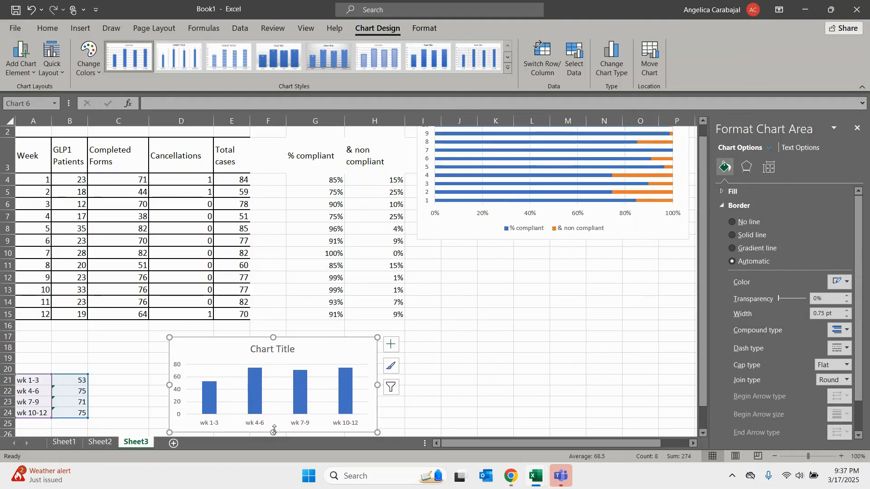
{"action": "left_click_drag", "start_coordinate": [273, 432], "coordinate": [272, 407]}
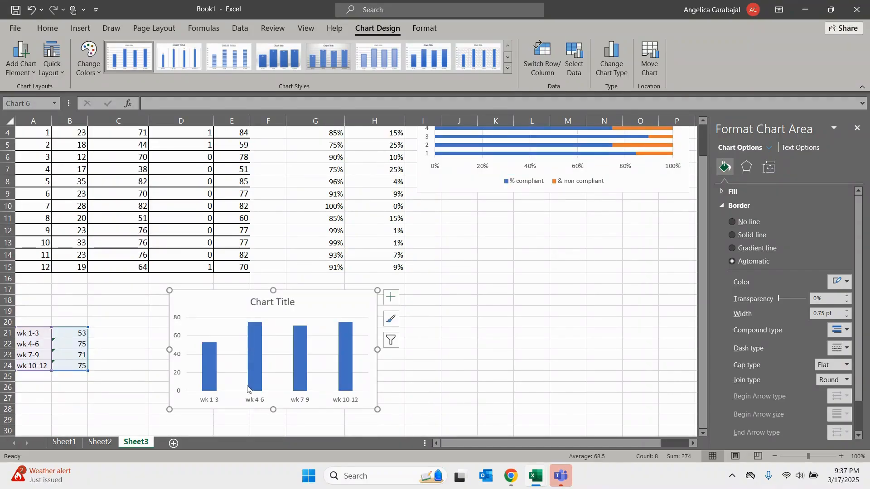
- Set the maximum of the new column chart's vertical axis to 100
{"action": "left_click", "coordinate": [177, 320]}
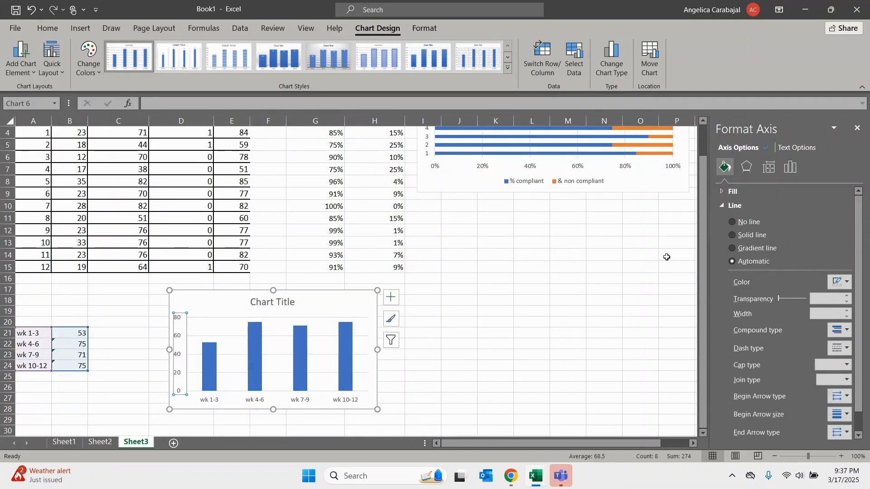
{"action": "left_click", "coordinate": [790, 166]}
{"action": "left_click", "coordinate": [752, 191]}
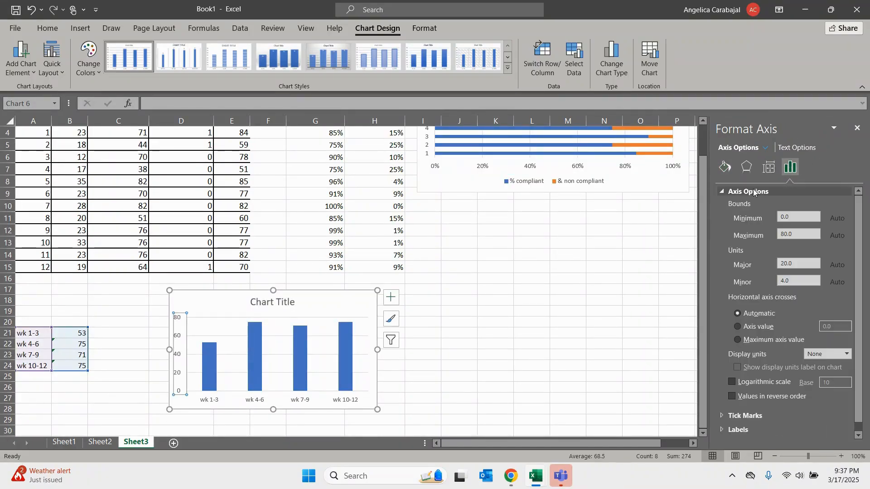
{"action": "left_click", "coordinate": [784, 234]}
{"action": "key", "text": "BackSpace"}
{"action": "type", "text": "1"}
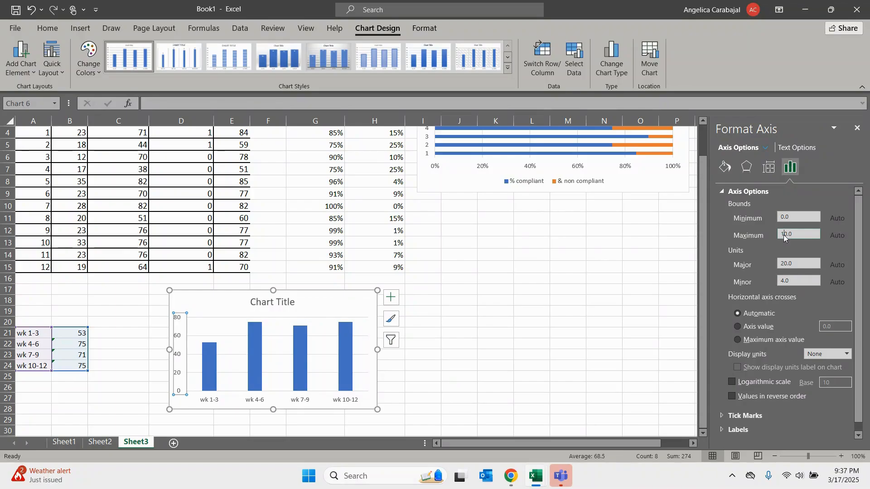
{"action": "type", "text": "0"}
{"action": "key", "text": "Return"}
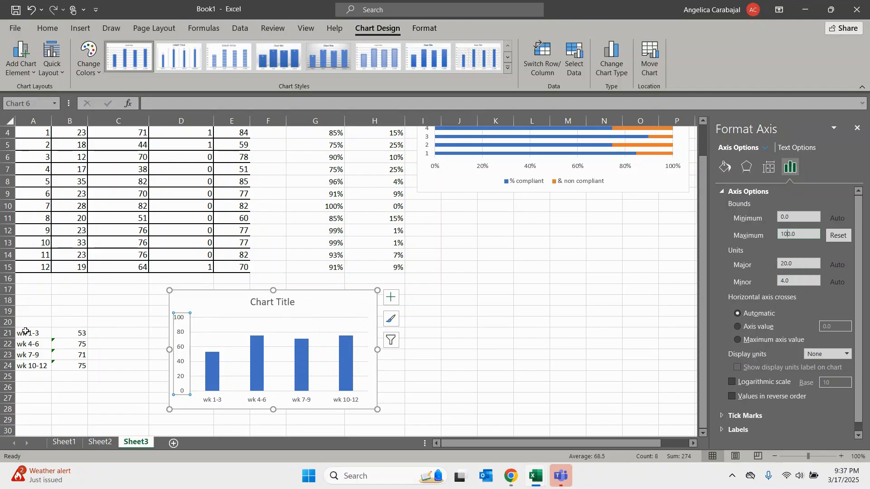
- Insert a Line with Markers chart of the three-week totals in A21:B24 and place it beside the column chart
{"action": "left_click_drag", "start_coordinate": [26, 331], "coordinate": [68, 361]}
{"action": "left_click", "coordinate": [80, 29]}
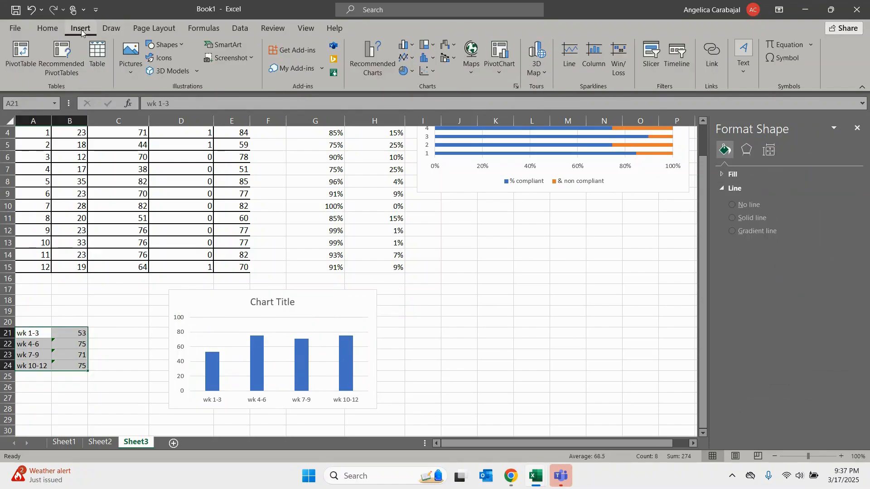
{"action": "left_click", "coordinate": [382, 58]}
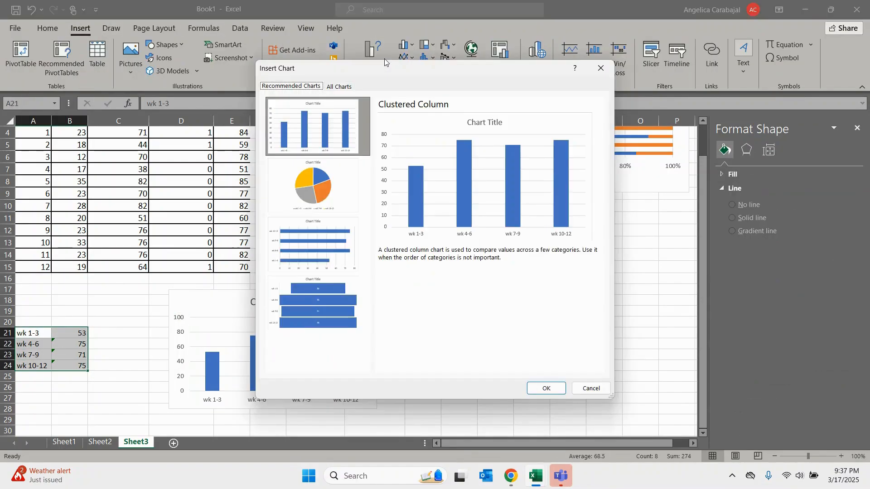
{"action": "left_click", "coordinate": [341, 87]}
{"action": "left_click", "coordinate": [299, 140]}
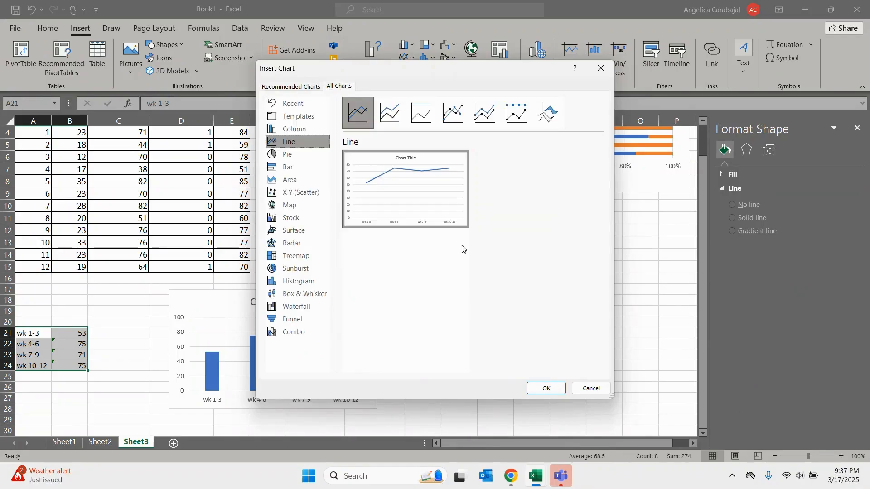
{"action": "left_click", "coordinate": [462, 125]}
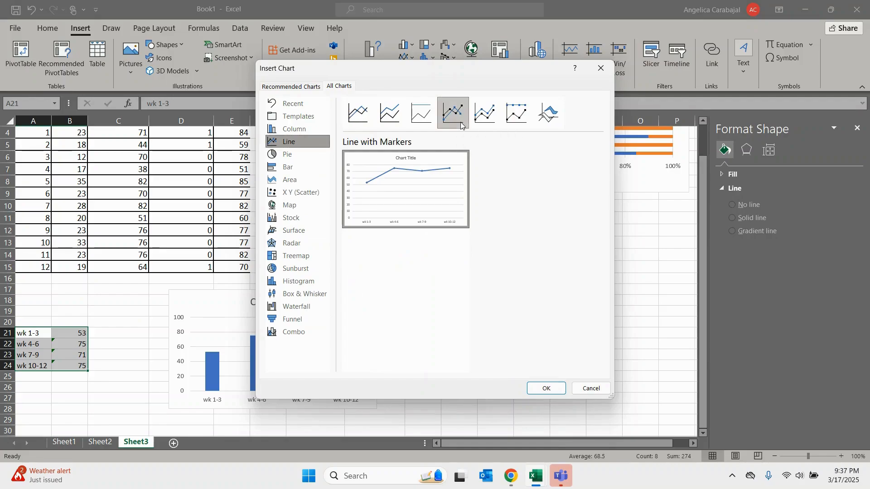
{"action": "left_click", "coordinate": [547, 388]}
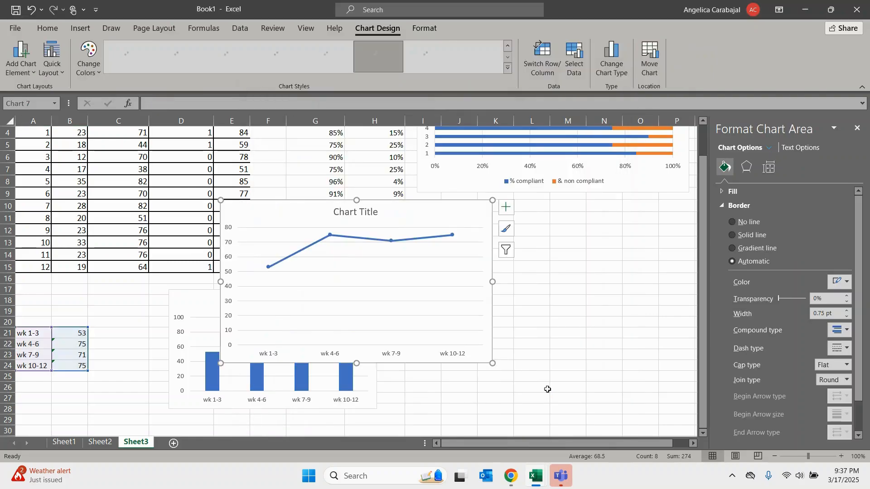
{"action": "left_click_drag", "start_coordinate": [382, 206], "coordinate": [557, 296]}
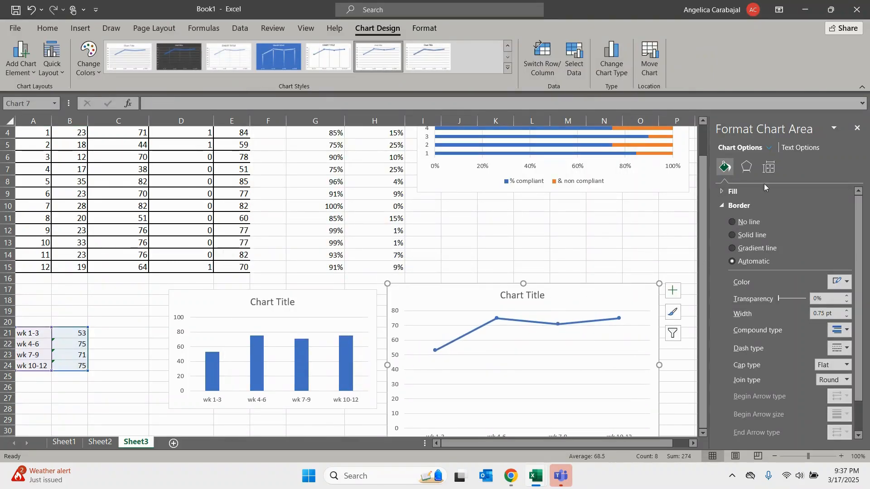
- Add axis titles and data labels to the line chart of the three-week totals
{"action": "left_click", "coordinate": [608, 319]}
{"action": "left_click", "coordinate": [766, 170]}
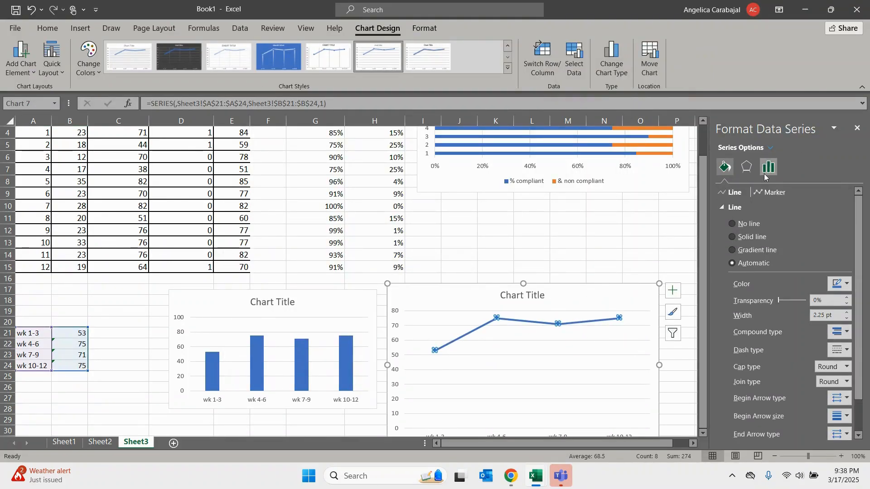
{"action": "left_click", "coordinate": [674, 333]}
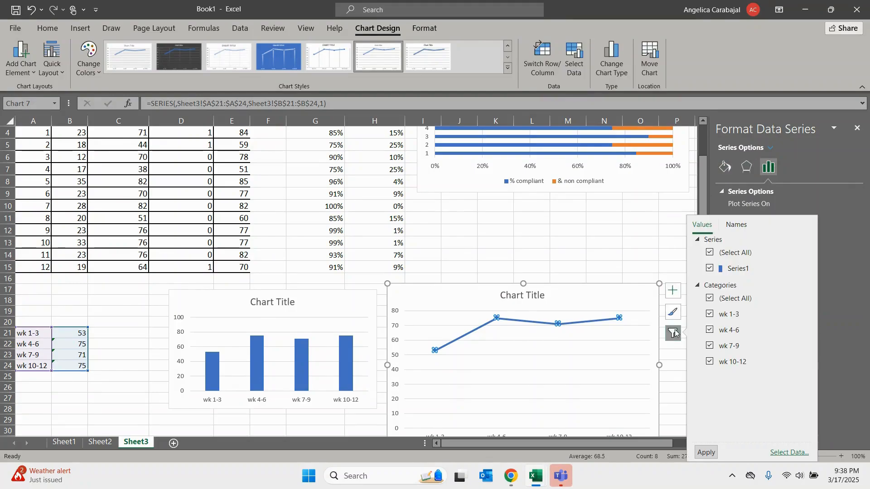
{"action": "left_click", "coordinate": [673, 290]}
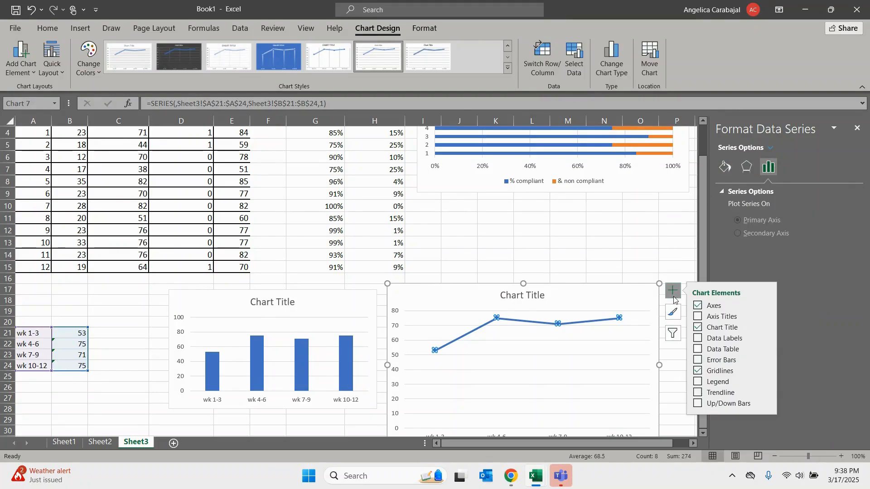
{"action": "left_click", "coordinate": [698, 316]}
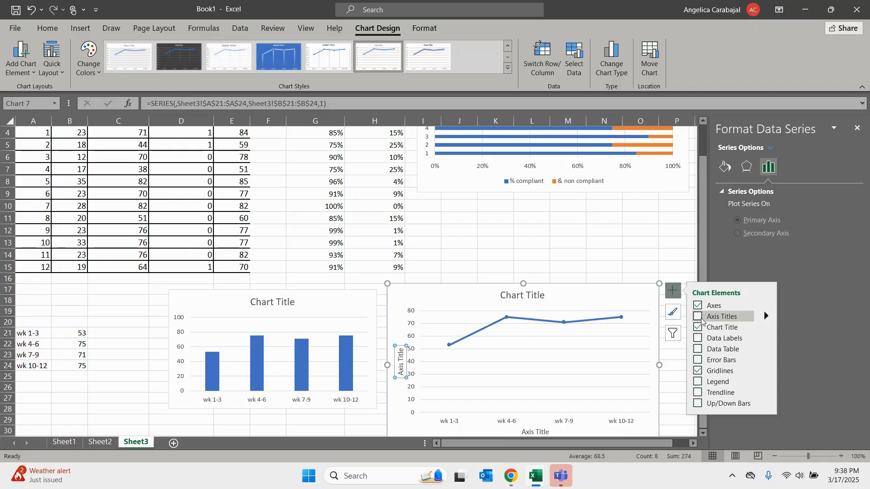
{"action": "left_click", "coordinate": [698, 340]}
{"action": "left_click", "coordinate": [616, 252]}
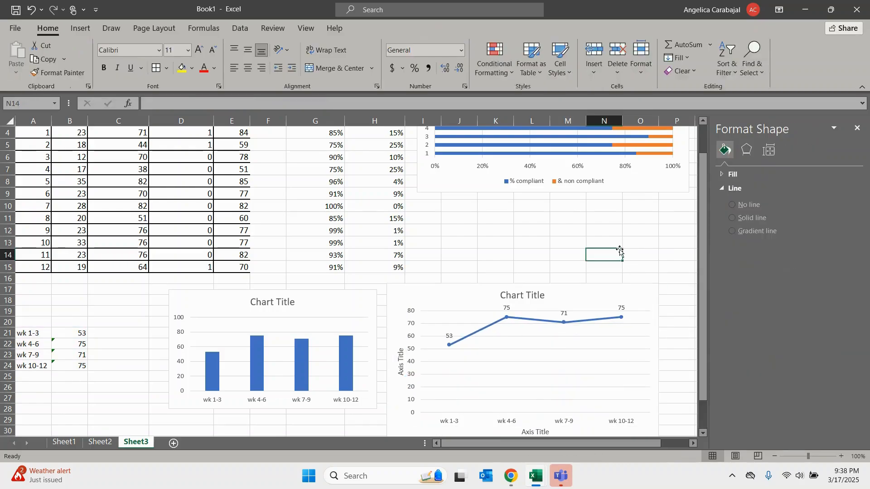
{"action": "left_click_drag", "start_coordinate": [697, 240], "coordinate": [697, 279]}
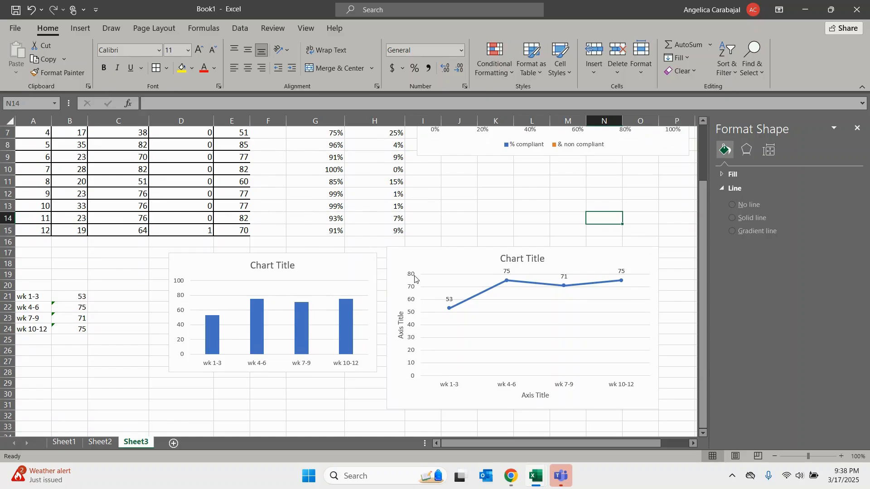
{"action": "left_click_drag", "start_coordinate": [704, 311], "coordinate": [702, 287]}
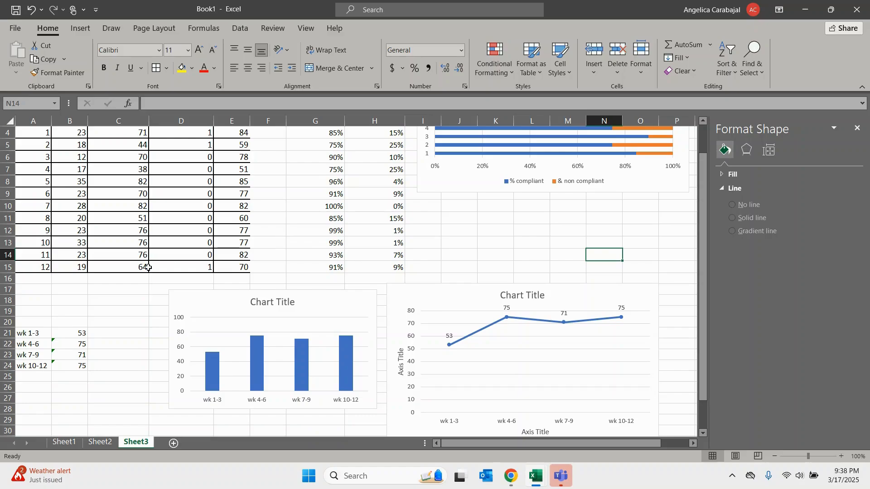
{"action": "left_click", "coordinate": [35, 333]}
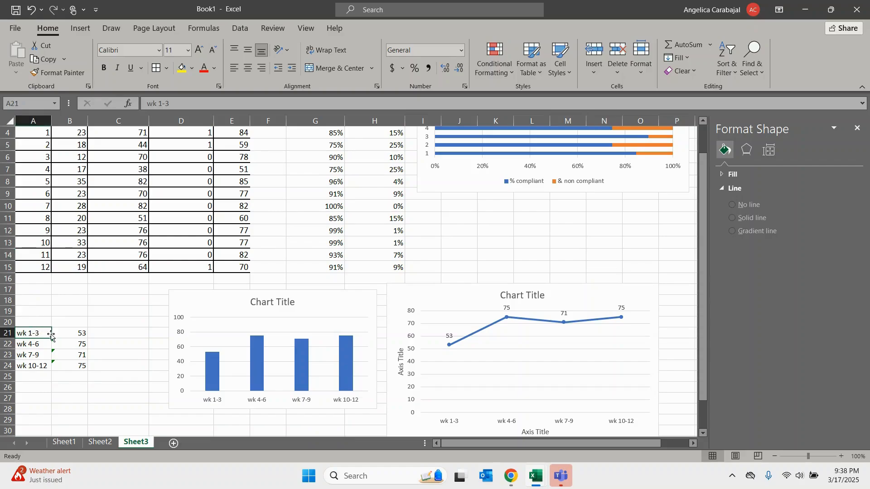
- Label the totals in C21:C24 as 1st qtr, 2nd qtr, 3rd and 4th
{"action": "left_click", "coordinate": [118, 336]}
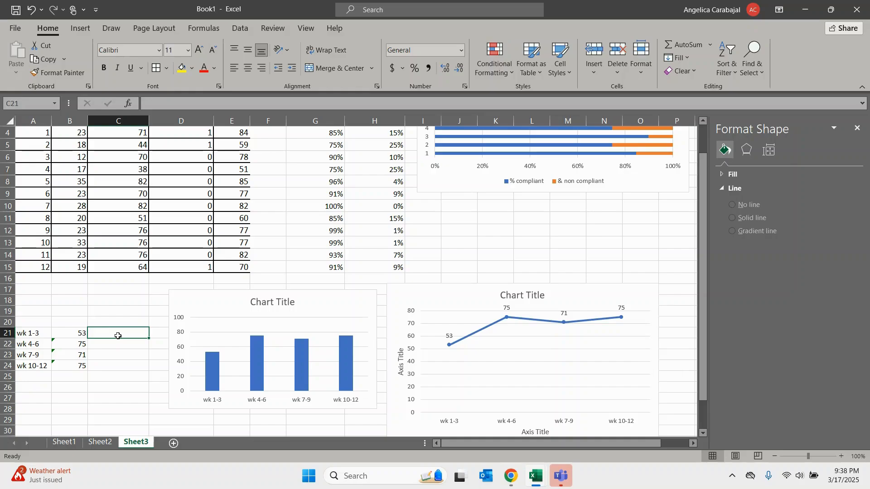
{"action": "type", "text": "1st qtr"}
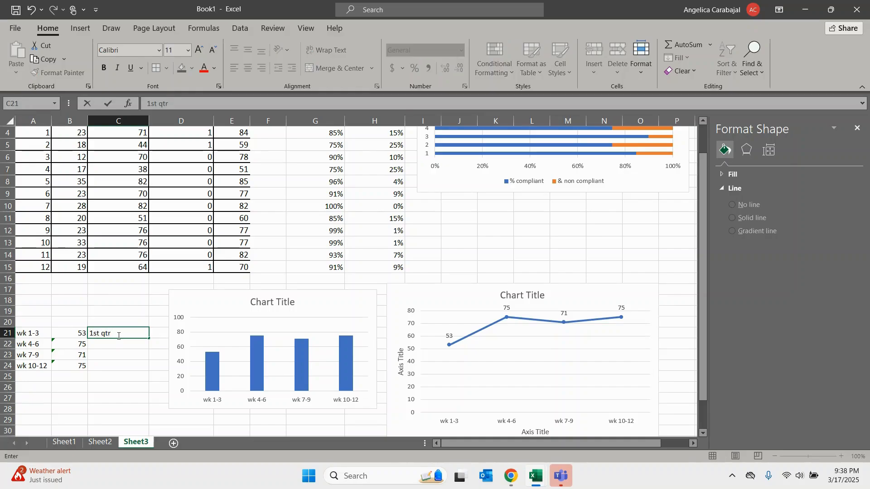
{"action": "key", "text": "Return"}
{"action": "type", "text": "2nd"}
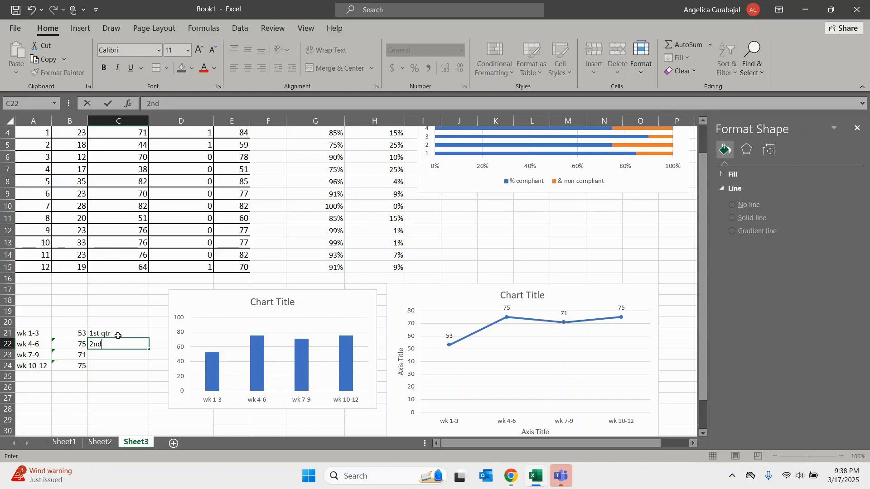
{"action": "type", "text": " qtr"}
{"action": "key", "text": "Return"}
{"action": "type", "text": "3rd"}
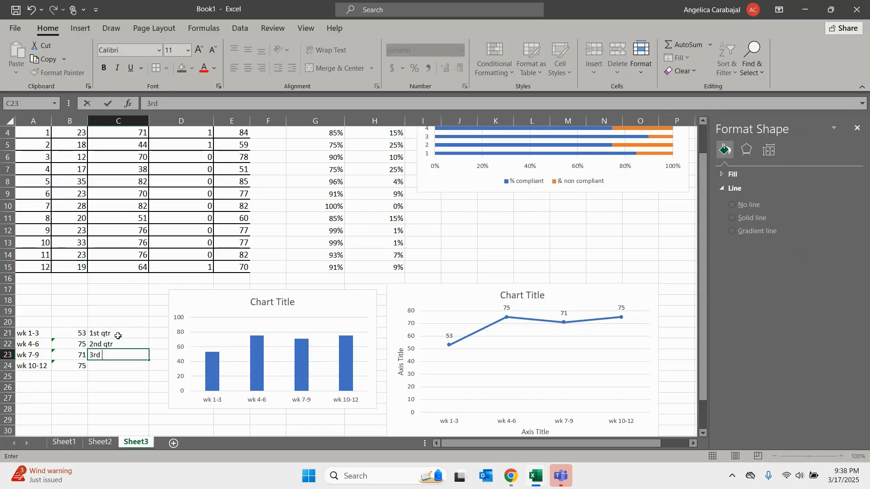
{"action": "key", "text": "Return"}
{"action": "type", "text": "4th"}
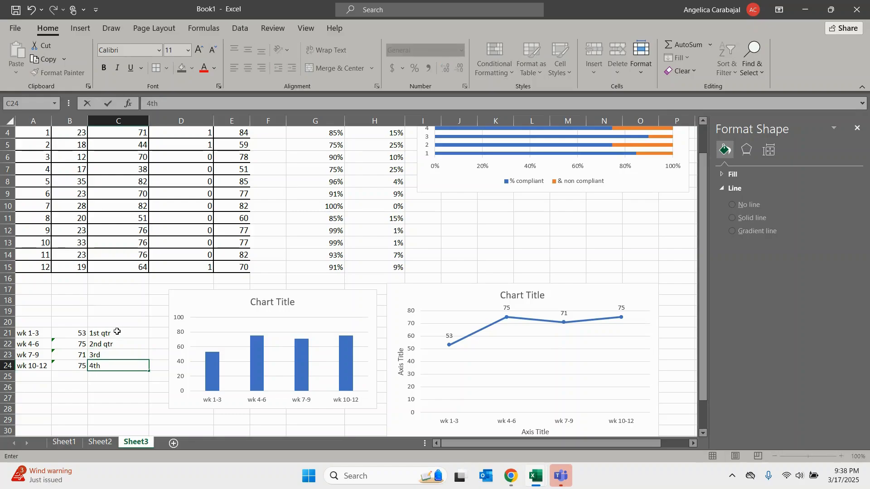
- Clear the 4th label from C24, leaving only three quarter labels beside the totals
{"action": "left_click", "coordinate": [117, 333]}
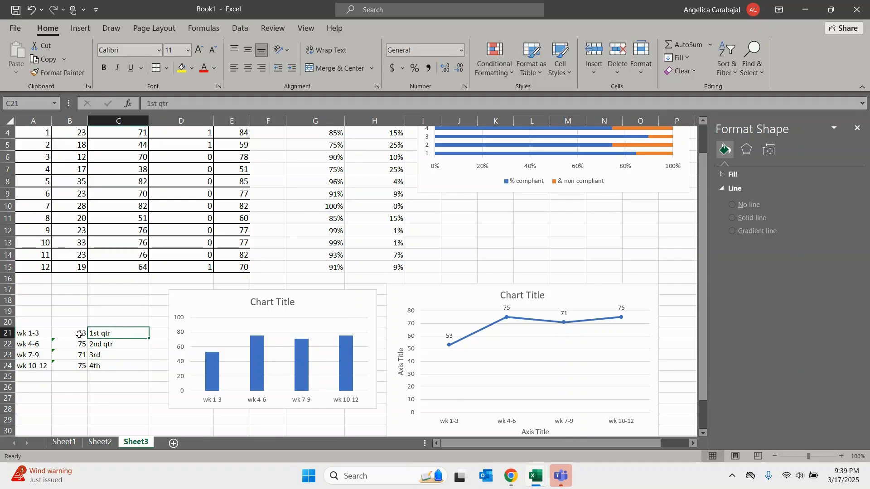
{"action": "left_click", "coordinate": [108, 366]}
{"action": "key", "text": "Delete"}
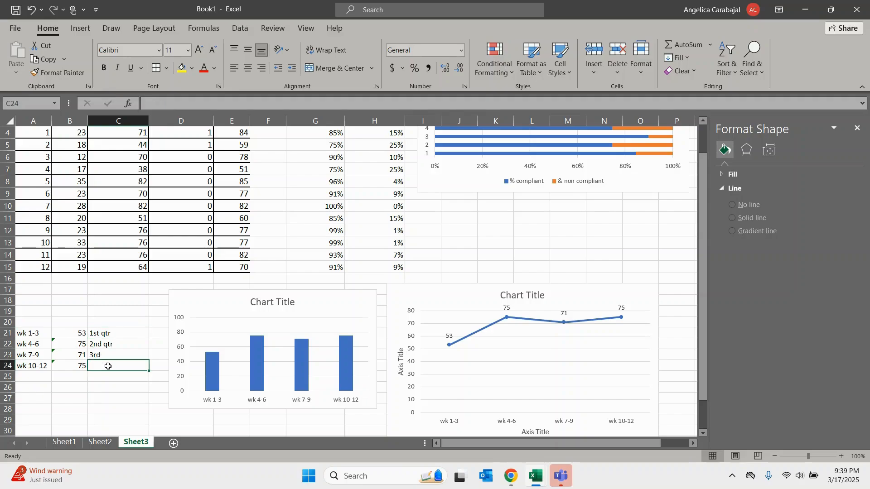
- Extend the sum in B21 to cover the GLP1 patients of weeks 1 to 4, B4:B7
{"action": "left_click", "coordinate": [72, 333]}
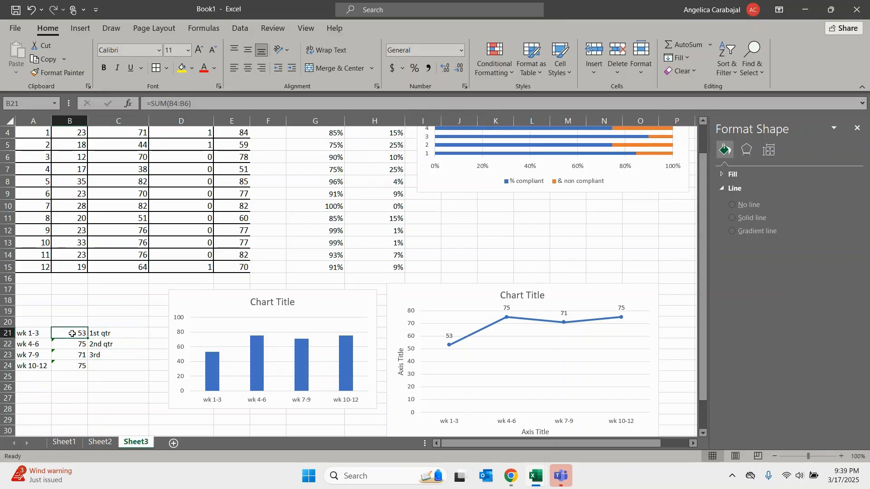
{"action": "mouse_move", "coordinate": [700, 285]}
{"action": "left_mouse_down"}
{"action": "mouse_move", "coordinate": [702, 271]}
{"action": "mouse_move", "coordinate": [703, 280]}
{"action": "left_mouse_up"}
{"action": "double_click", "coordinate": [67, 381]}
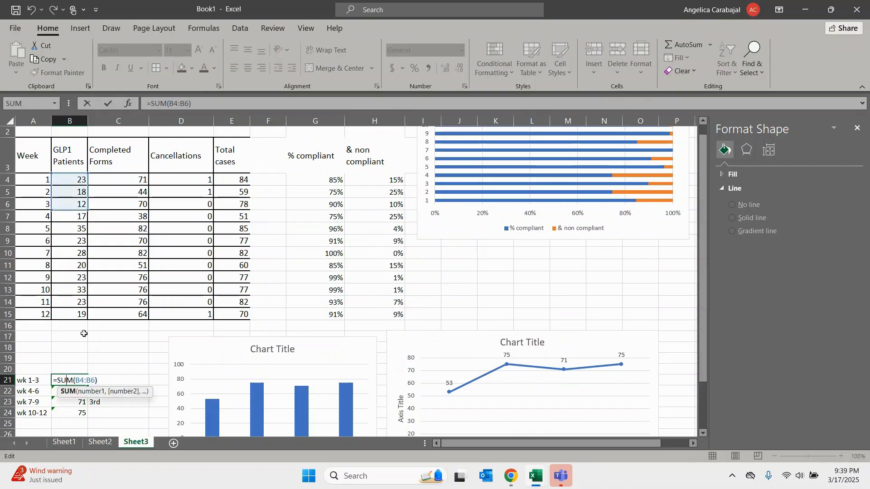
{"action": "left_click_drag", "start_coordinate": [88, 210], "coordinate": [88, 222]}
{"action": "key", "text": "Return"}
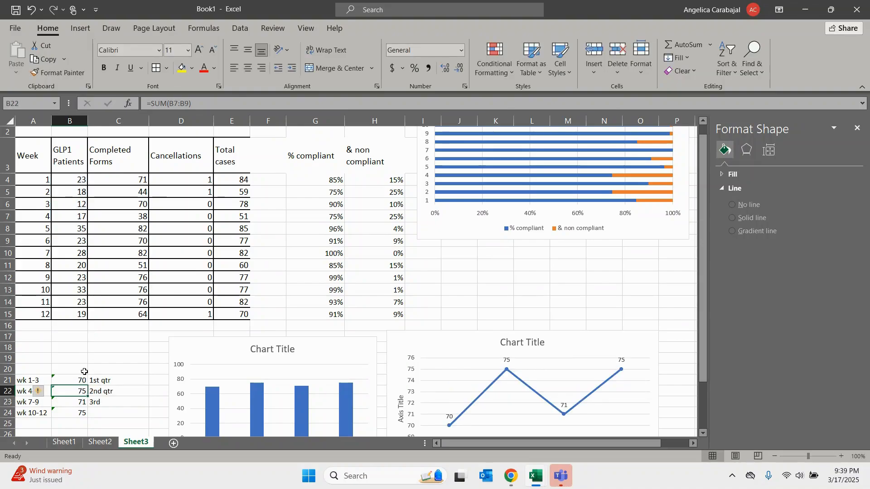
- Change the sum in B22 to cover the GLP1 patients of weeks 5 to 8, B8:B11
{"action": "double_click", "coordinate": [80, 393]}
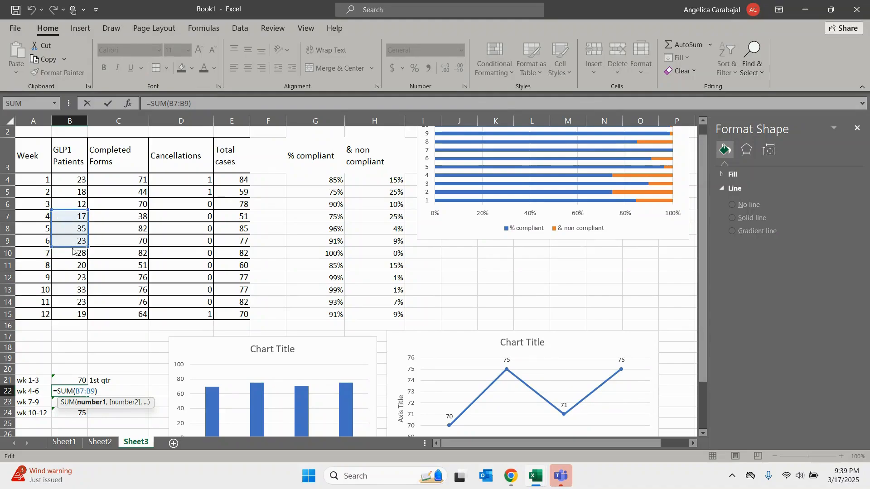
{"action": "left_click_drag", "start_coordinate": [72, 251], "coordinate": [86, 266]}
{"action": "key", "text": "Return"}
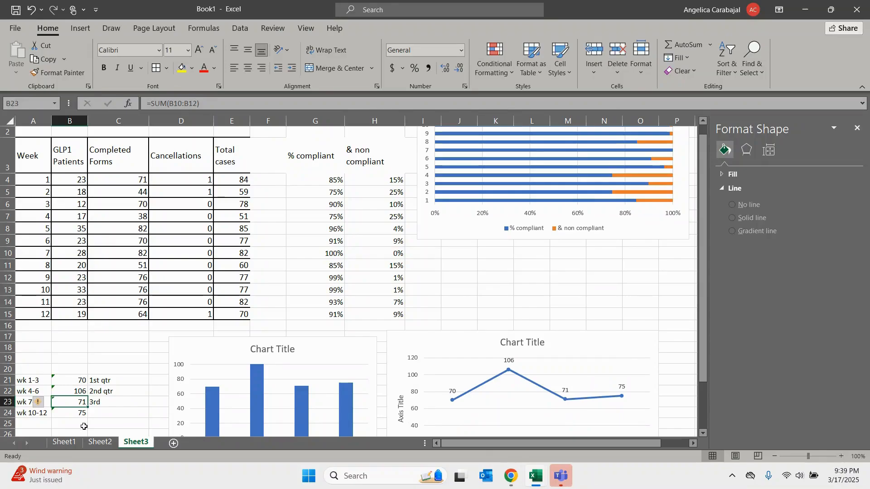
- Change the sum in B23 to cover the GLP1 patients of weeks 9 to 12, B12:B15
{"action": "double_click", "coordinate": [81, 403]}
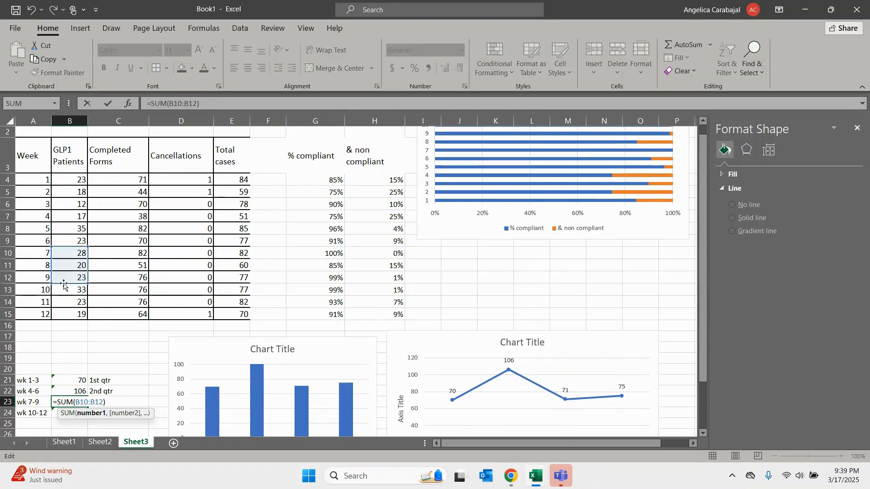
{"action": "left_click_drag", "start_coordinate": [69, 287], "coordinate": [69, 305]}
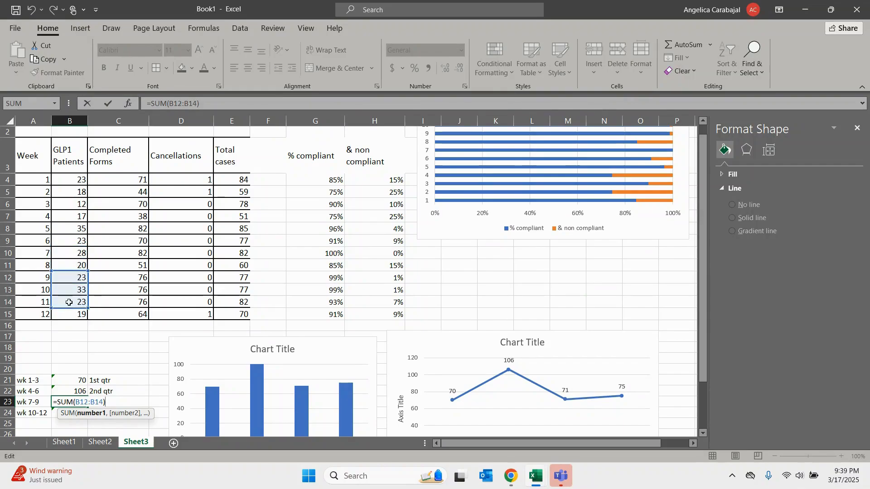
{"action": "left_click_drag", "start_coordinate": [88, 311], "coordinate": [88, 320]}
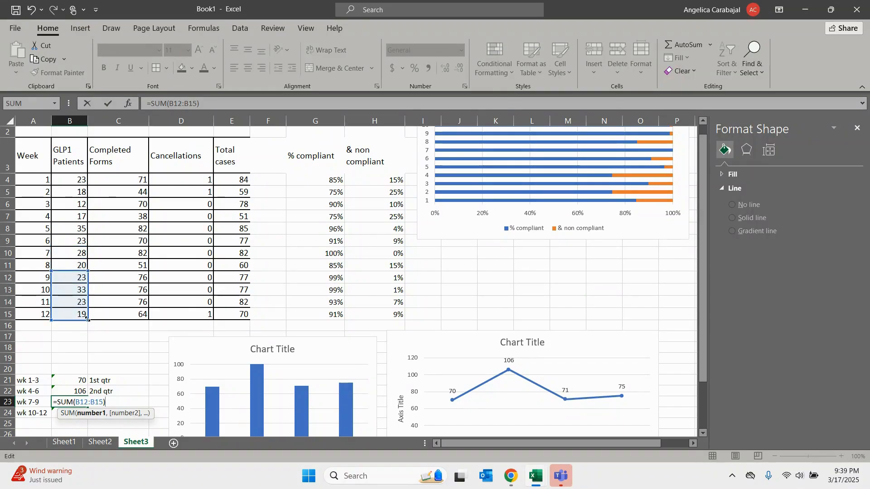
{"action": "key", "text": "Return"}
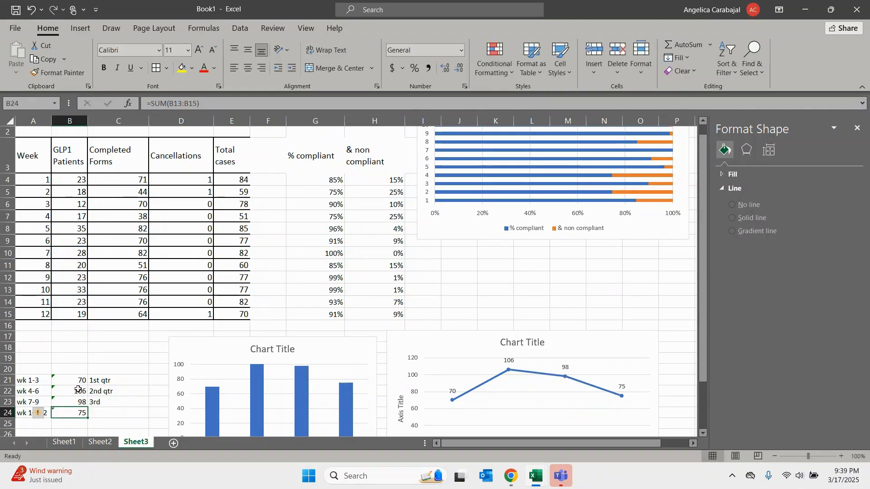
{"action": "left_click_drag", "start_coordinate": [72, 380], "coordinate": [136, 403]}
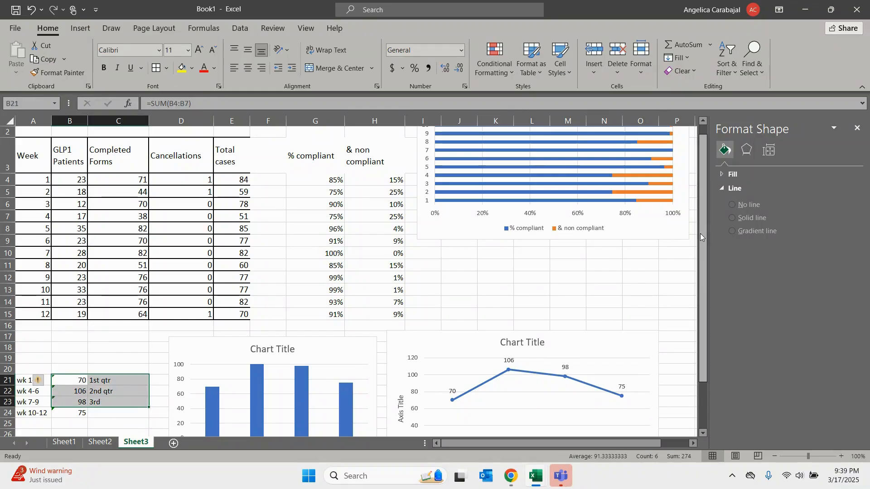
{"action": "left_click_drag", "start_coordinate": [700, 233], "coordinate": [700, 272]}
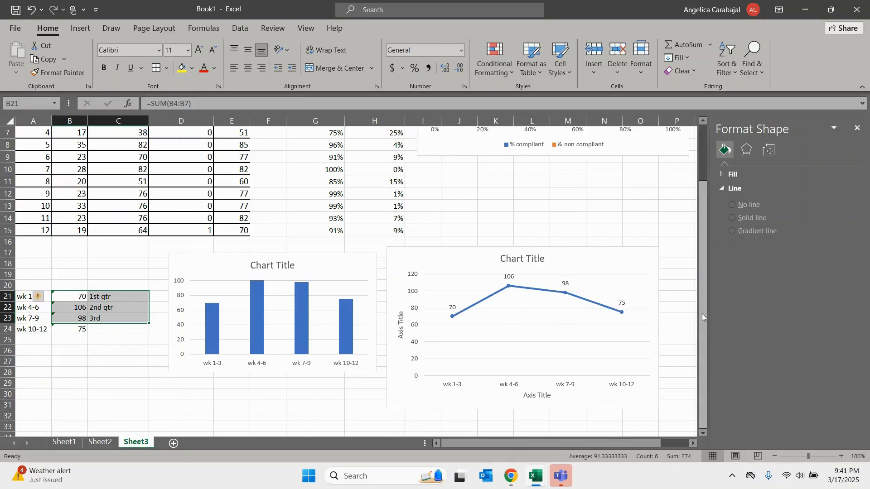
{"action": "left_click_drag", "start_coordinate": [702, 313], "coordinate": [709, 257]}
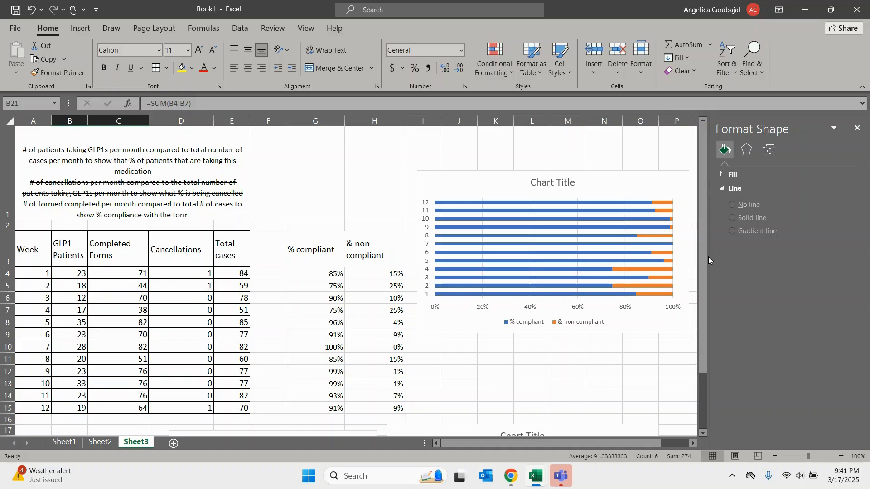
{"action": "mouse_move", "coordinate": [707, 256]}
{"action": "left_mouse_down"}
{"action": "mouse_move", "coordinate": [705, 308]}
{"action": "mouse_move", "coordinate": [707, 249]}
{"action": "left_mouse_up"}
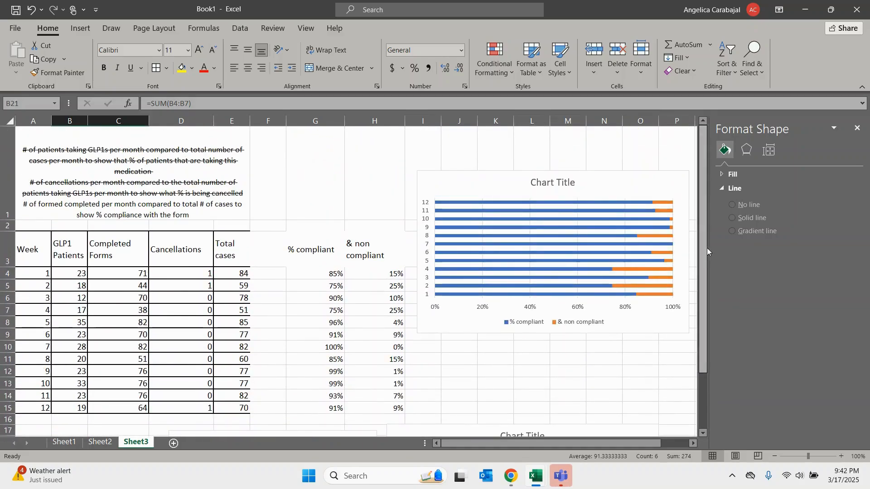